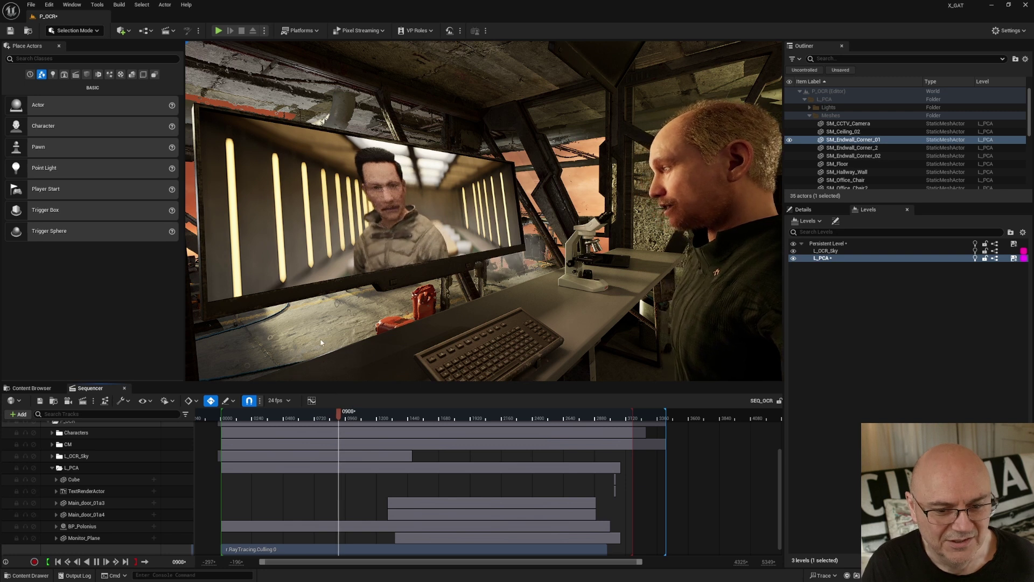
Move the playhead to frame 733 and select the character standing at the desk
click(315, 415)
right_drag(484, 211, 493, 232)
right_drag(755, 59, 767, 69)
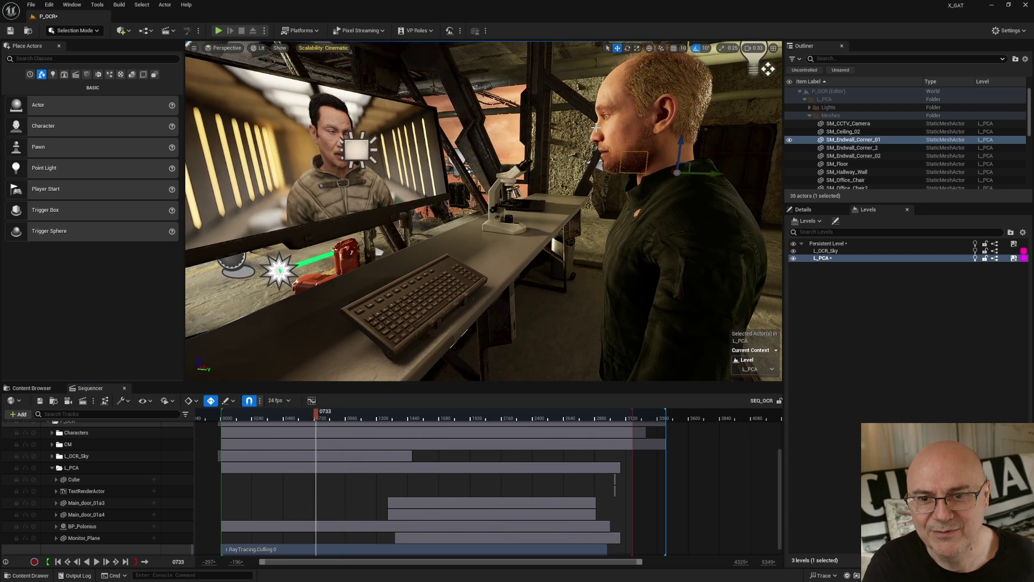
click(637, 123)
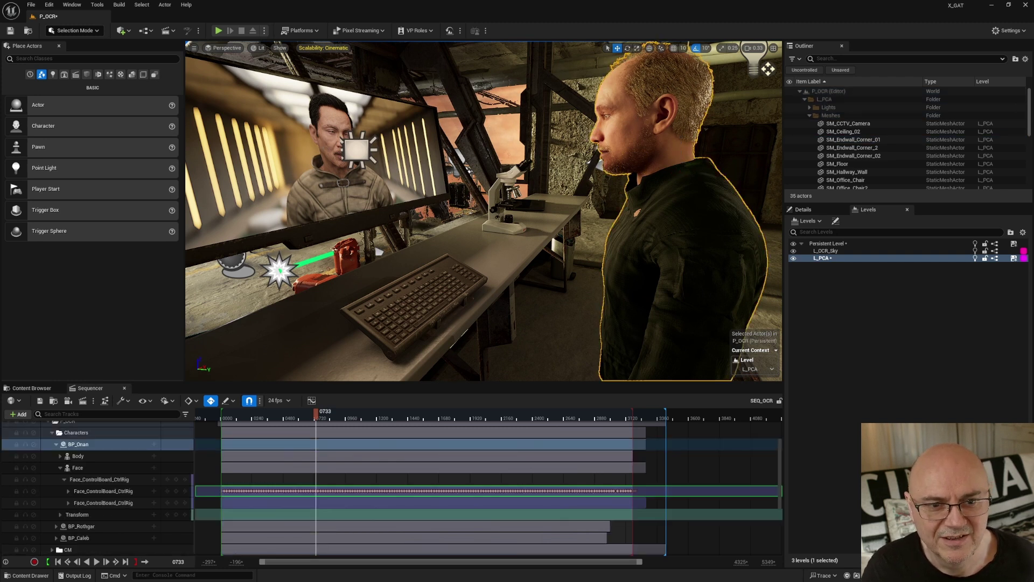
Select the monitor plane on the desk, try moving it downward, and undo the move
click(337, 124)
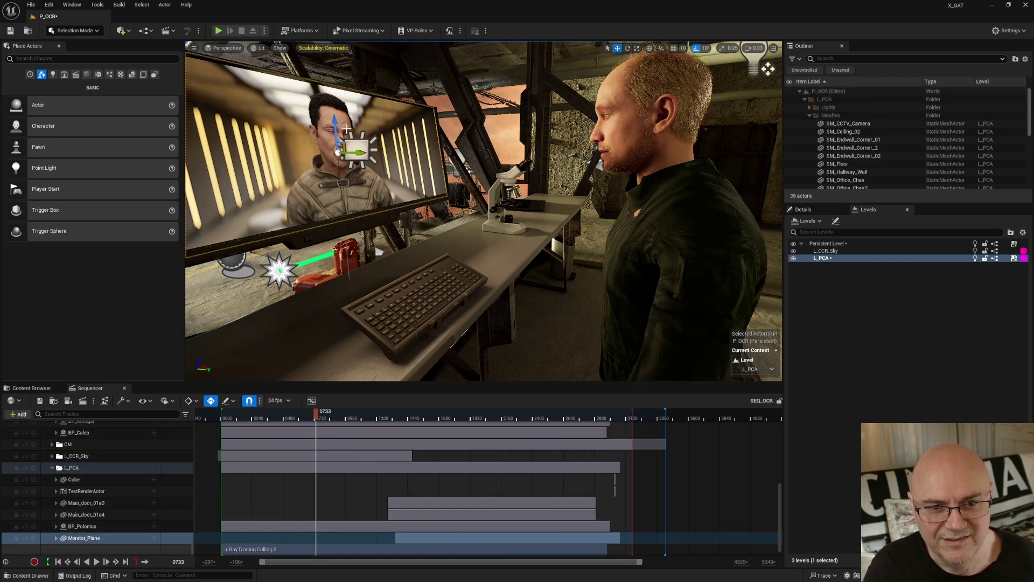
right_drag(334, 130, 409, 157)
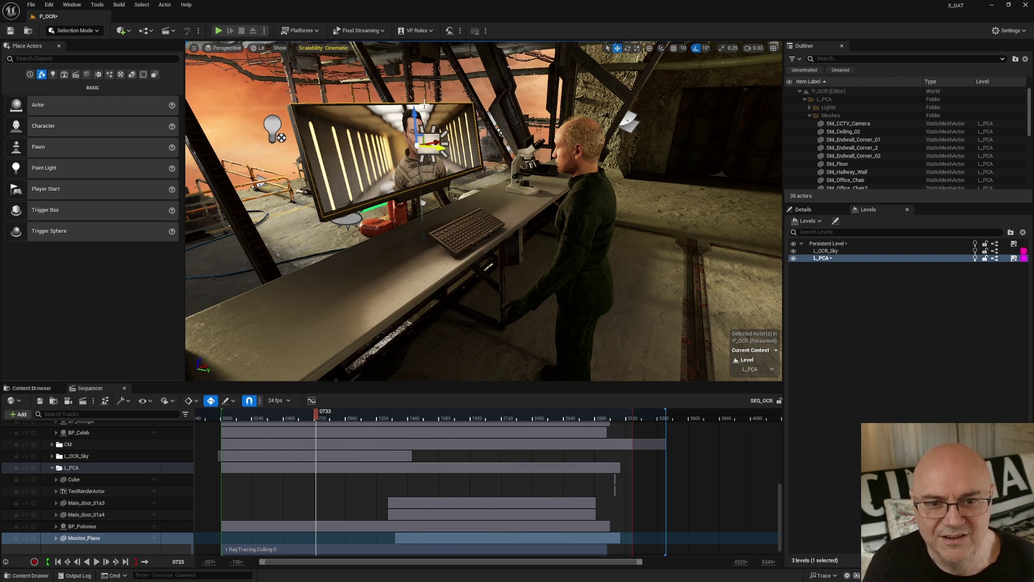
drag(441, 147, 441, 176)
key(ctrl+z)
Move the playhead to frame 515 and select the blue-framed monitor beside the character in the separate office set
right_drag(503, 261, 501, 175)
key(s)
key(e)
right_drag(716, 59, 686, 61)
key(w)
key(w)
key(w)
drag(317, 415, 288, 423)
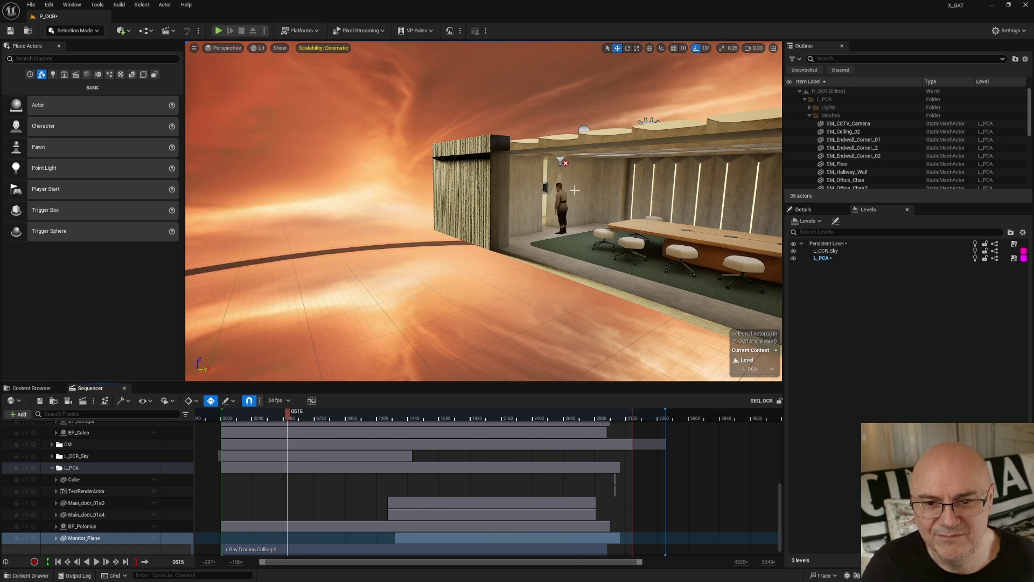
click(545, 187)
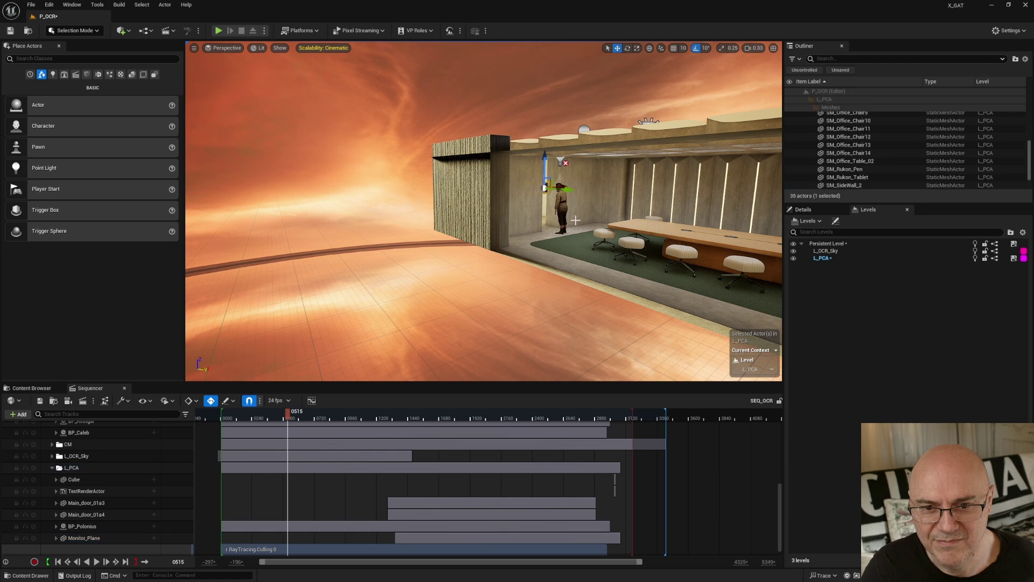
Examine the office set around the standing character and compare it with the desk and monitor scene
right_drag(365, 305, 753, 128)
key(w)
key(w)
key(a)
key(w)
key(w)
right_drag(484, 210, 301, 151)
key(w)
key(s)
mouse_move(399, 274)
right_down()
mouse_move(479, 253)
mouse_move(463, 237)
mouse_move(388, 274)
right_up()
key(s)
key(a)
key(w)
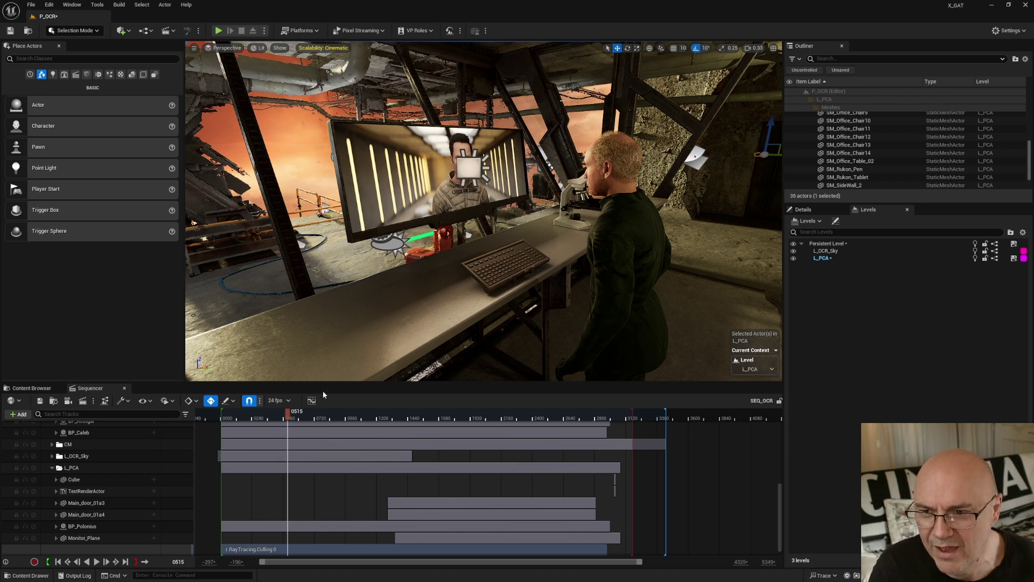
Frame the desk, monitor and standing character, and turn on Game View to hide the editor icons
right_drag(483, 211, 507, 207)
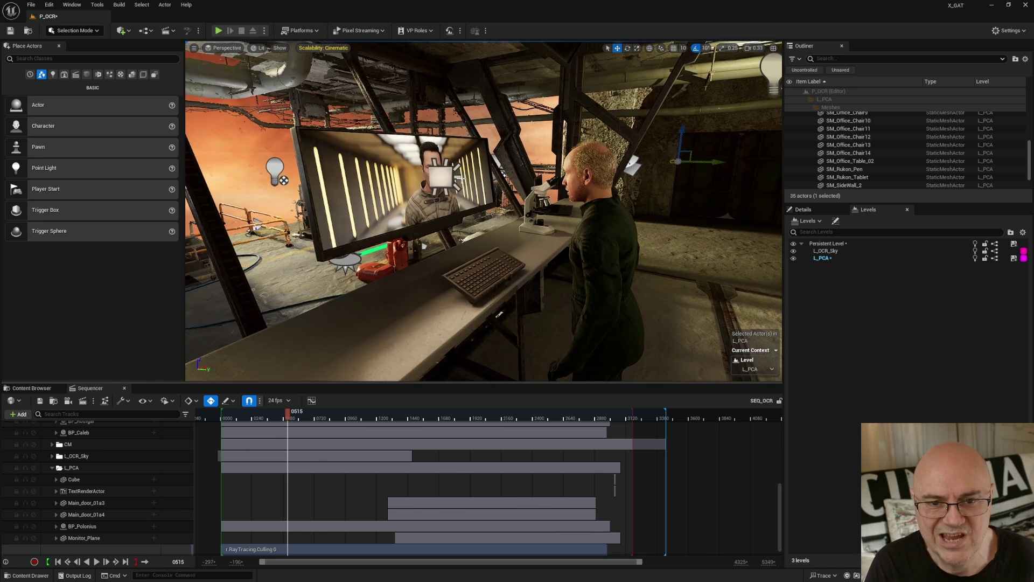
key(g)
key(g)
key(g)
right_drag(416, 215, 445, 218)
right_drag(479, 135, 485, 135)
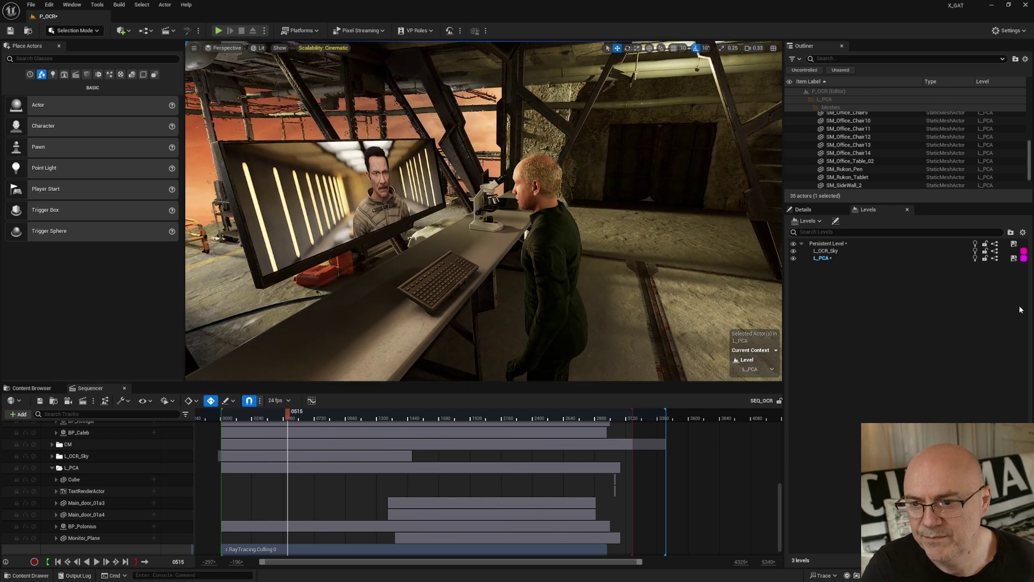
Make the Persistent Level current and collapse its Glass and Lights folders in the Outliner
click(833, 244)
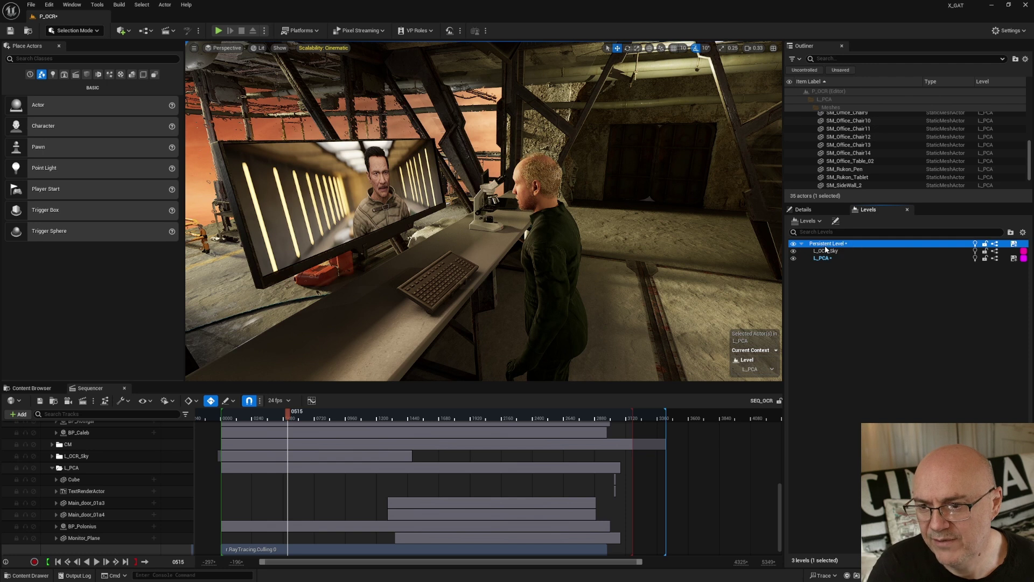
double_click(827, 246)
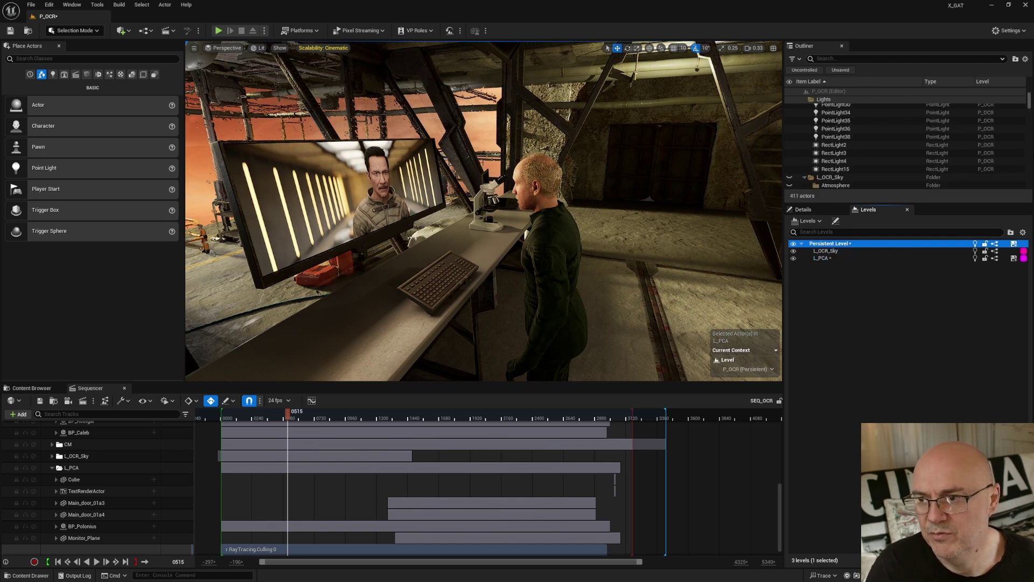
click(805, 147)
click(805, 155)
click(804, 157)
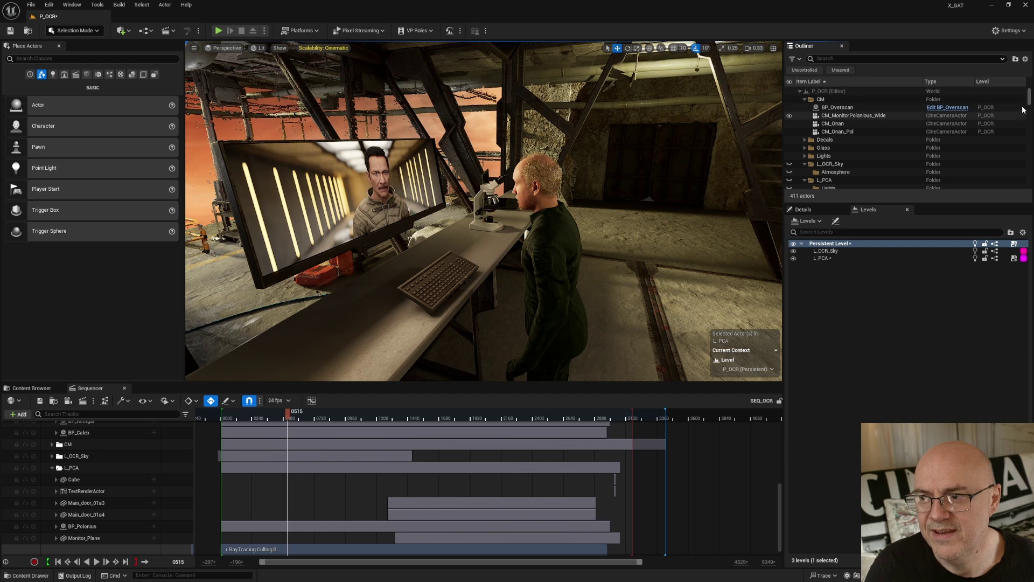
drag(1030, 100, 1030, 94)
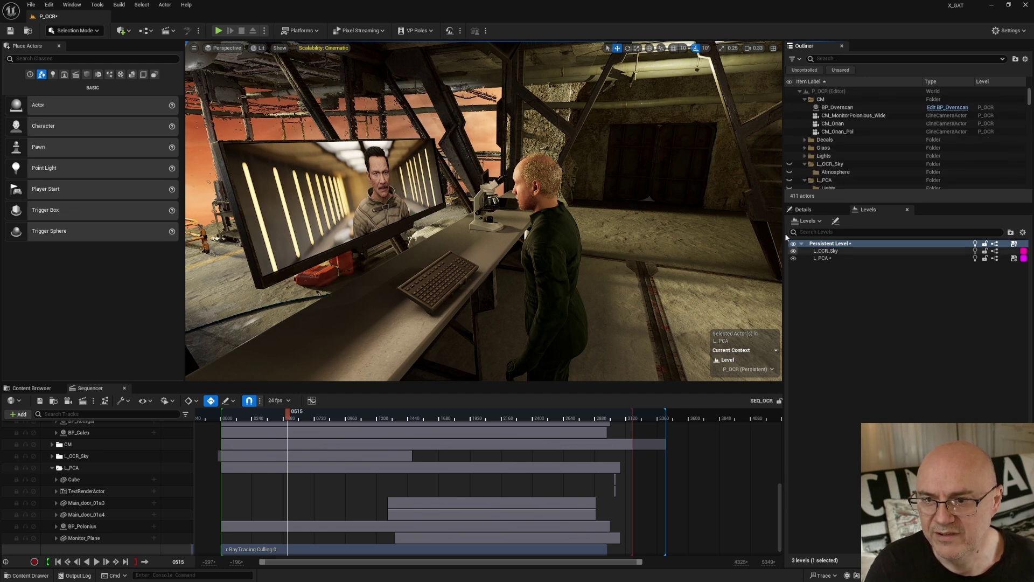
Make L_PCA the current level and toggle the visibility of its Meshes folder off and back on
double_click(822, 257)
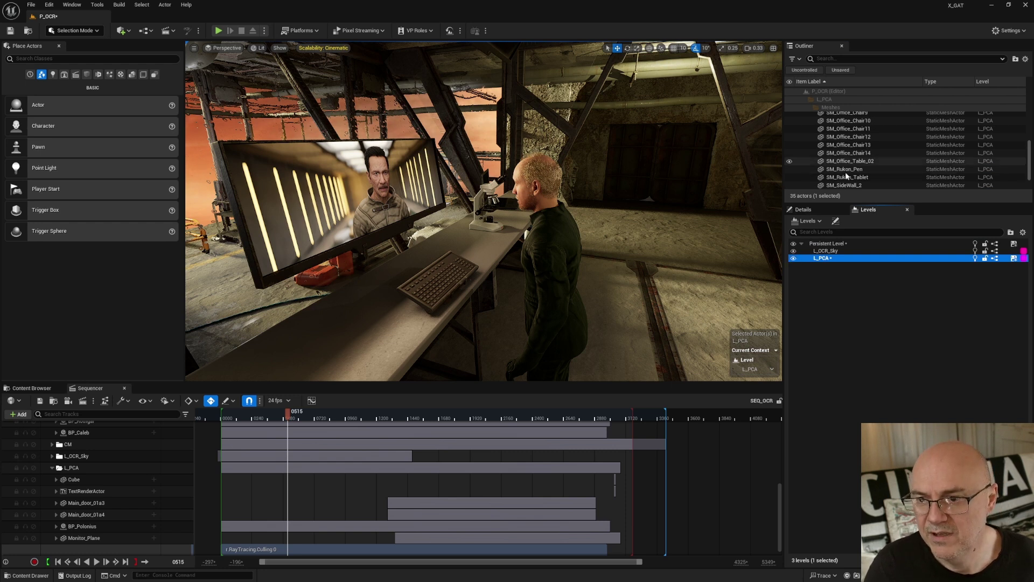
scroll(860, 141, up, 3)
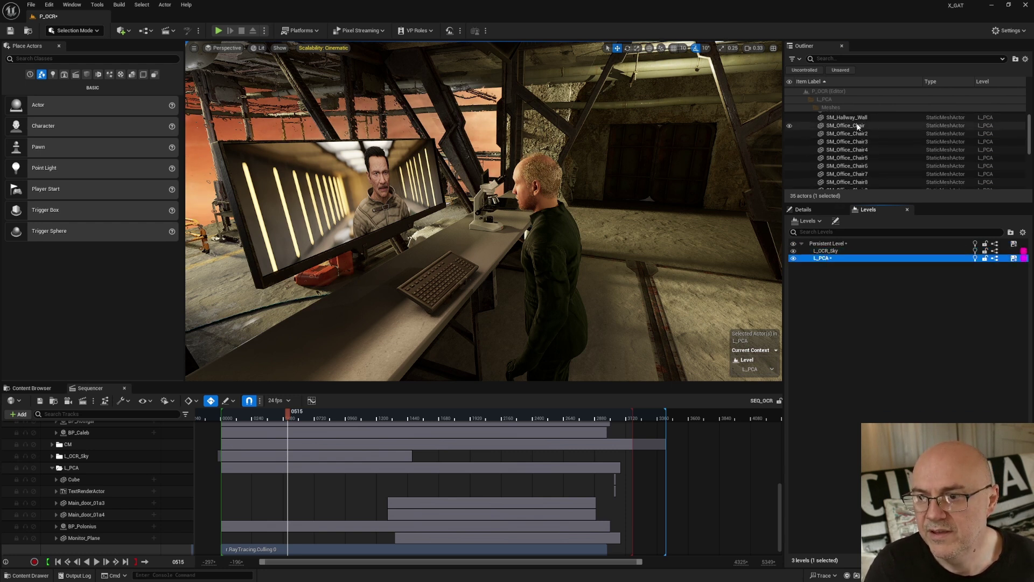
drag(1030, 143, 1029, 115)
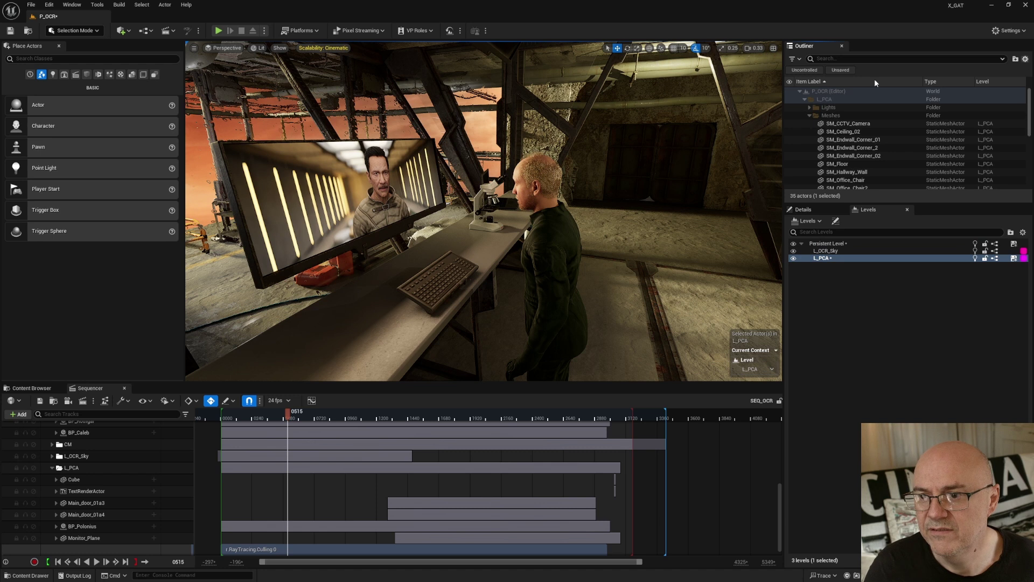
click(789, 116)
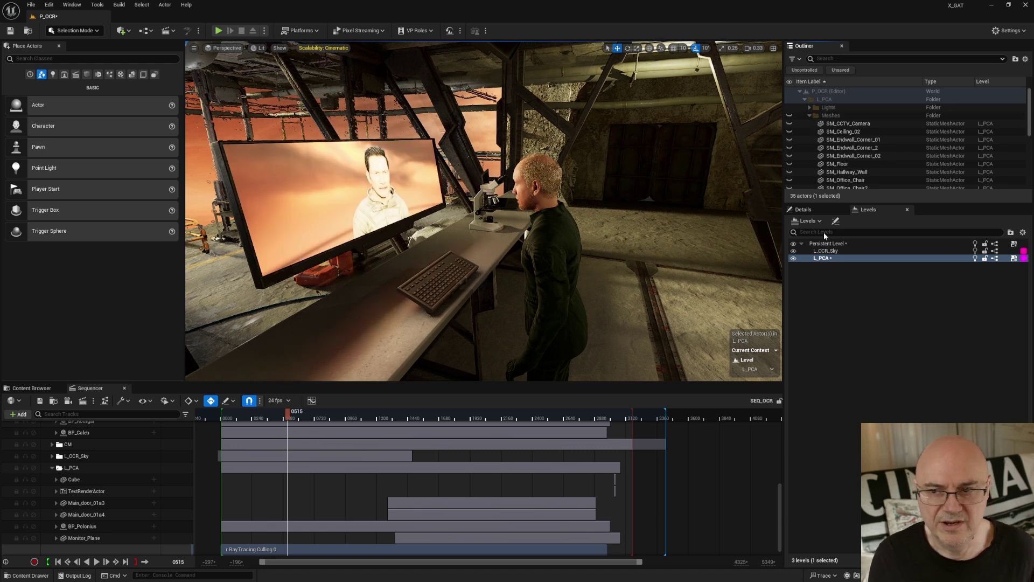
click(790, 124)
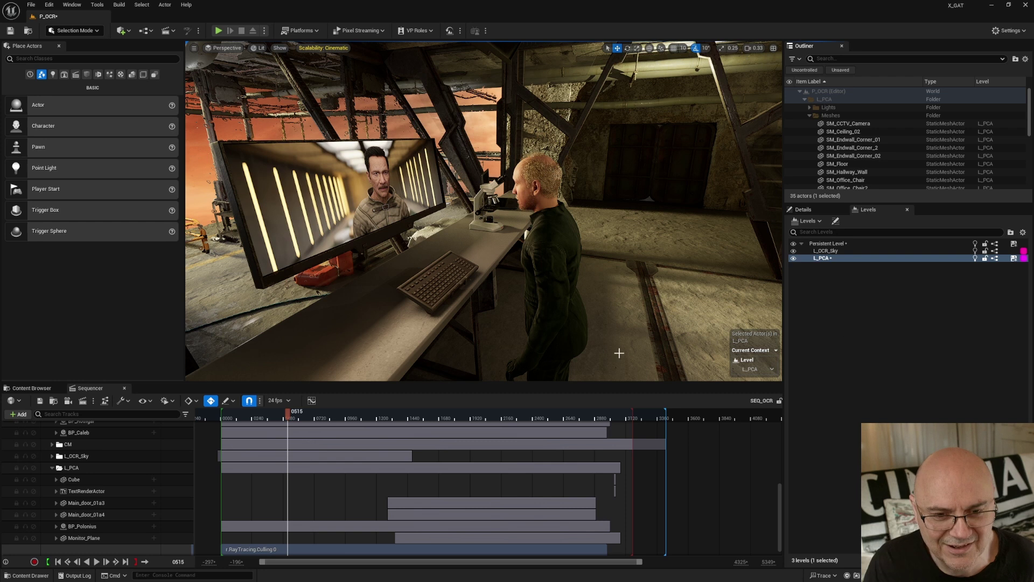
Move the playhead to frame 537 and look over the viewport's options for setting and jumping to bookmarks
click(262, 417)
drag(251, 417, 291, 418)
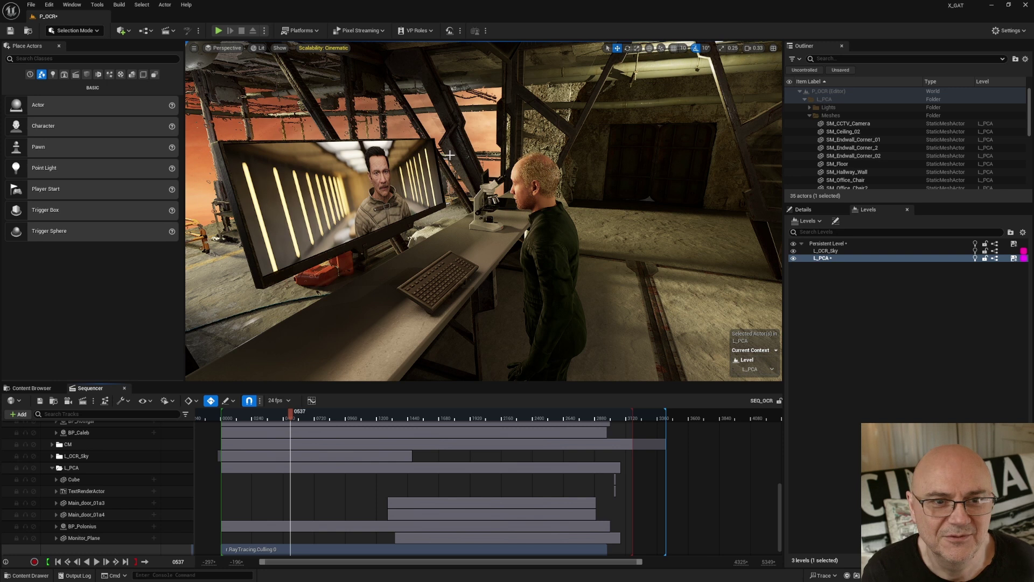
click(194, 48)
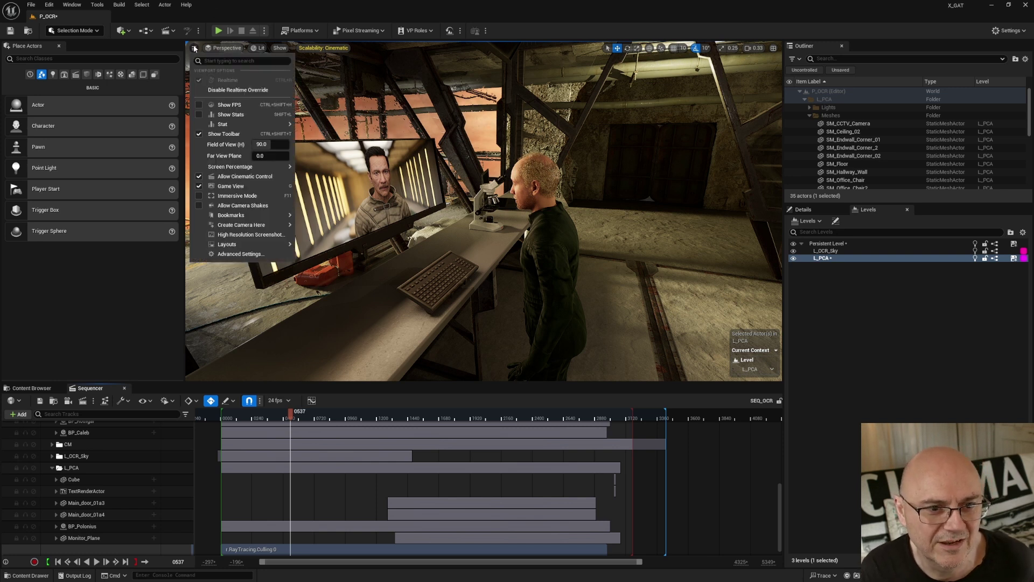
mouse_move(232, 215)
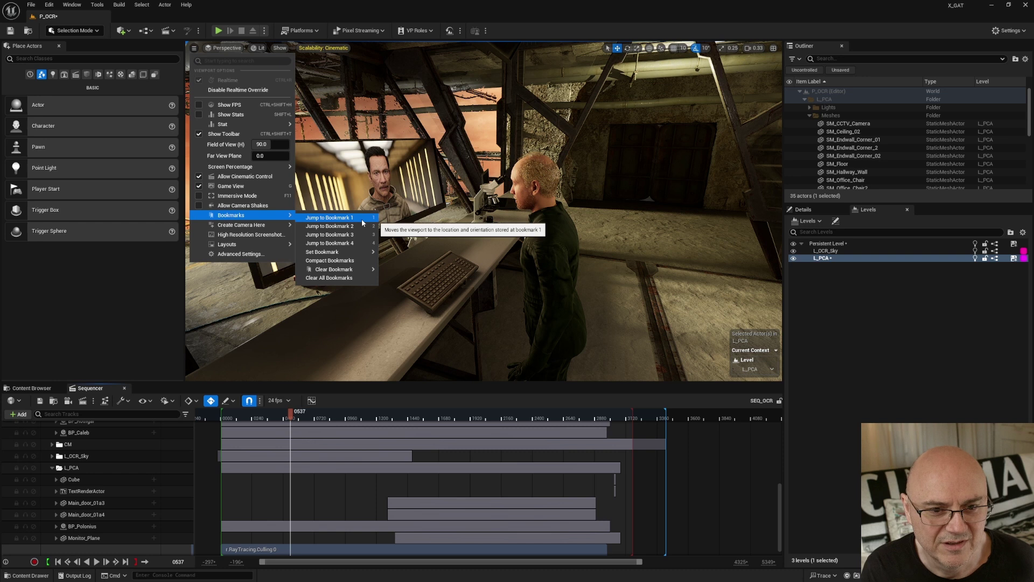
mouse_move(332, 256)
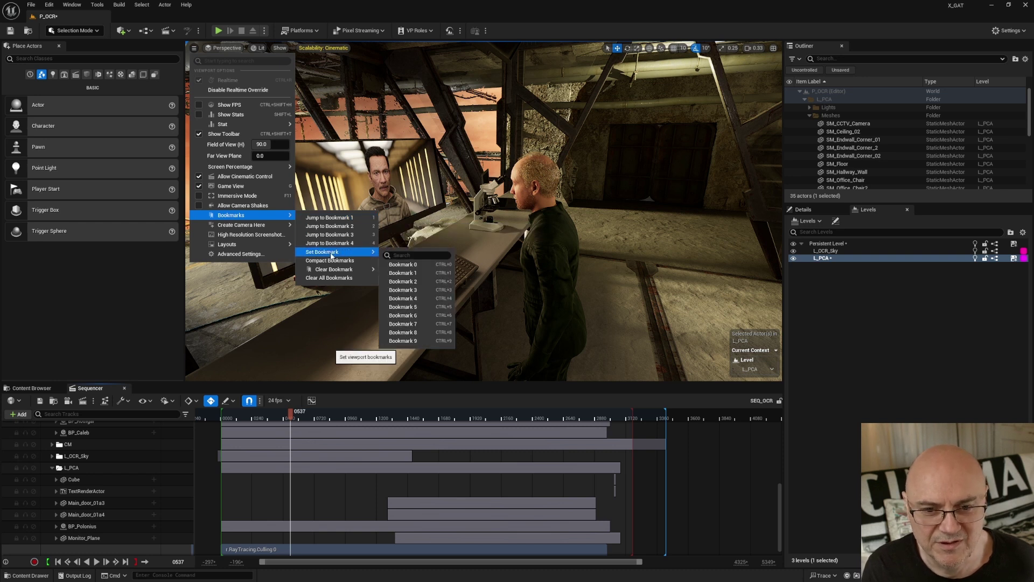
click(409, 248)
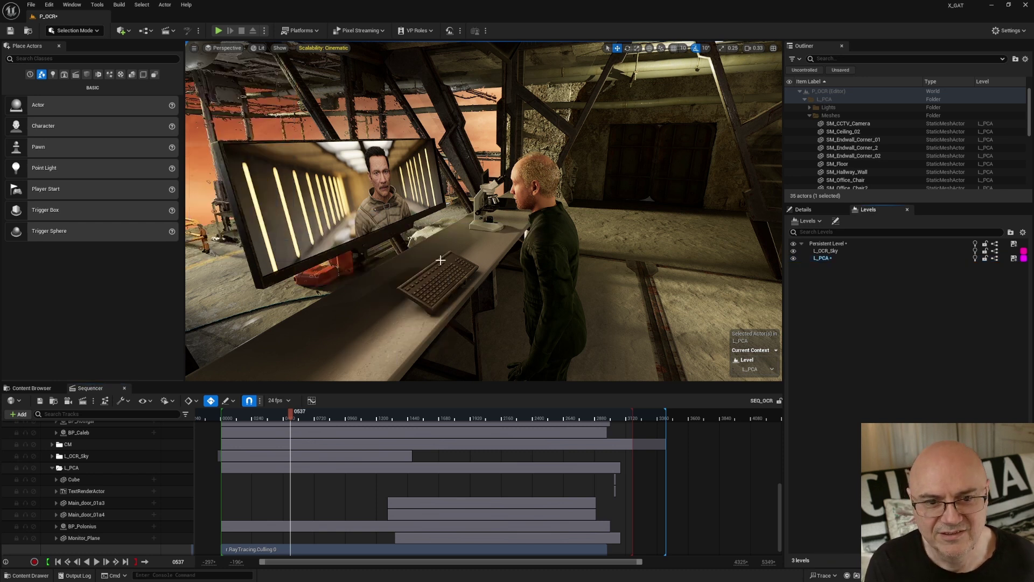
click(640, 239)
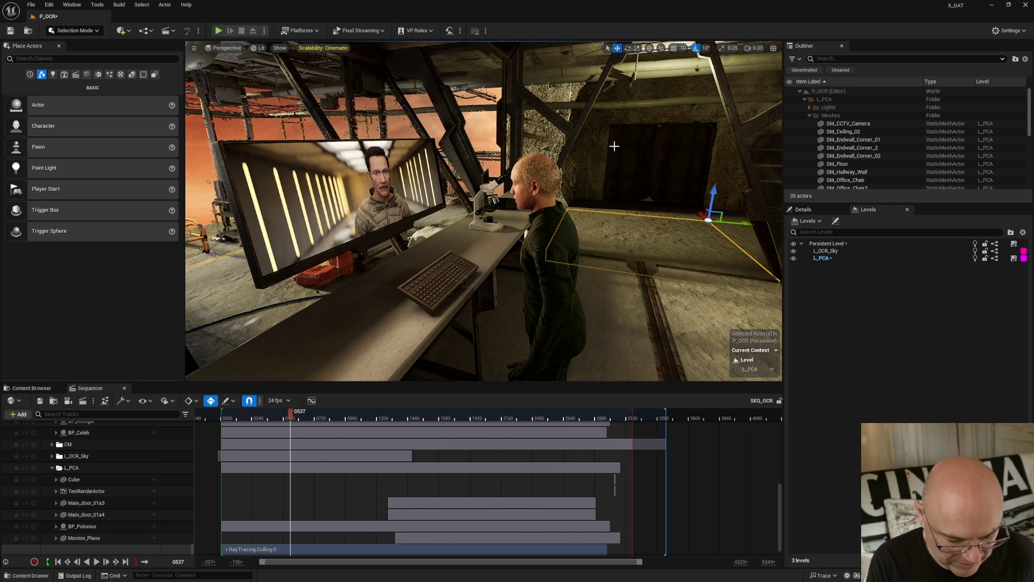
key(Escape)
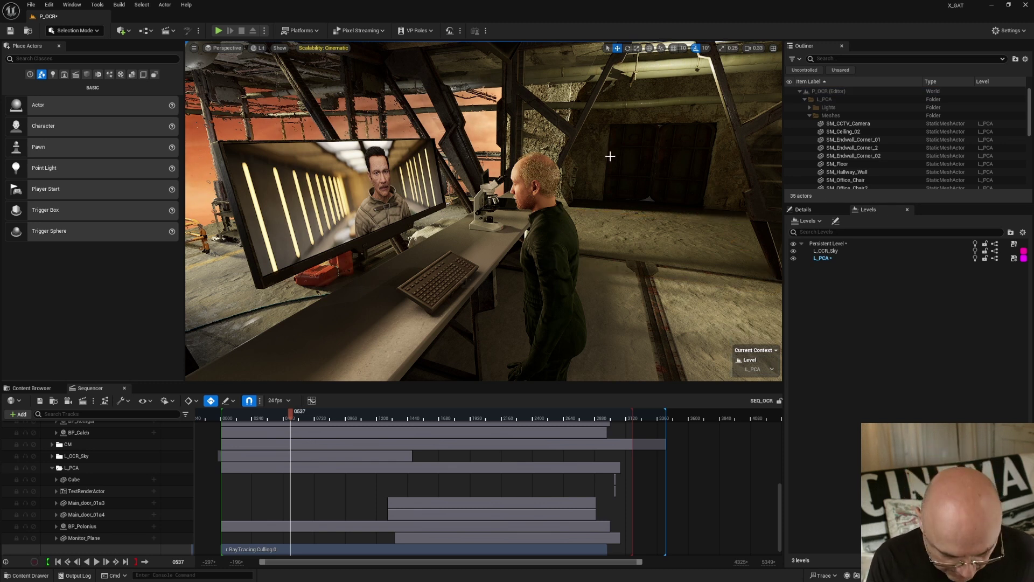
Jump between viewport bookmarks 1, 2 and 4, view the desk area from above, and return to bookmark 1
key(1)
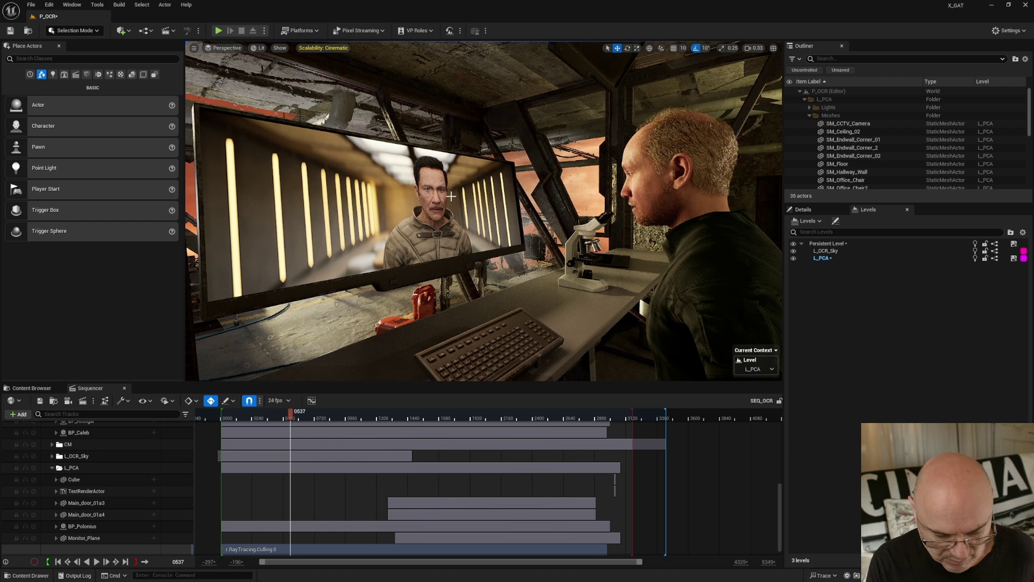
key(2)
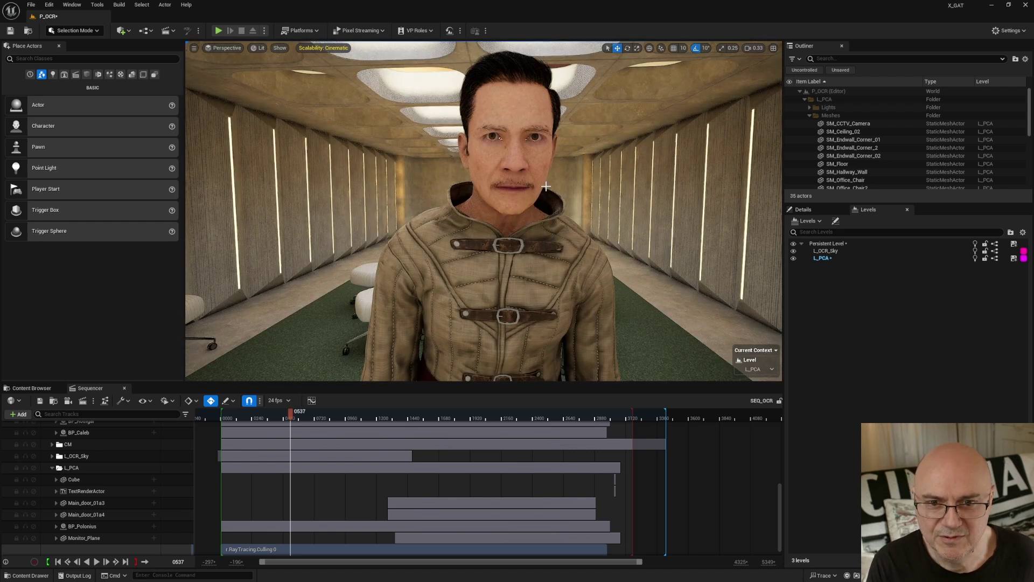
key(1)
key(4)
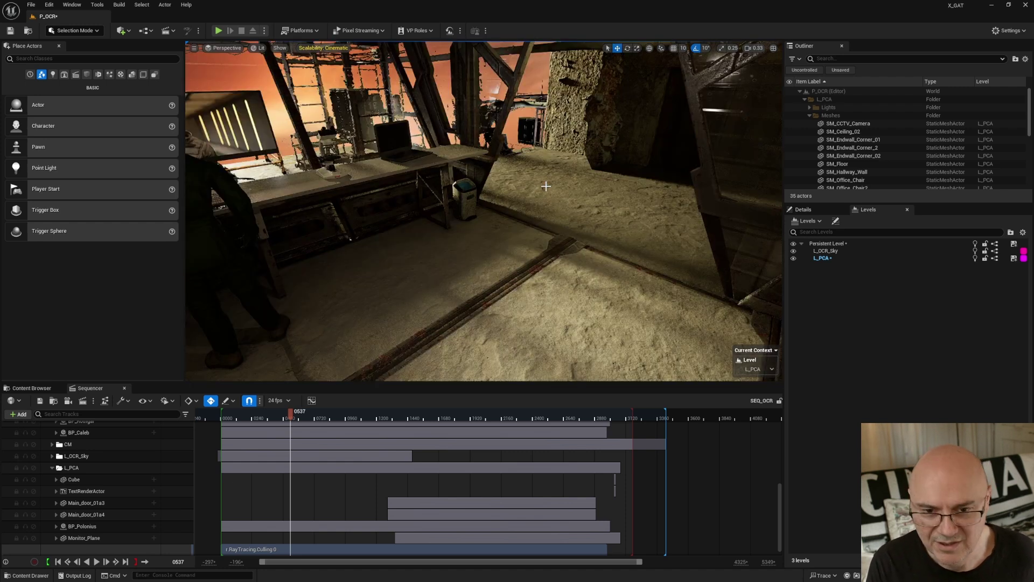
key(5)
right_drag(484, 211, 483, 108)
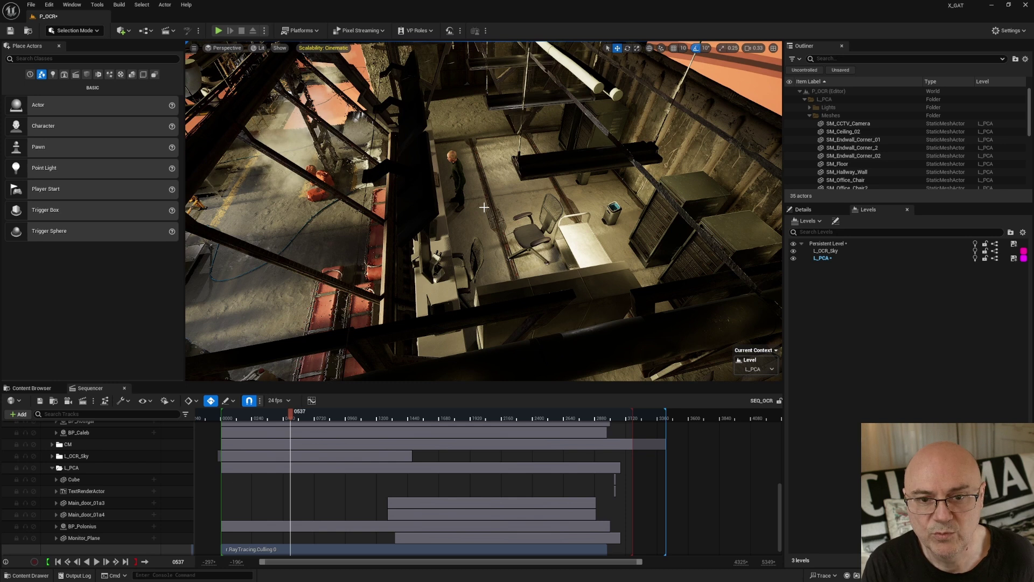
key(1)
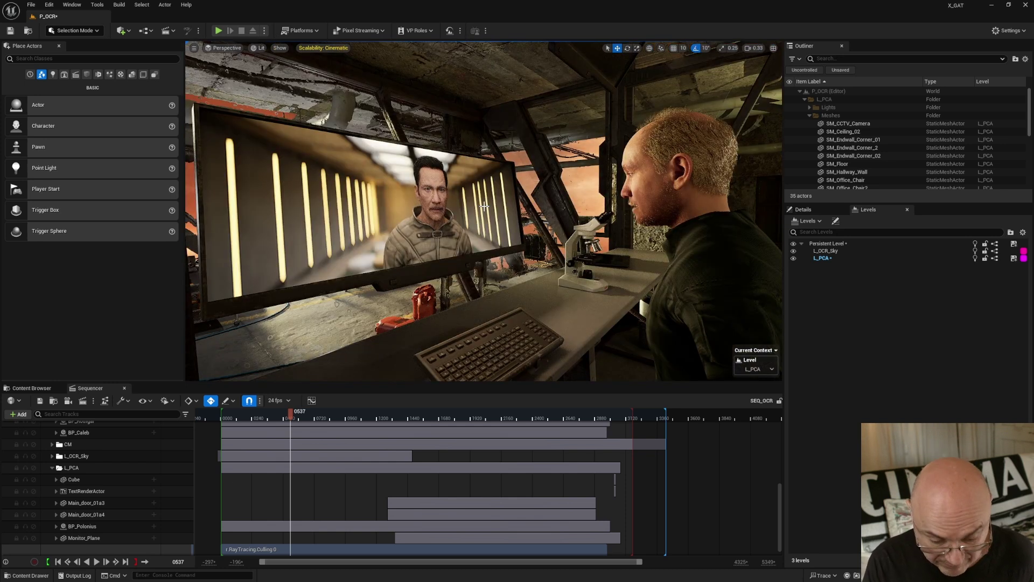
Visit viewport bookmarks 2 and 3 in the office set and turn off Game View behind the standing character
key(2)
right_drag(495, 226, 322, 220)
key(3)
key(w)
key(g)
right_drag(531, 181, 514, 174)
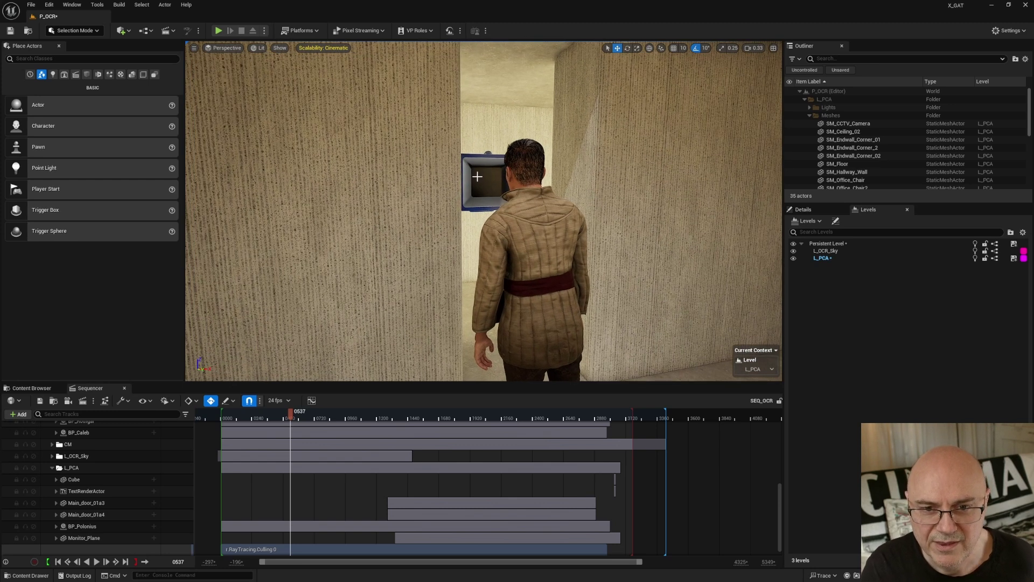
Select the blue-framed monitor in front of the standing character, and make the Persistent Level current
click(480, 183)
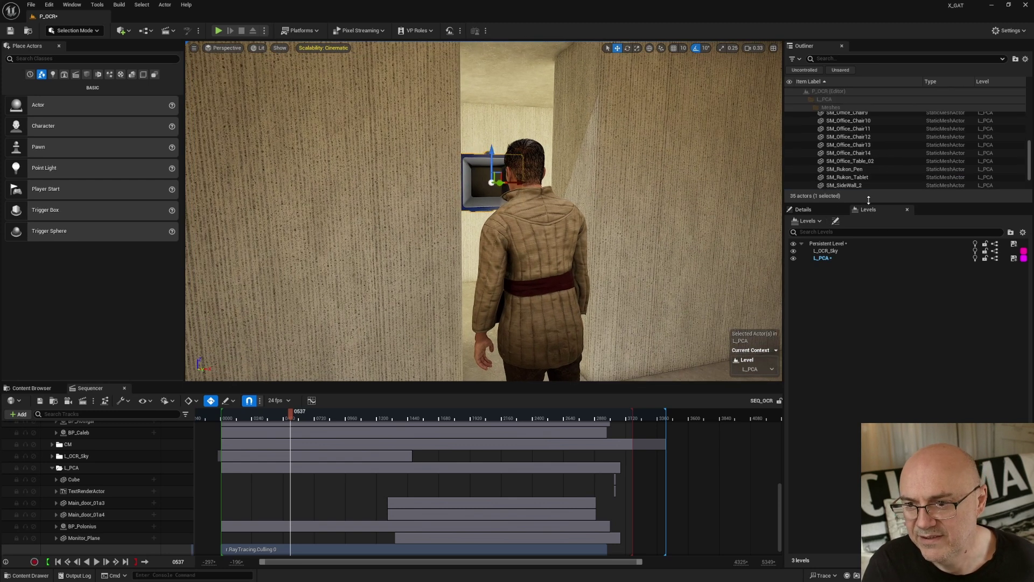
scroll(889, 151, up, 5)
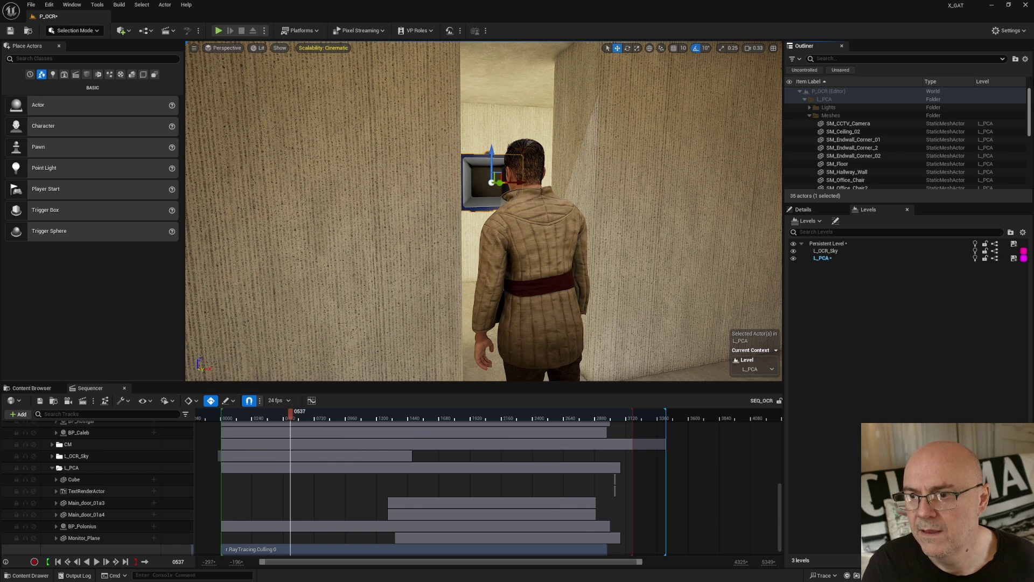
click(821, 259)
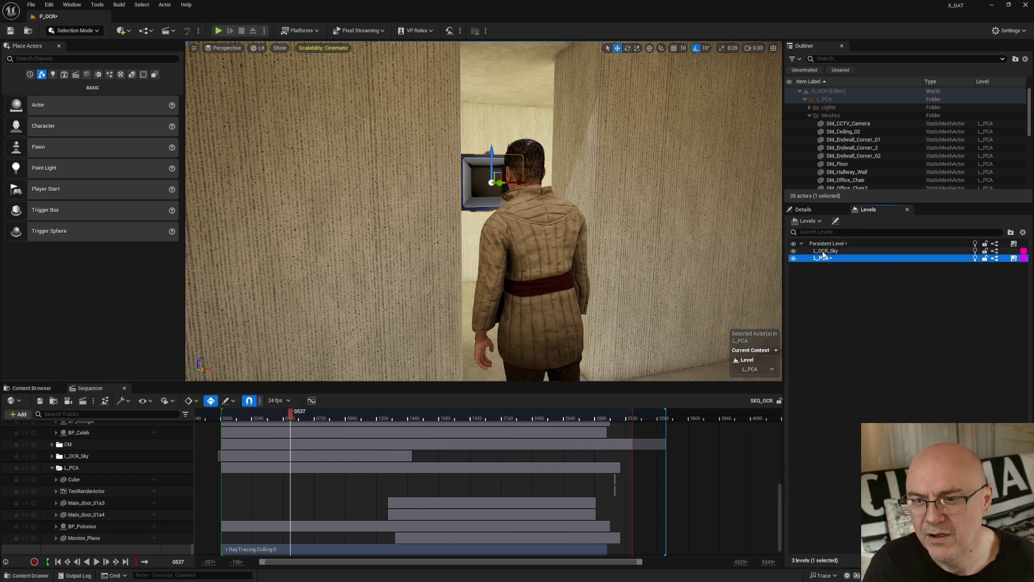
click(827, 243)
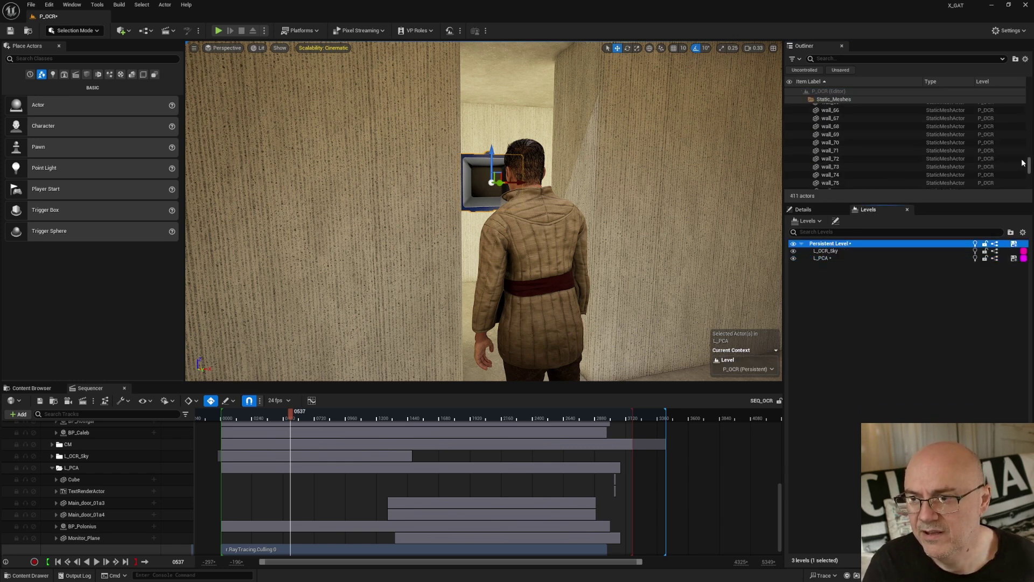
Make L_PCA the current level and select the existing SceneCapture2D_Polonious monitor in front of the character
drag(1027, 166, 1030, 90)
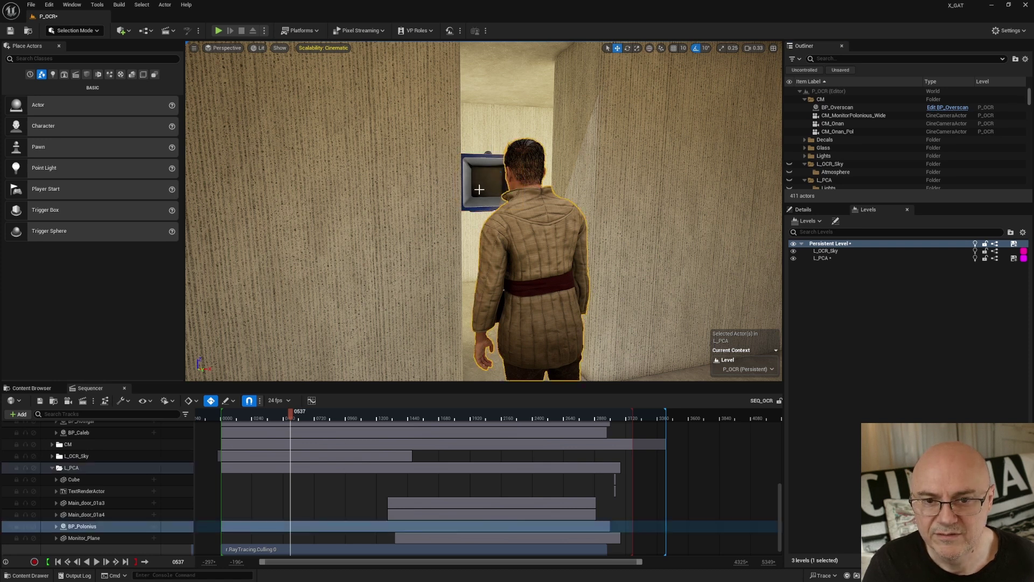
click(824, 258)
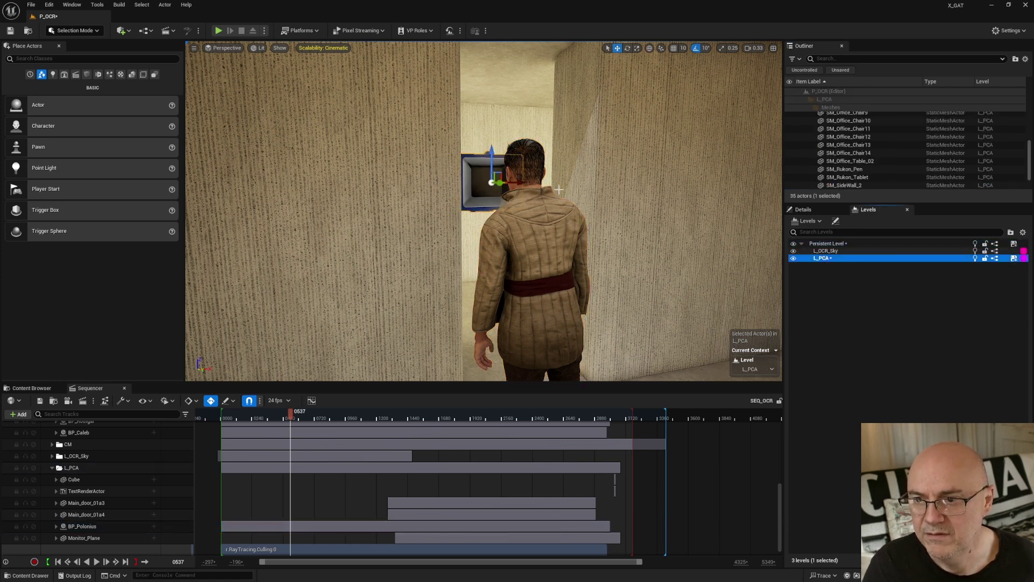
click(503, 206)
click(479, 203)
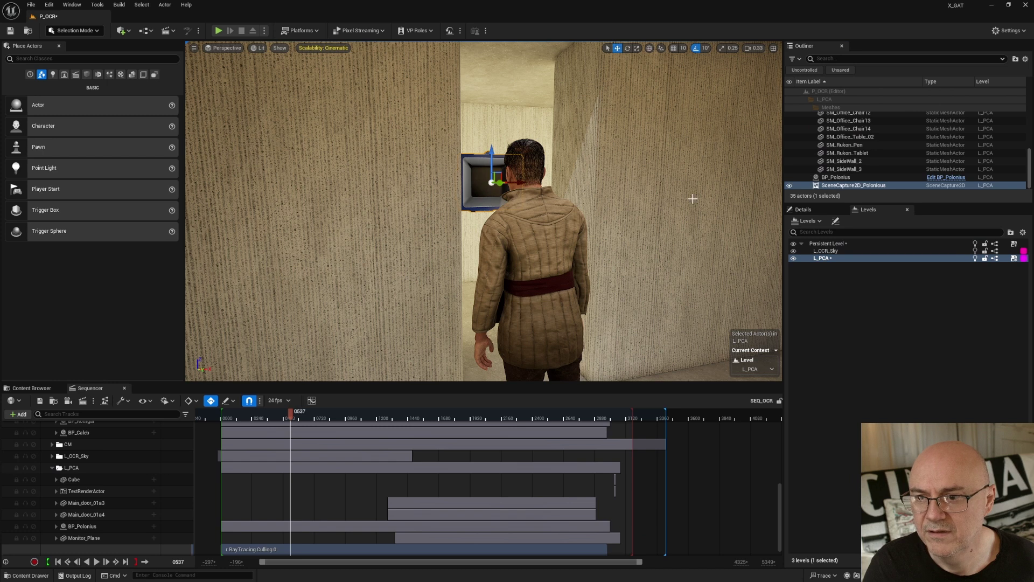
Collapse the Meshes folder under L_PCA in the Outliner
scroll(852, 152, up, 2)
drag(1029, 160, 1024, 77)
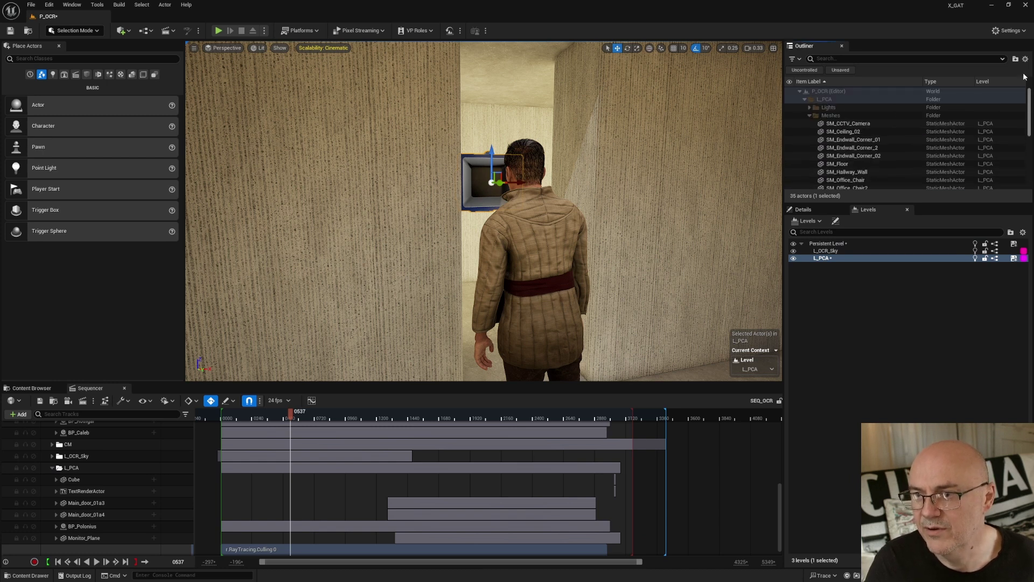
click(809, 115)
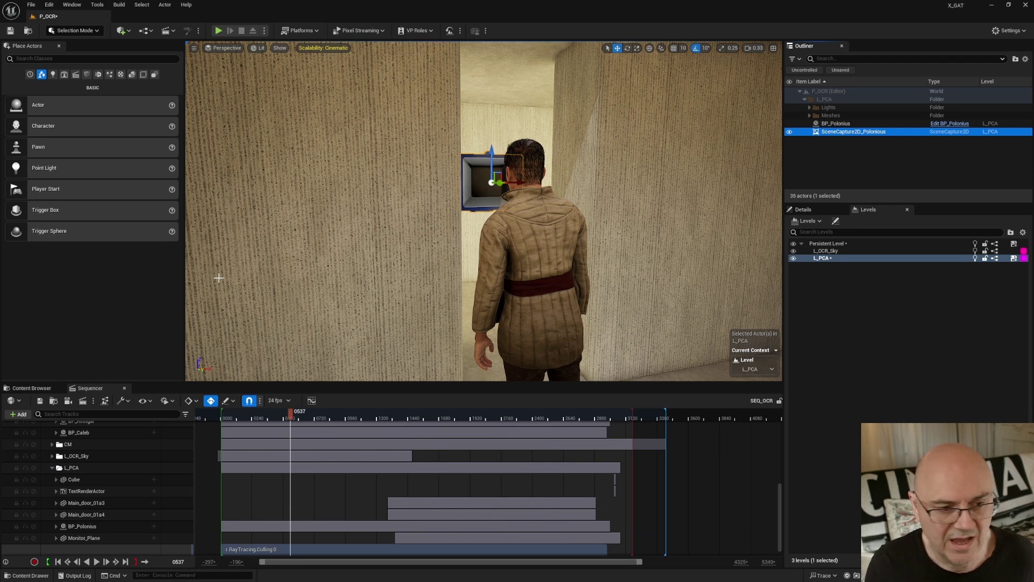
Show the SceneCaptureDemo folder in the Content Browser
click(32, 388)
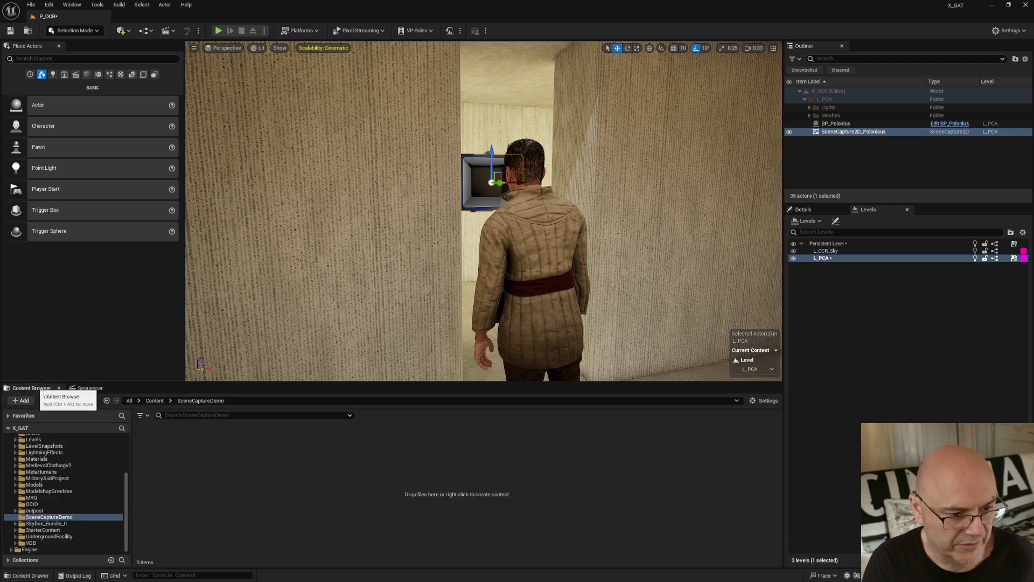
click(31, 510)
click(38, 517)
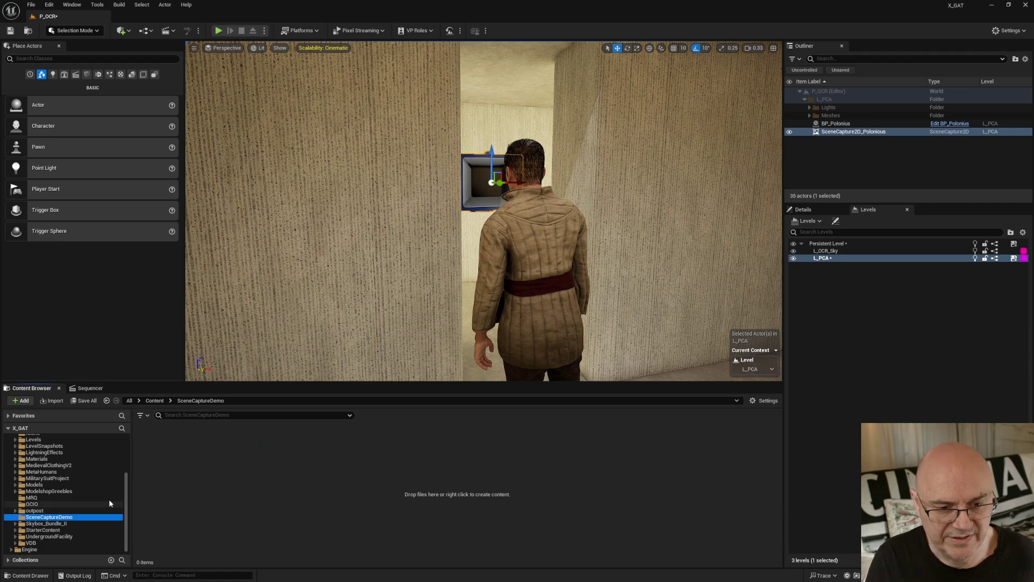
Add a Scene Capture 2D actor in front of the character's face and move it back beside the conference table
right_drag(526, 241, 640, 180)
key(a)
key(a)
key(d)
right_drag(510, 165, 428, 214)
right_drag(411, 180, 379, 177)
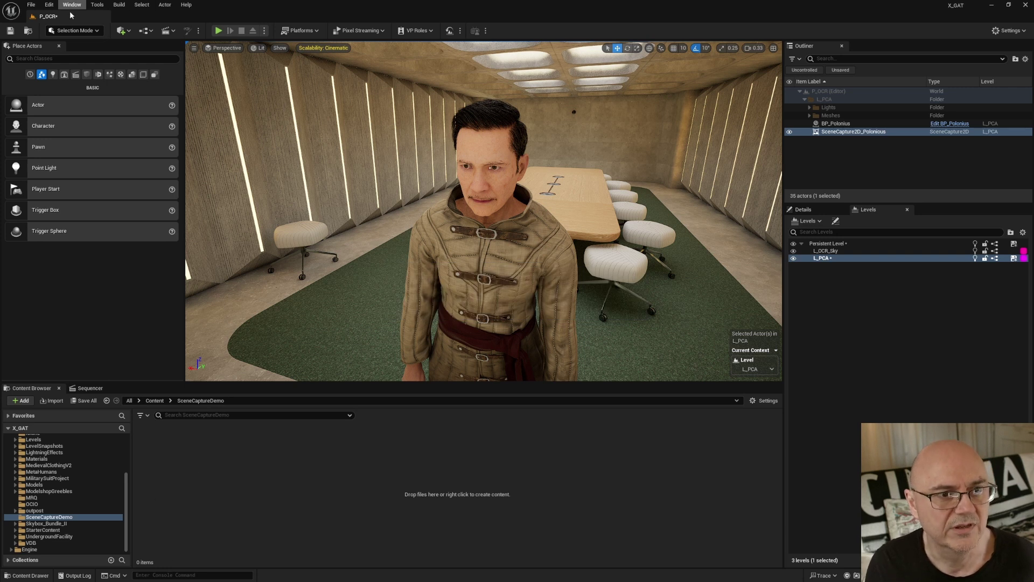
click(123, 32)
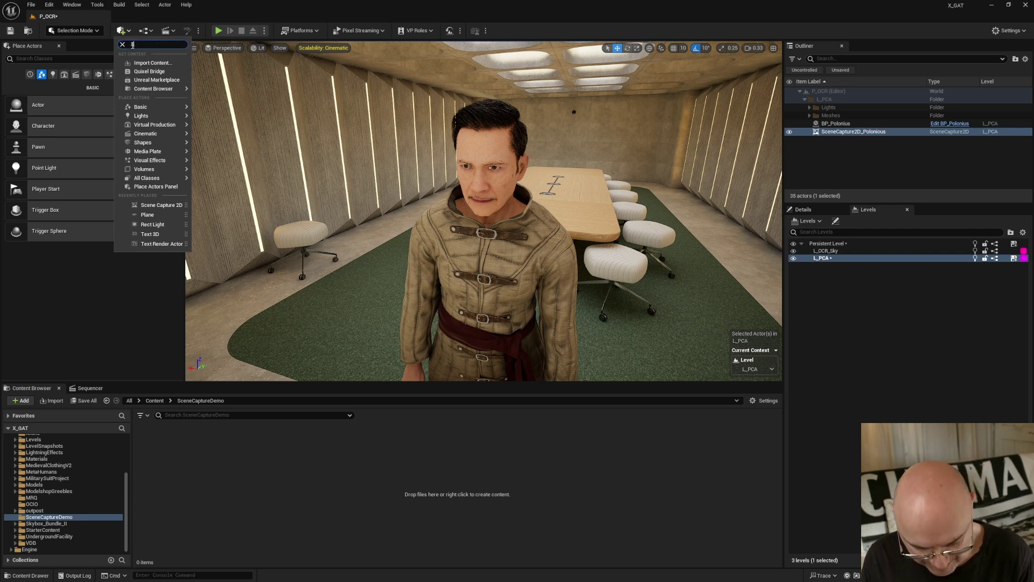
text(scene)
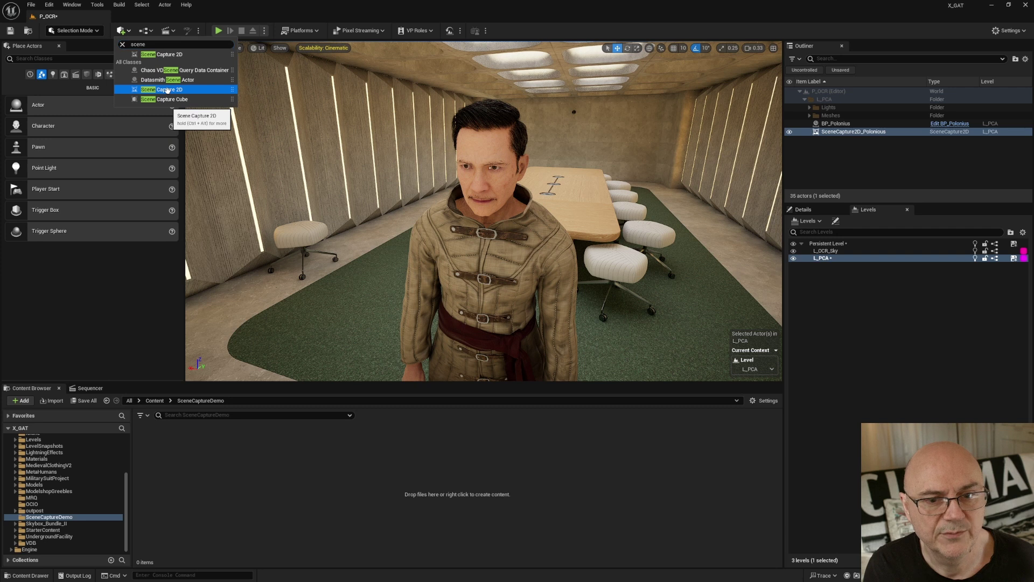
click(168, 90)
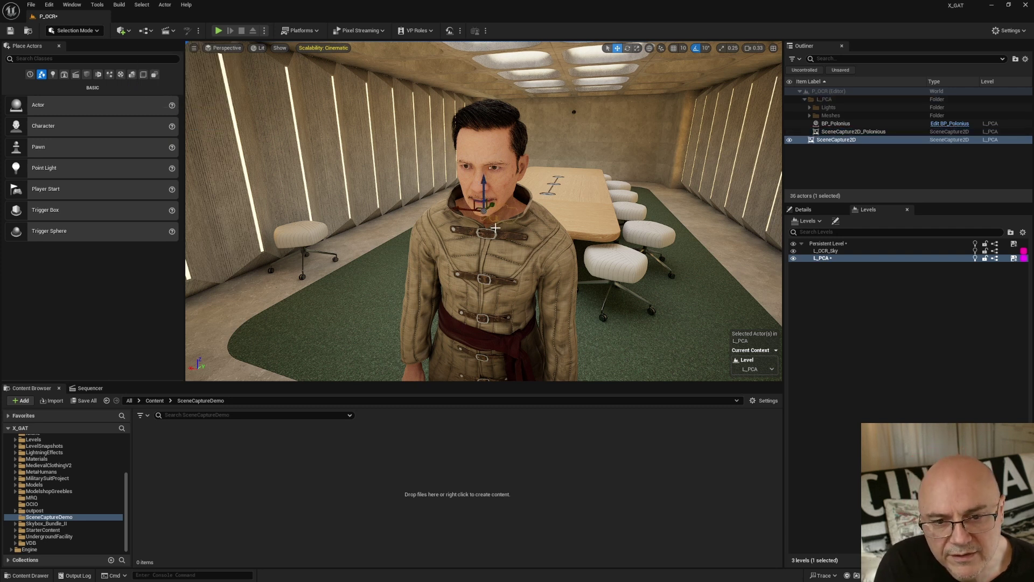
drag(462, 210, 635, 119)
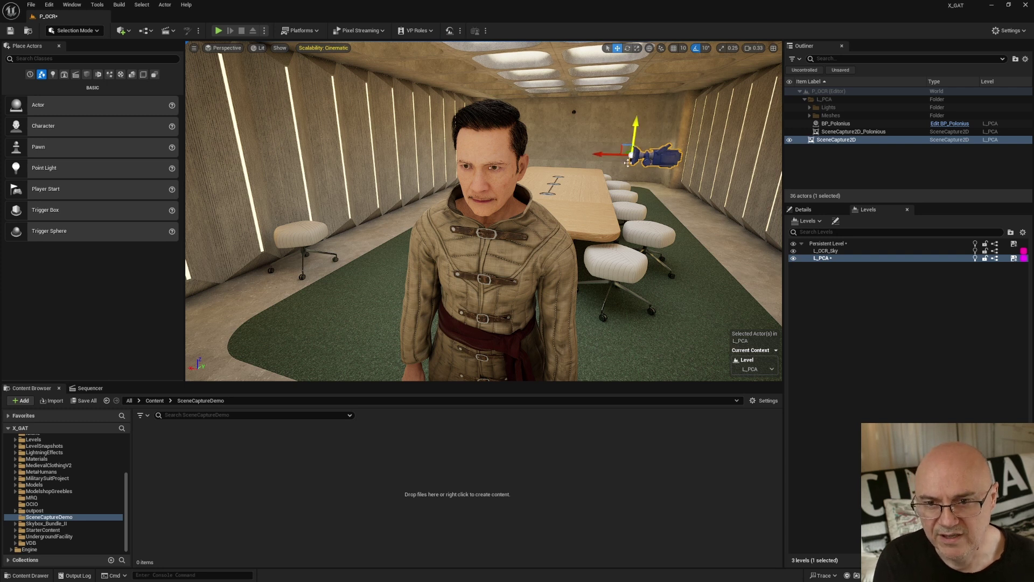
drag(606, 156, 599, 156)
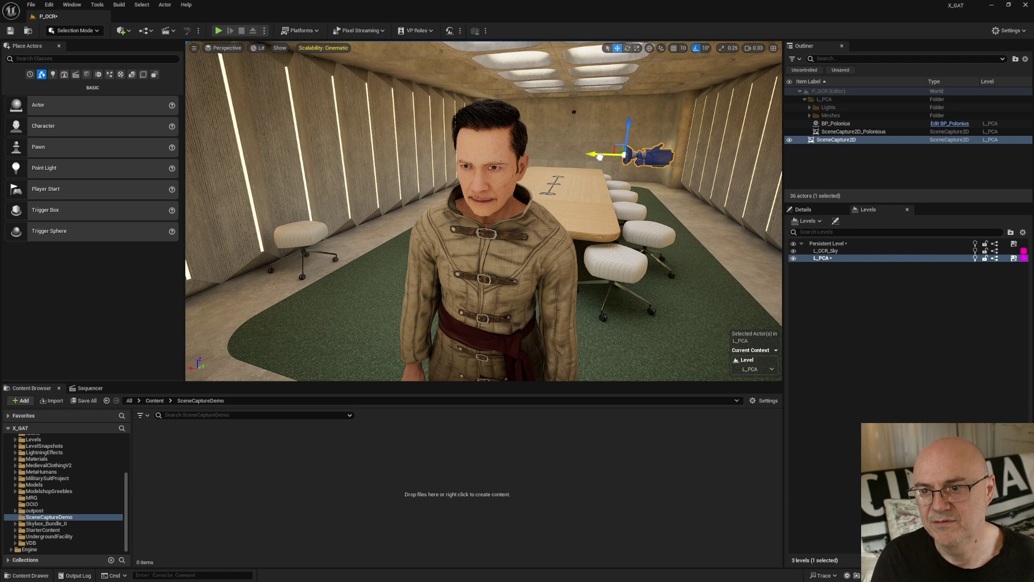
Pilot the new SceneCapture2D actor to frame the character from a high angle with the table behind, and stop piloting
right_click(835, 143)
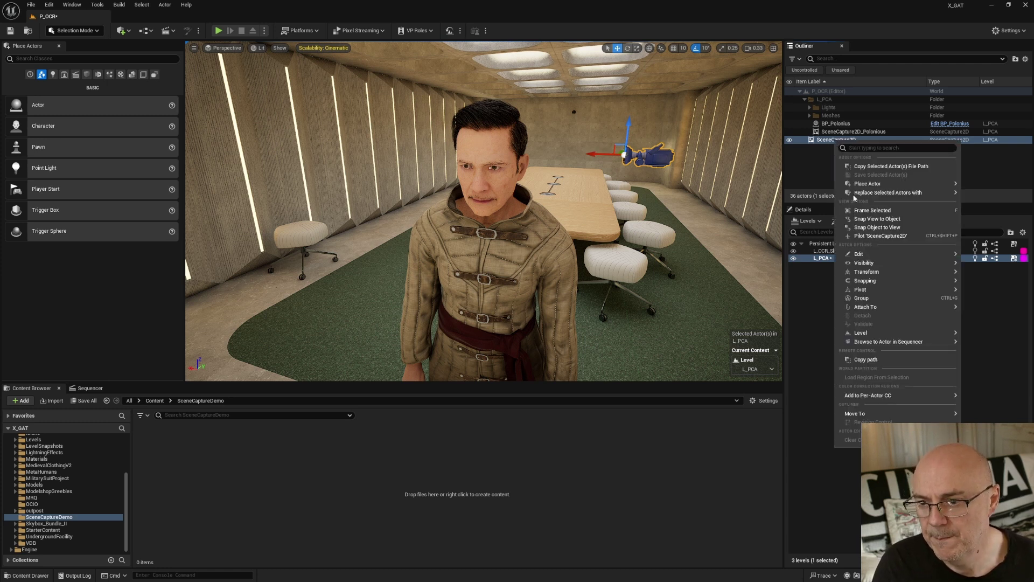
click(874, 237)
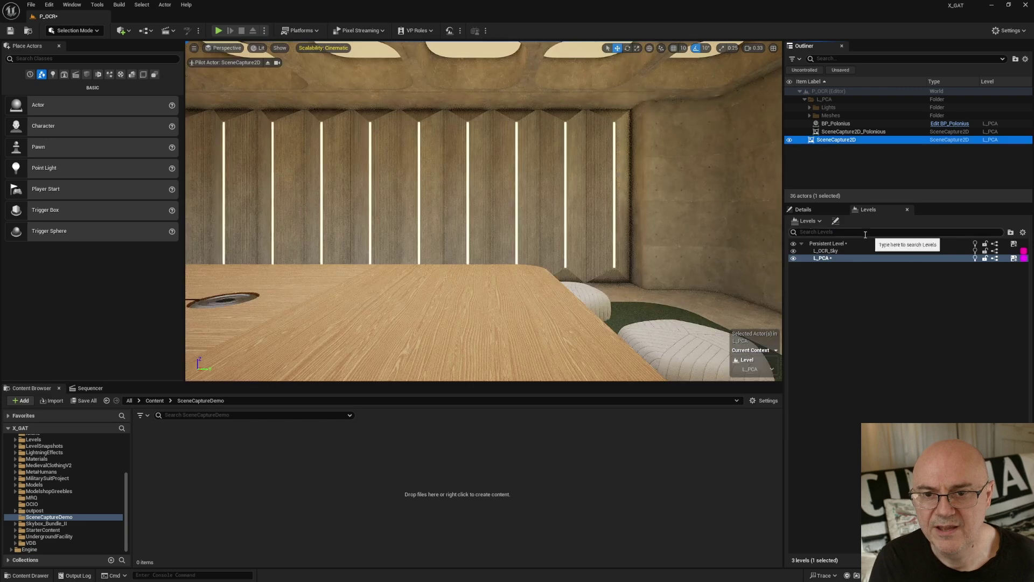
mouse_move(536, 249)
right_down()
mouse_move(377, 249)
mouse_move(323, 215)
mouse_move(571, 237)
mouse_move(506, 237)
mouse_move(529, 250)
right_up()
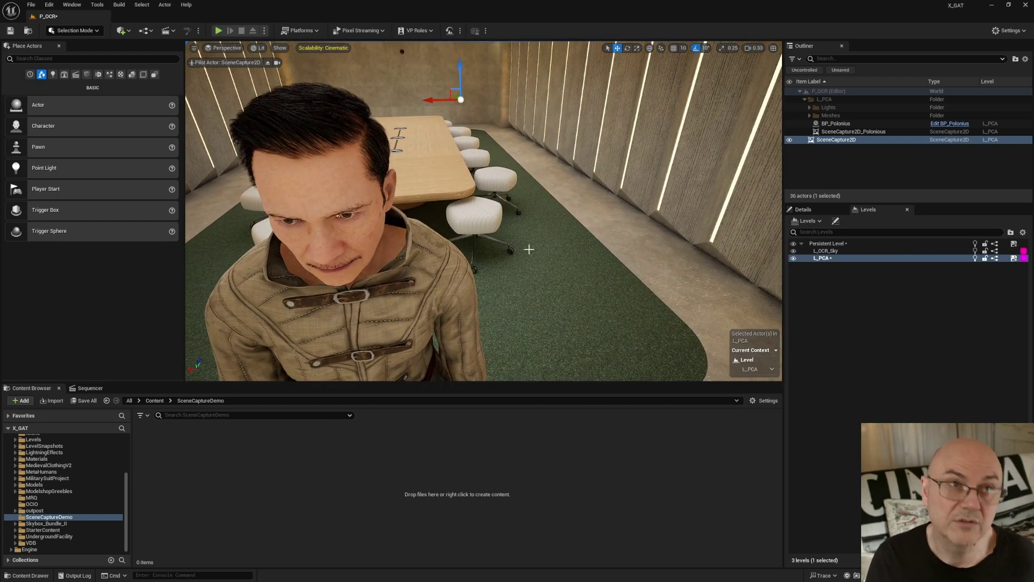
click(195, 47)
mouse_move(268, 143)
mouse_down()
mouse_move(323, 143)
mouse_move(286, 143)
mouse_up()
click(257, 48)
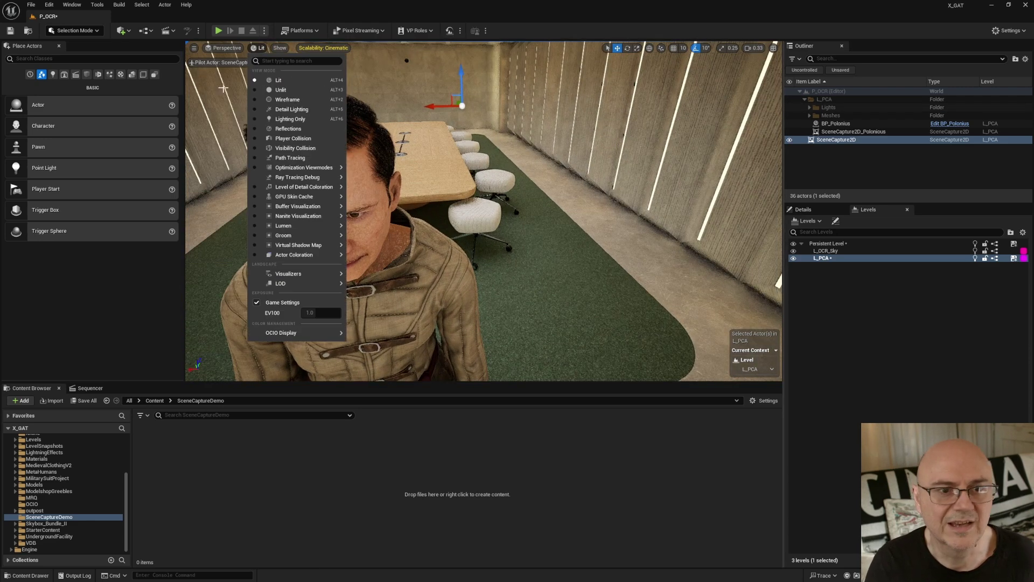
click(508, 255)
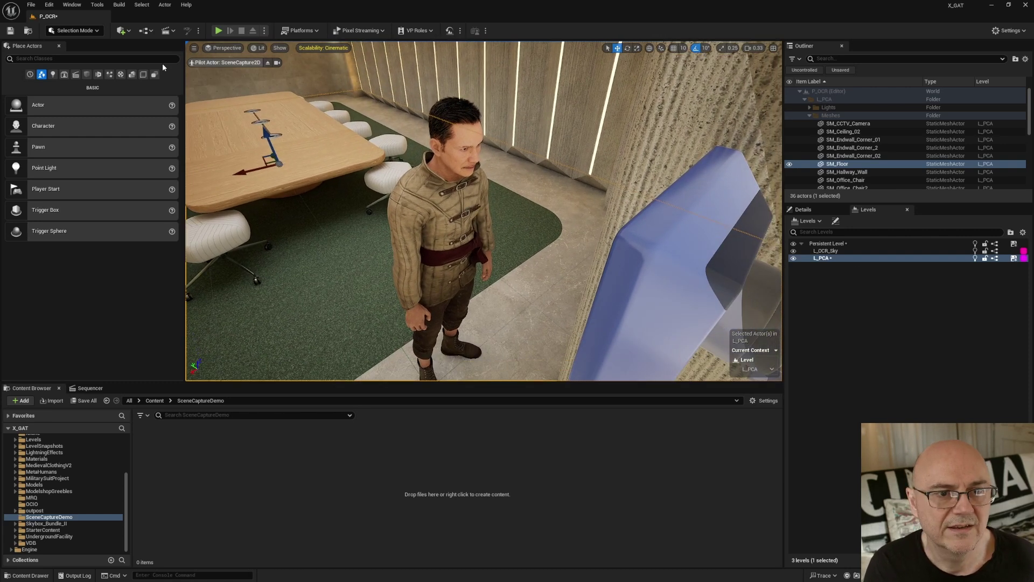
click(268, 63)
Select and focus the new SceneCapture2D actor above the doorway and bring up its Texture Target setting
right_drag(483, 211, 395, 183)
click(478, 127)
right_drag(395, 229, 418, 253)
scroll(889, 162, down, 1)
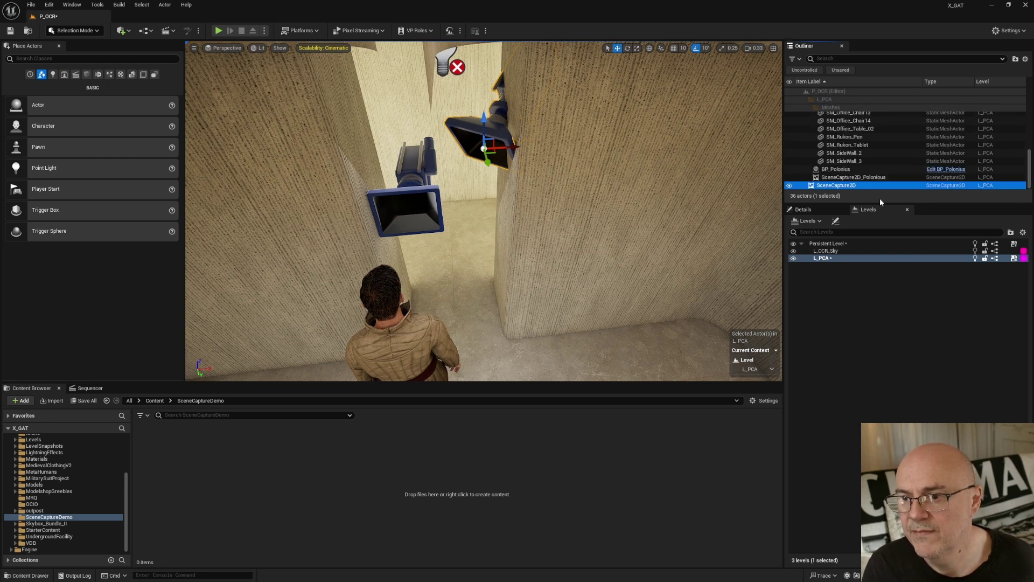
double_click(837, 186)
click(803, 210)
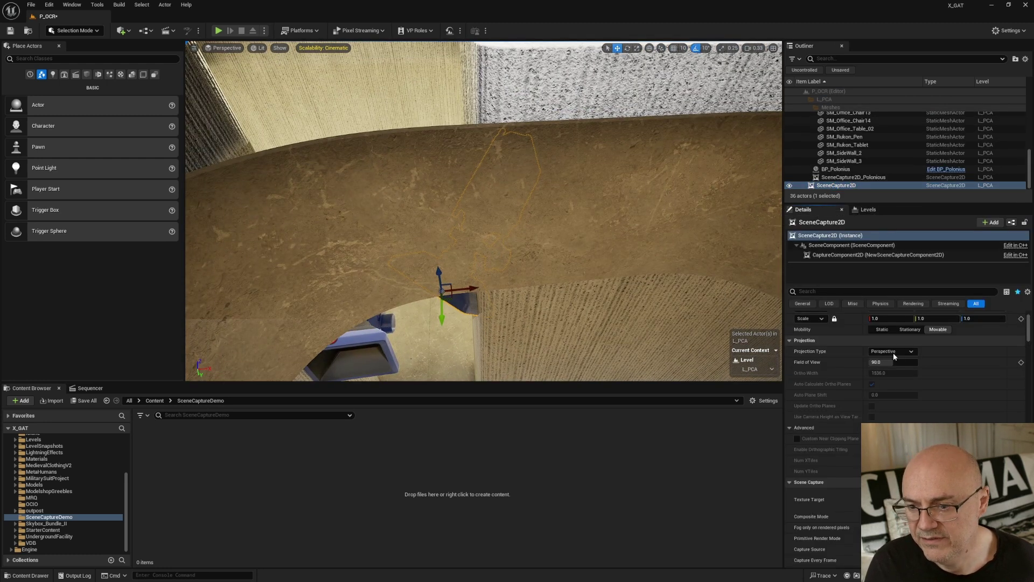
scroll(897, 350, down, 5)
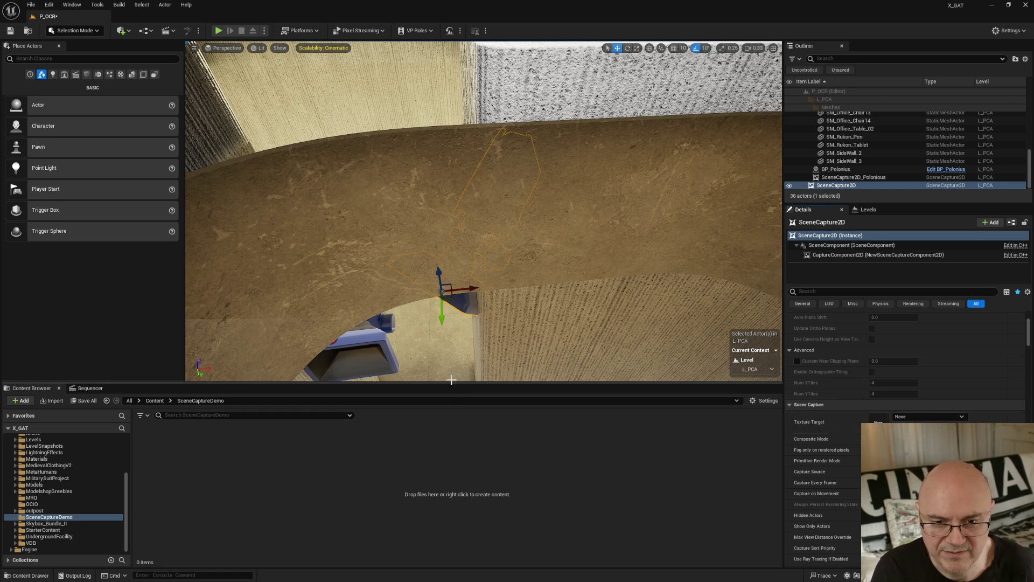
Create a Render Target texture asset in the SceneCaptureDemo folder
drag(452, 382, 454, 375)
right_drag(458, 287, 463, 226)
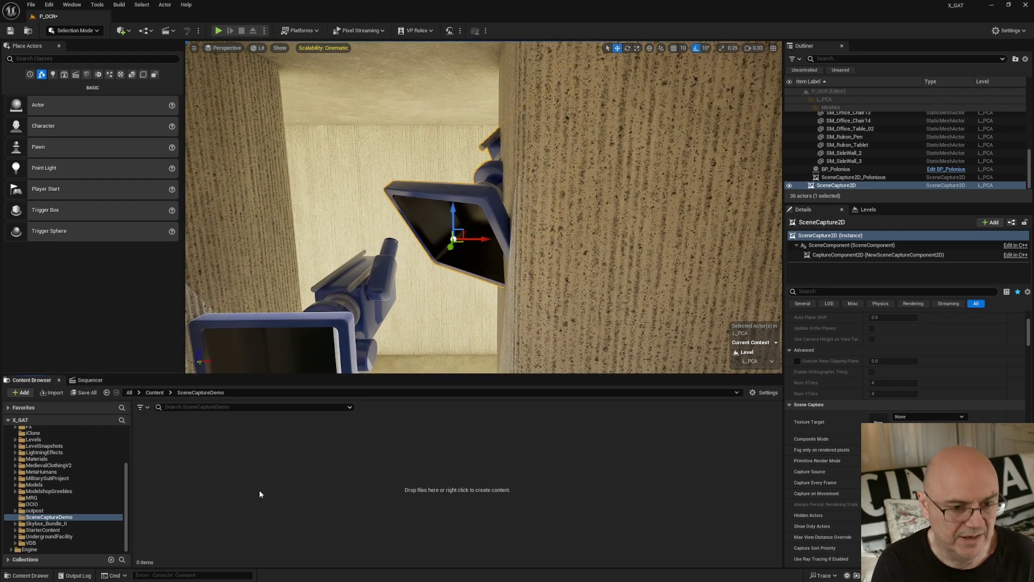
right_click(281, 452)
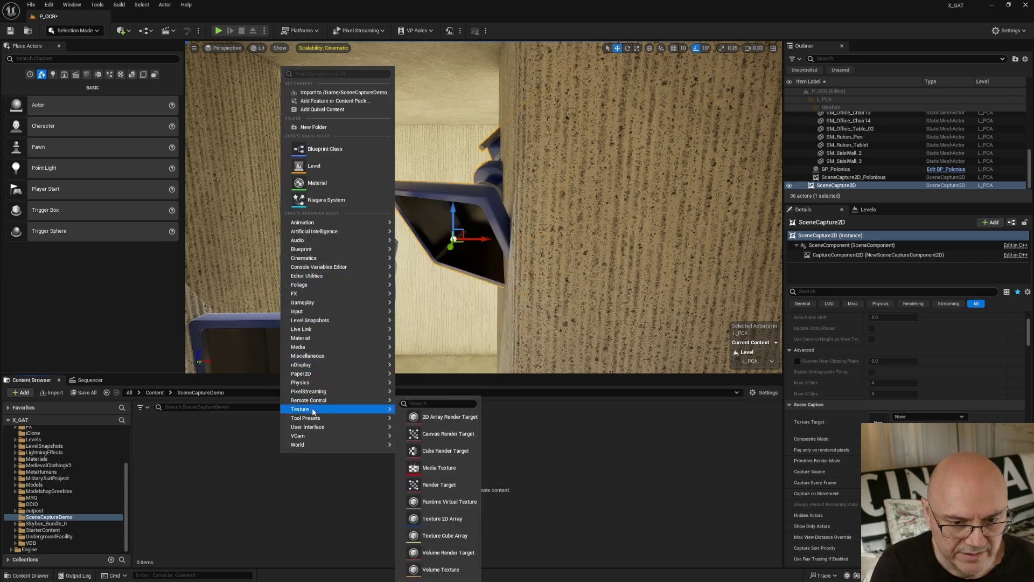
mouse_move(312, 413)
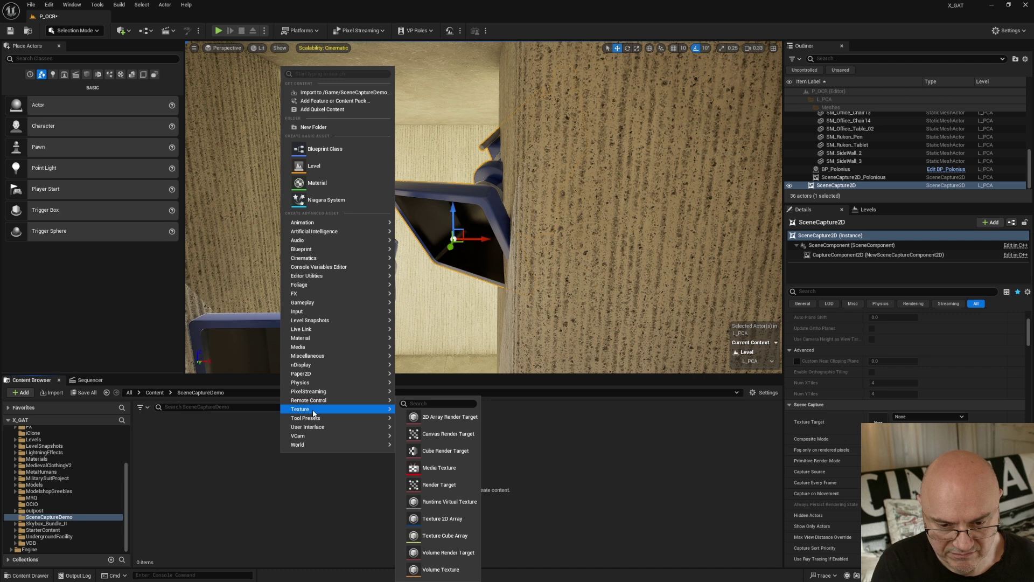
click(446, 485)
key(Return)
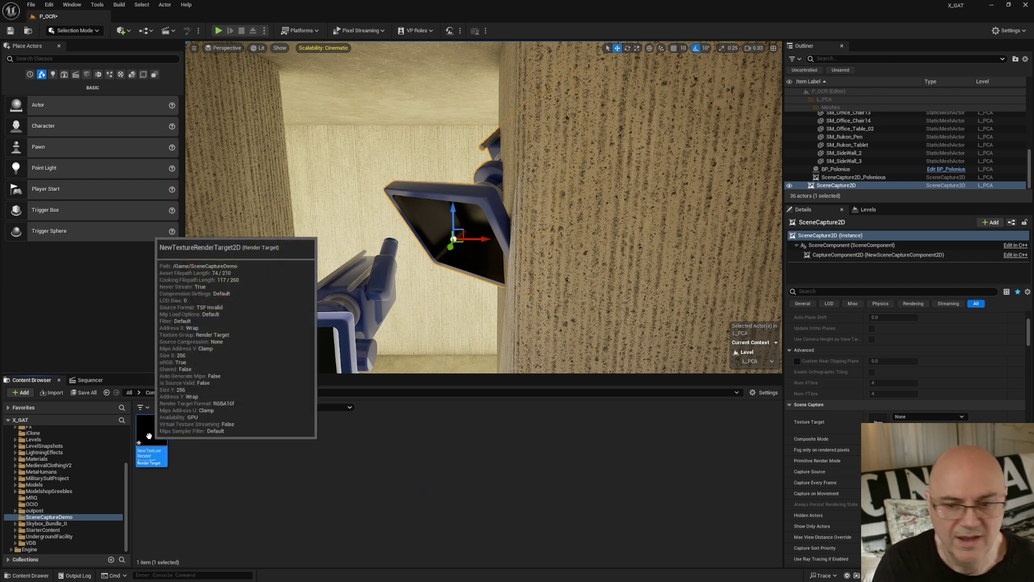
Check the new render target's settings in its editor, and rename the asset RT_test
double_click(148, 435)
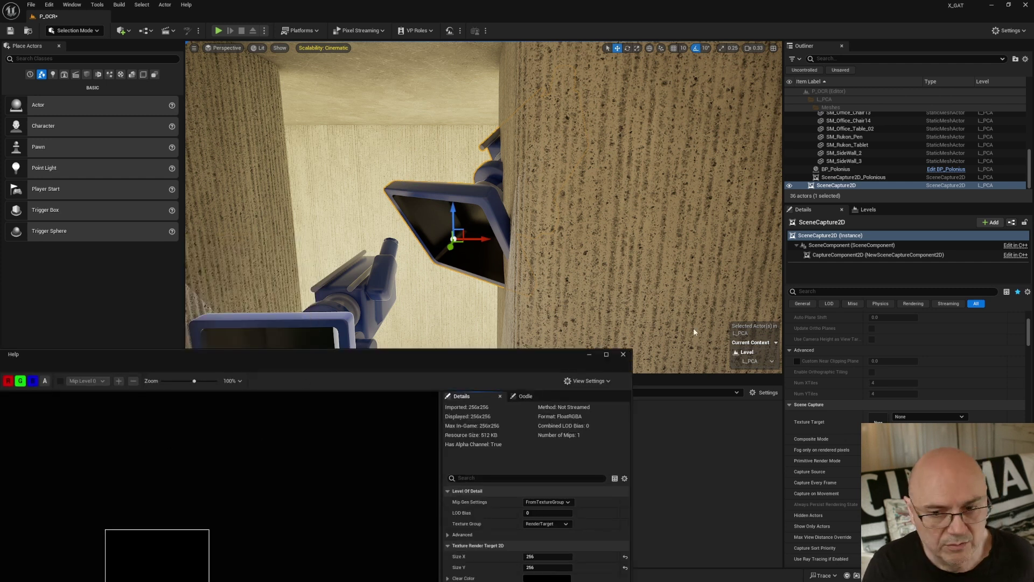
click(623, 354)
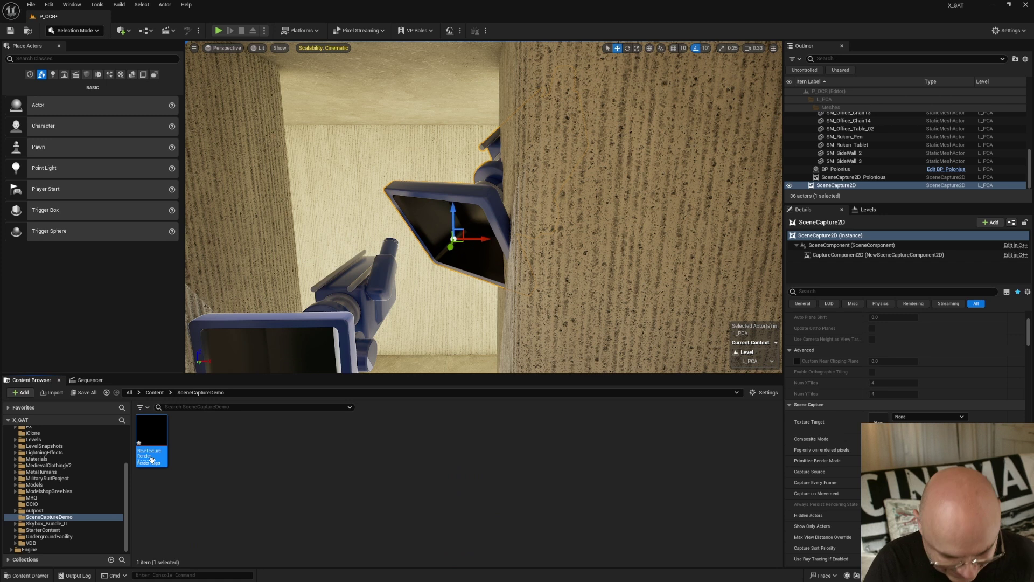
click(151, 453)
text(RT_test)
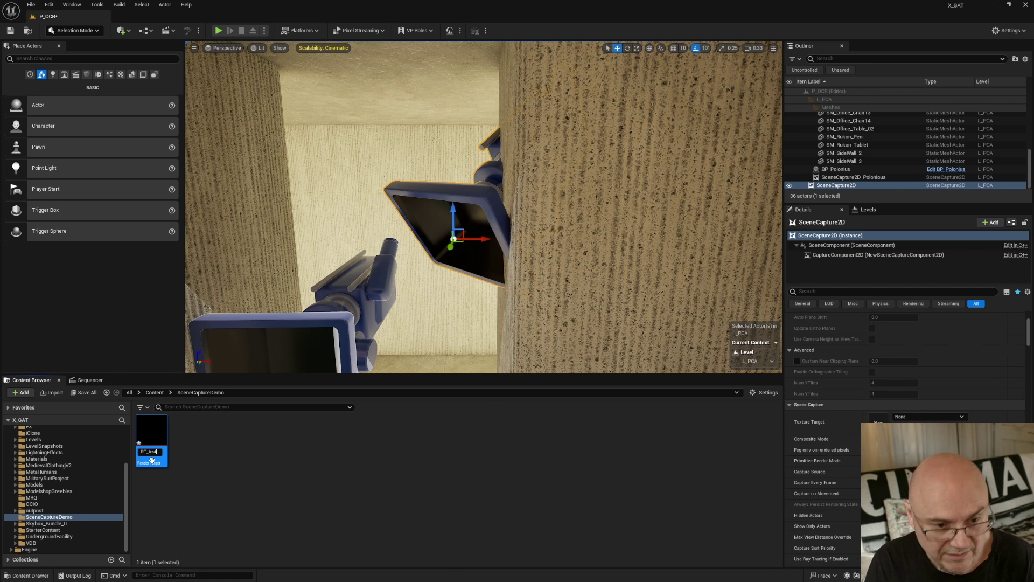
key(Return)
Assign RT_test as the Texture Target of the SceneCapture2D actor
drag(150, 437, 883, 423)
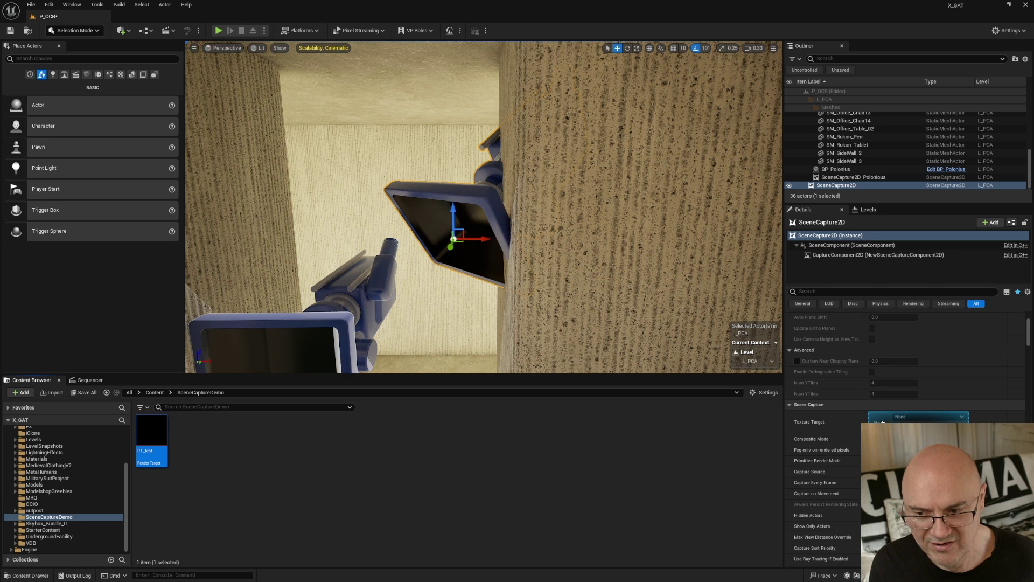
drag(881, 422, 882, 422)
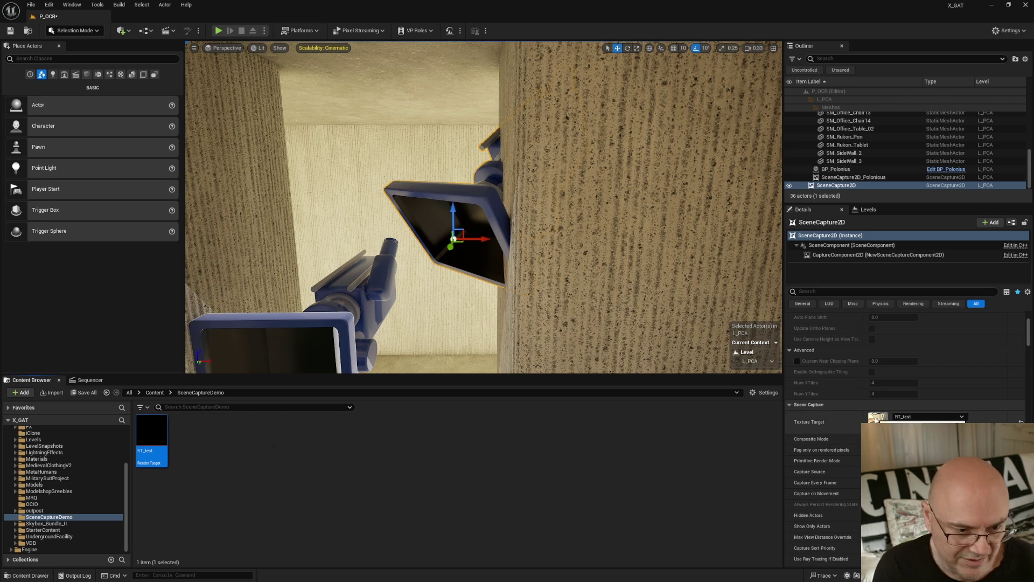
mouse_move(155, 440)
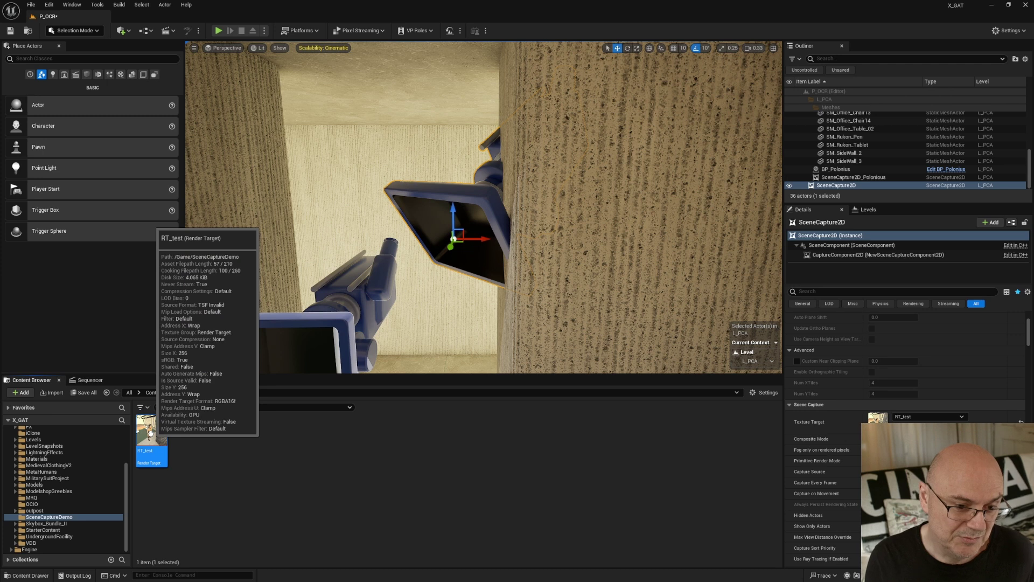
Create a material in the SceneCaptureDemo folder and name it MM_RenderTargetMonitor
right_click(270, 440)
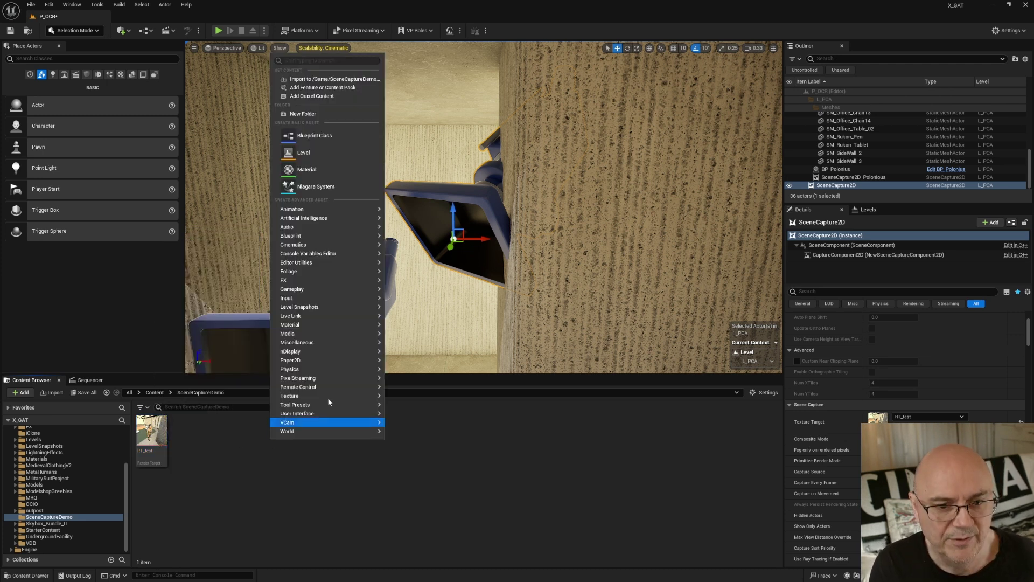
mouse_move(297, 239)
mouse_move(305, 326)
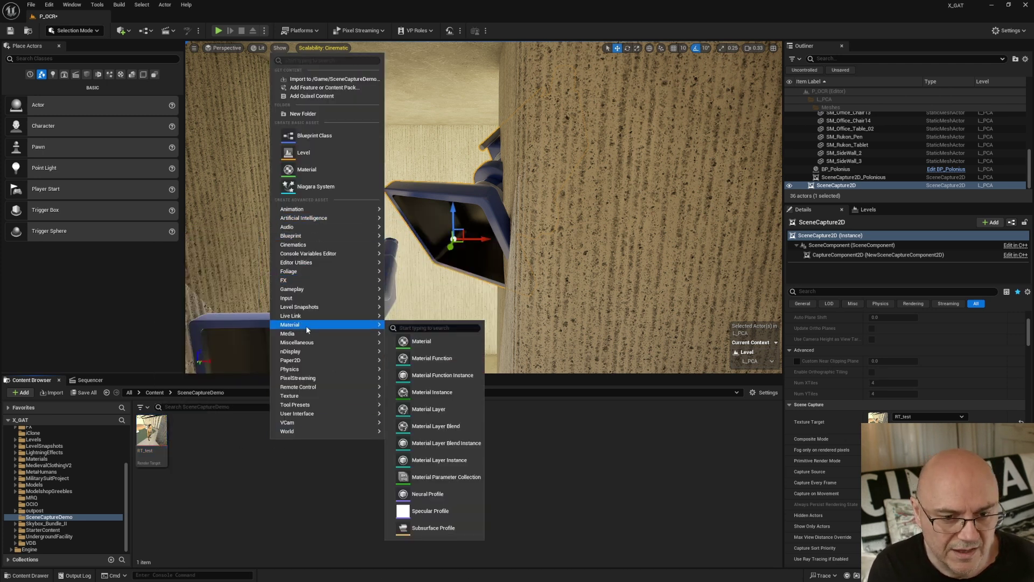
click(420, 341)
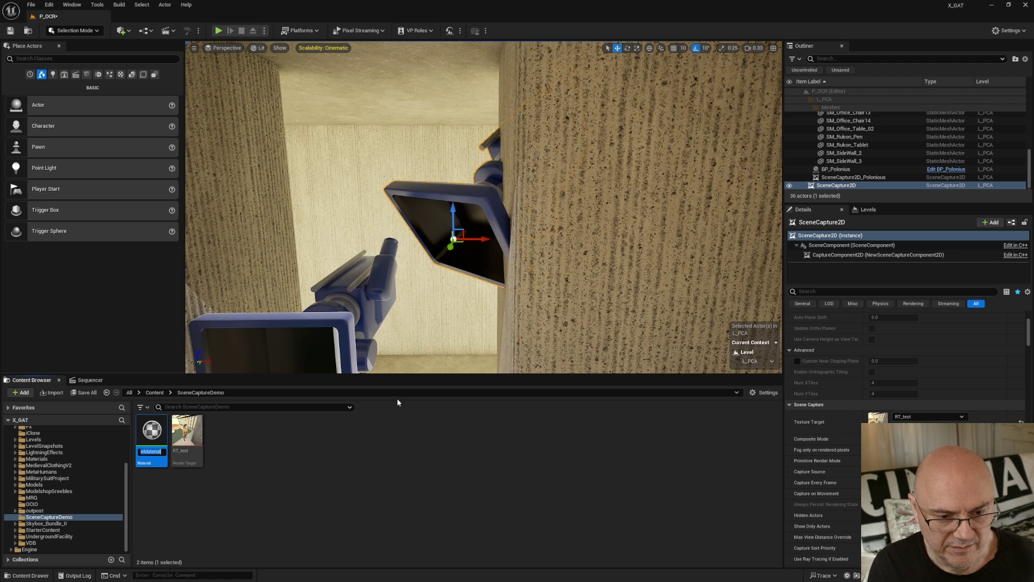
text(MM)
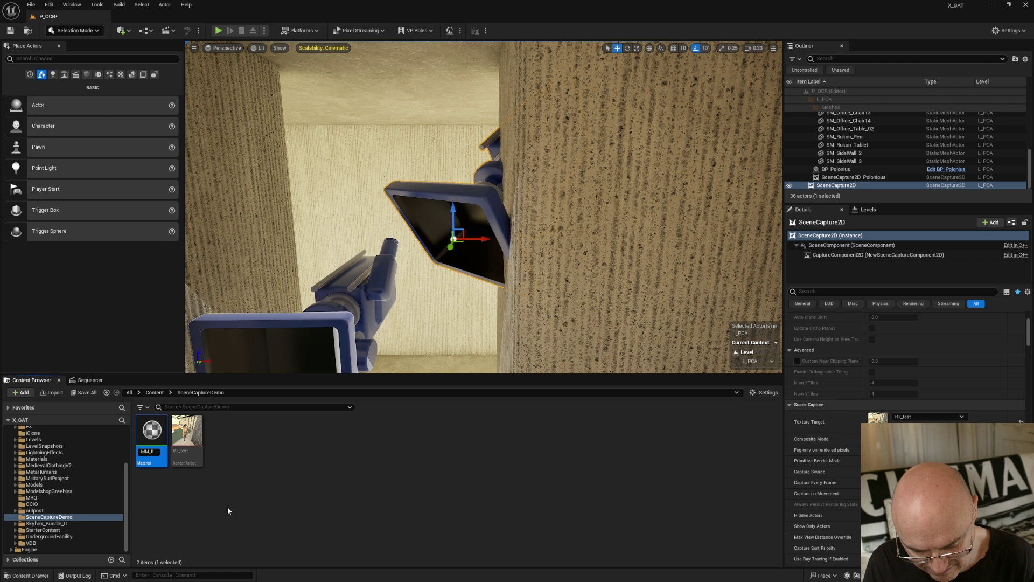
text(_Render)
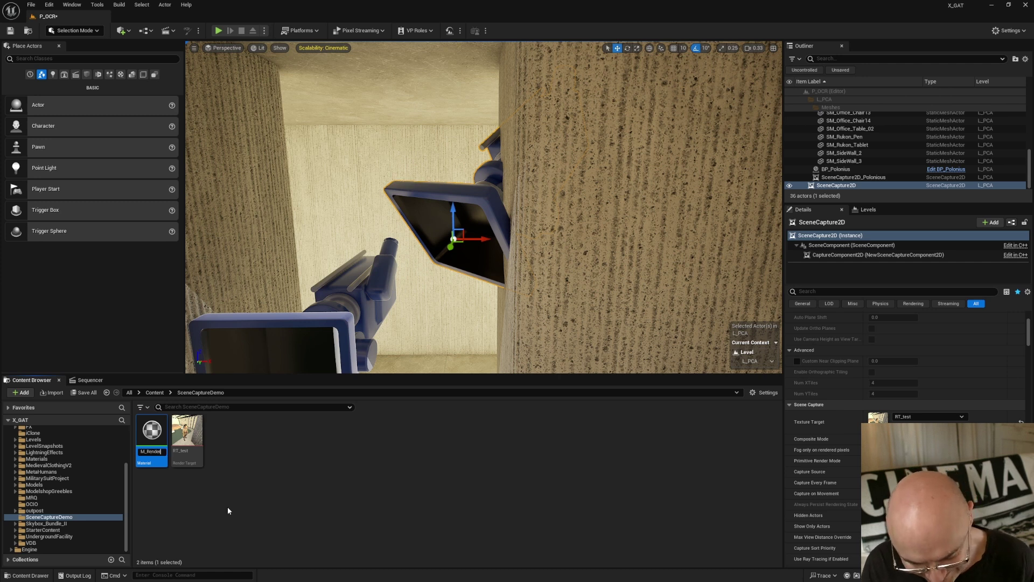
text(Target)
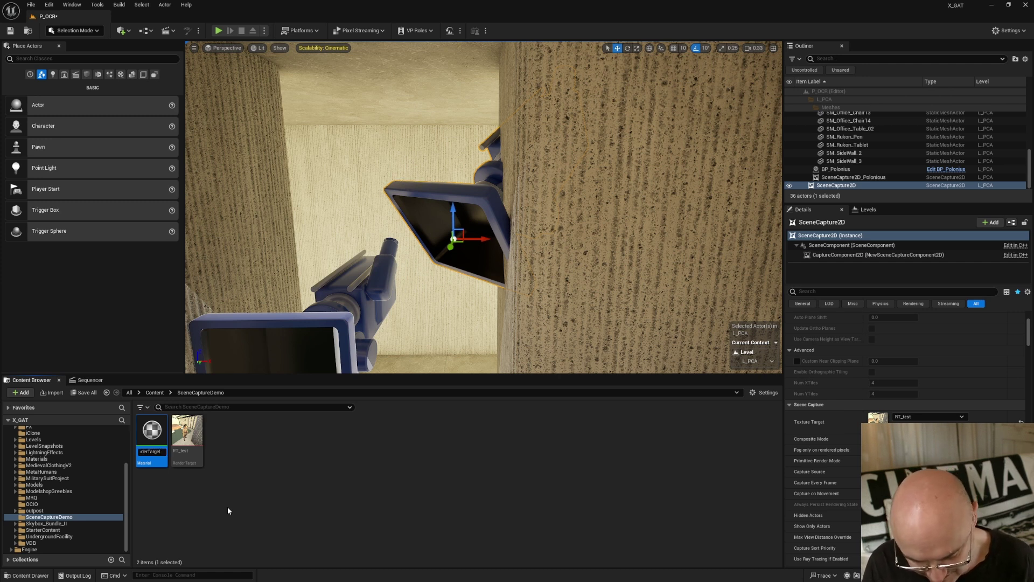
text(Monitor)
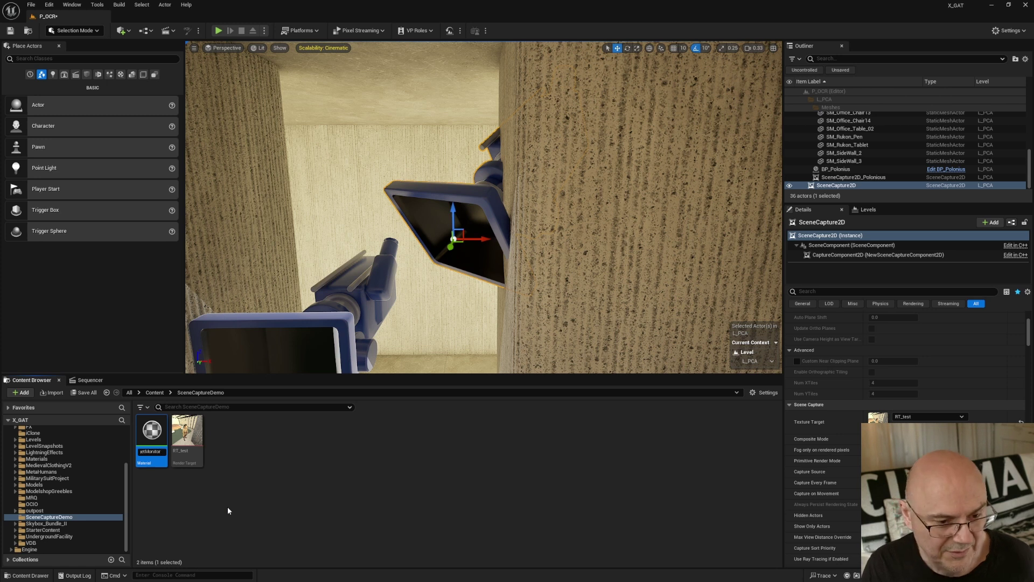
key(Return)
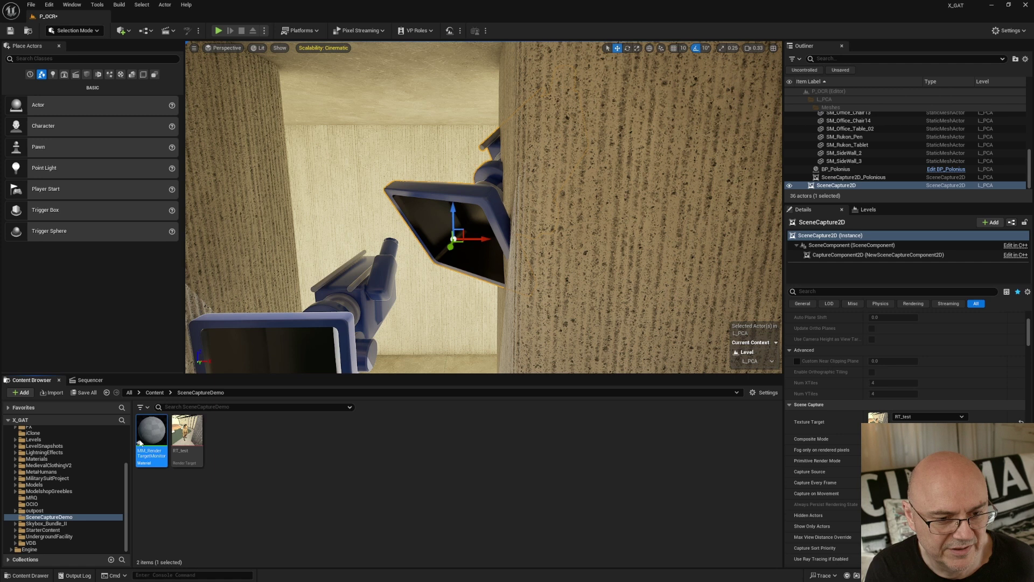
Add RT_test as a Texture Sample in the MM_RenderTargetMonitor graph and connect its RGB output to Emissive Color and Base Color
double_click(149, 427)
drag(233, 359, 691, 93)
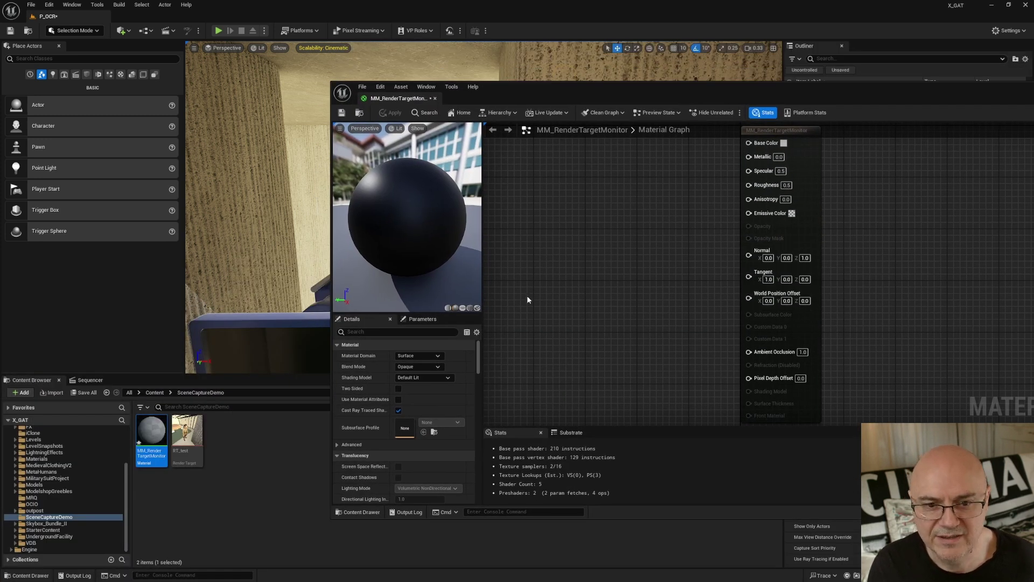
mouse_move(183, 440)
drag(183, 439, 583, 237)
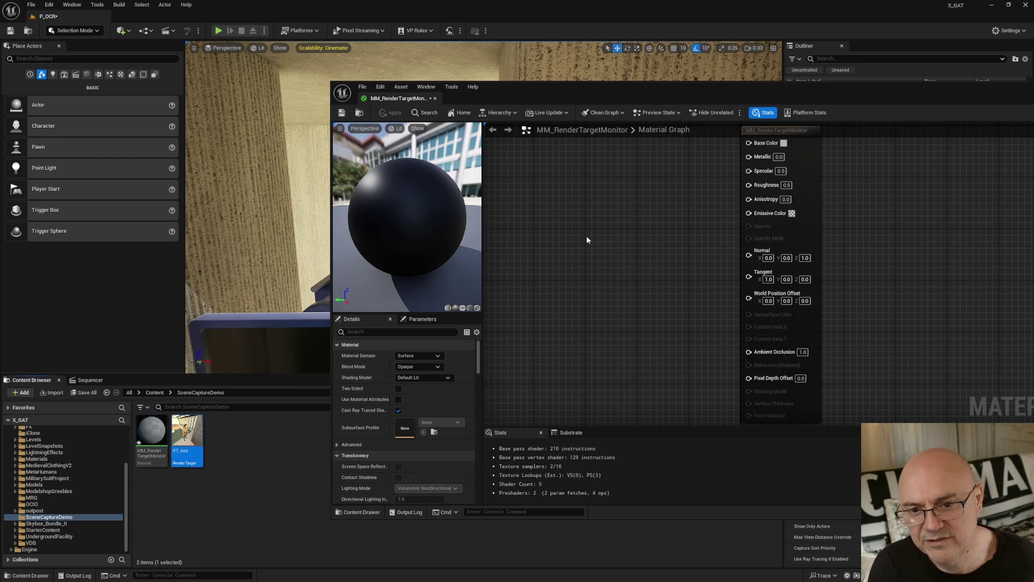
right_drag(699, 232, 683, 288)
drag(625, 300, 734, 271)
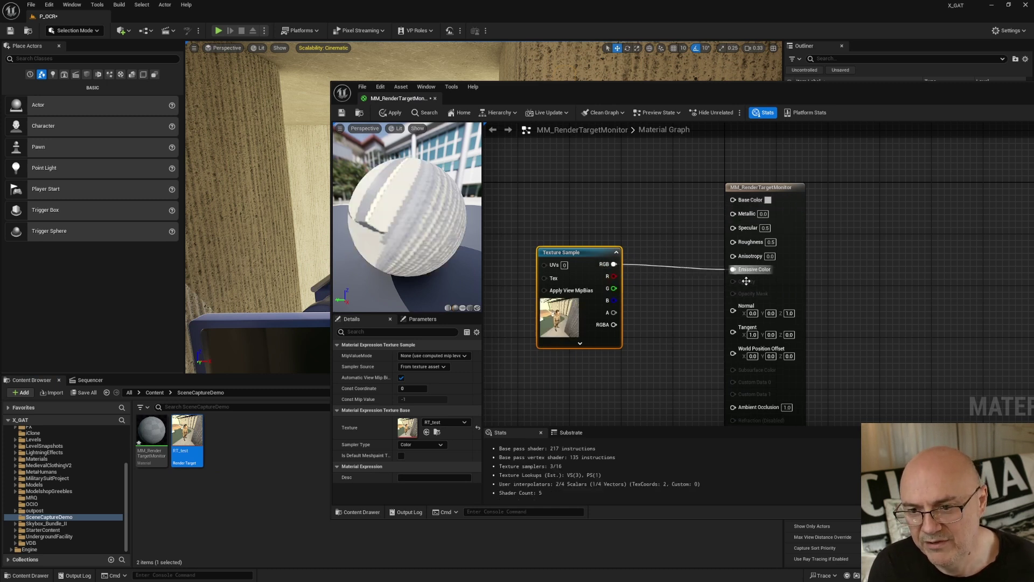
drag(614, 264, 735, 200)
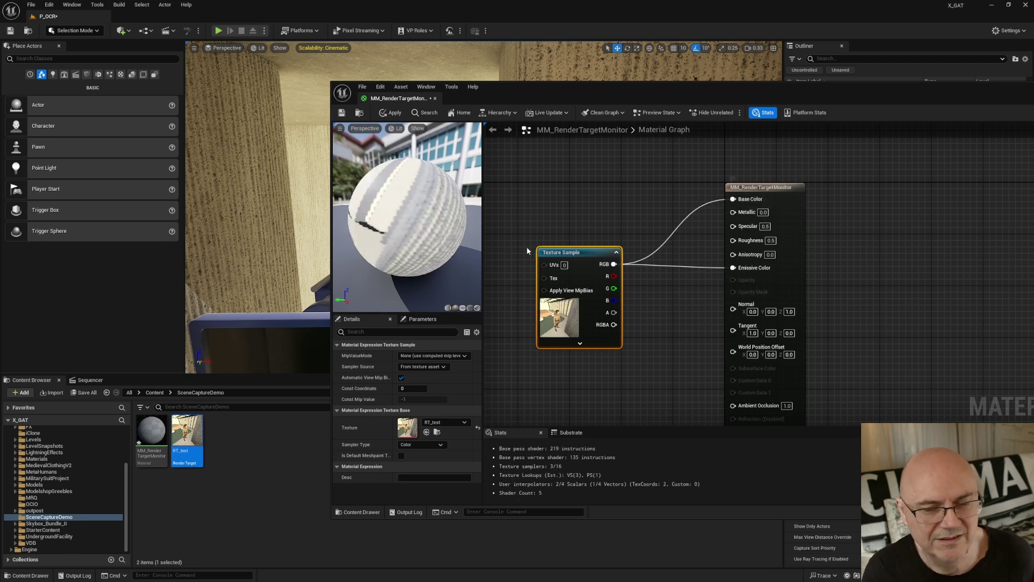
Save the MM_RenderTargetMonitor material and close its editor
click(359, 113)
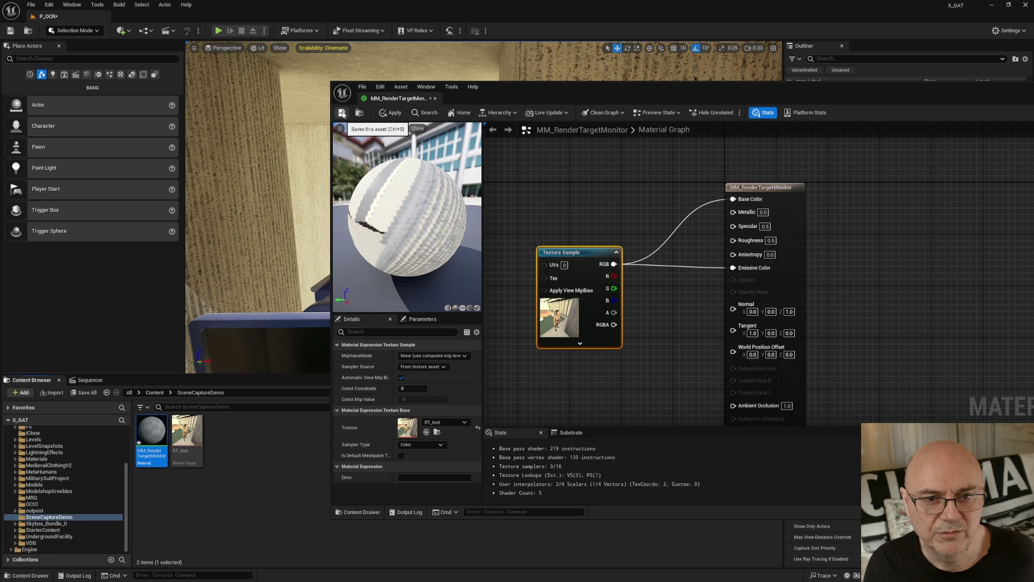
click(341, 114)
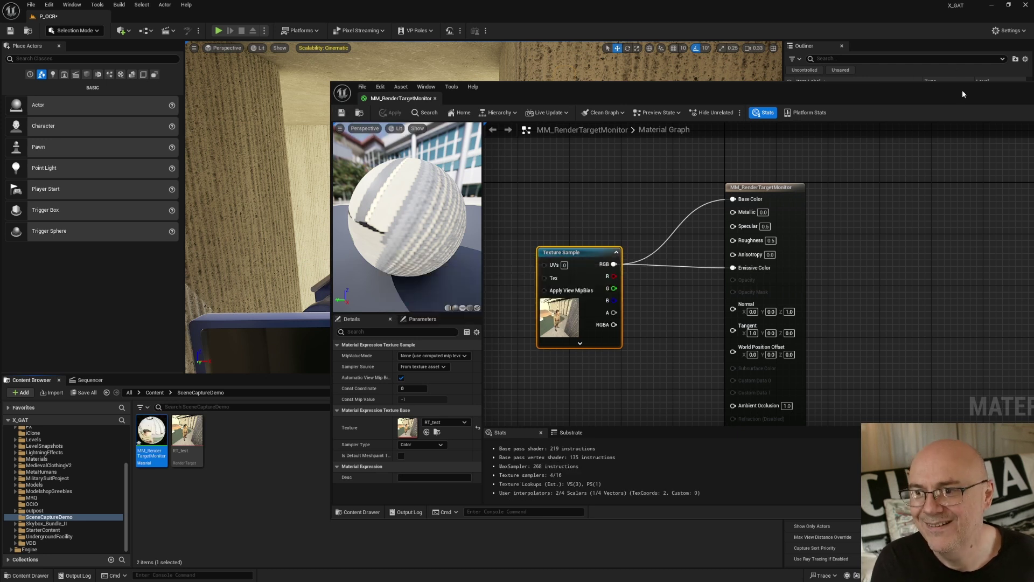
drag(982, 94, 716, 92)
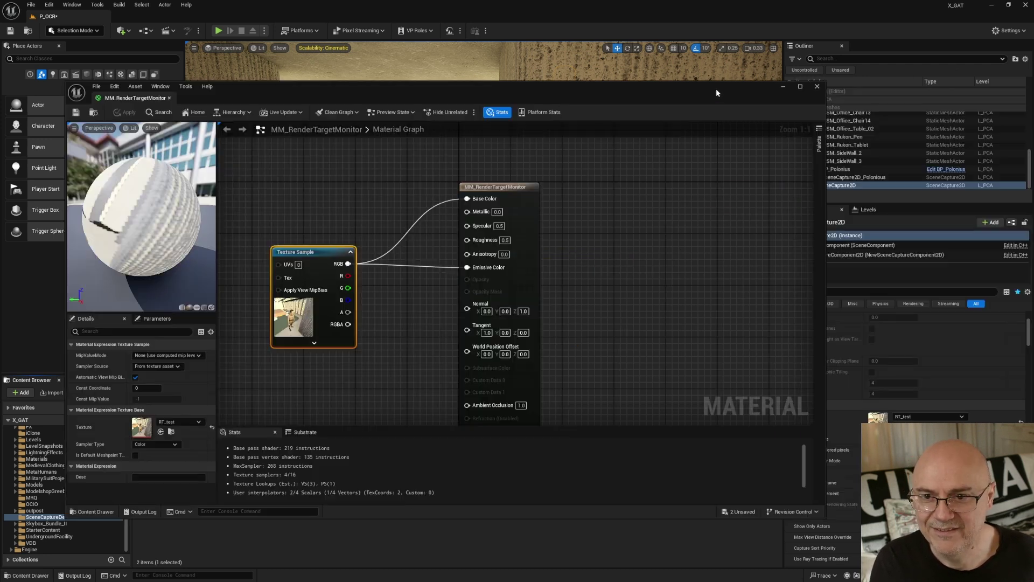
click(816, 87)
Place a Plane shape in the room of the L_PCA set, near the standing character
right_drag(618, 157, 618, 157)
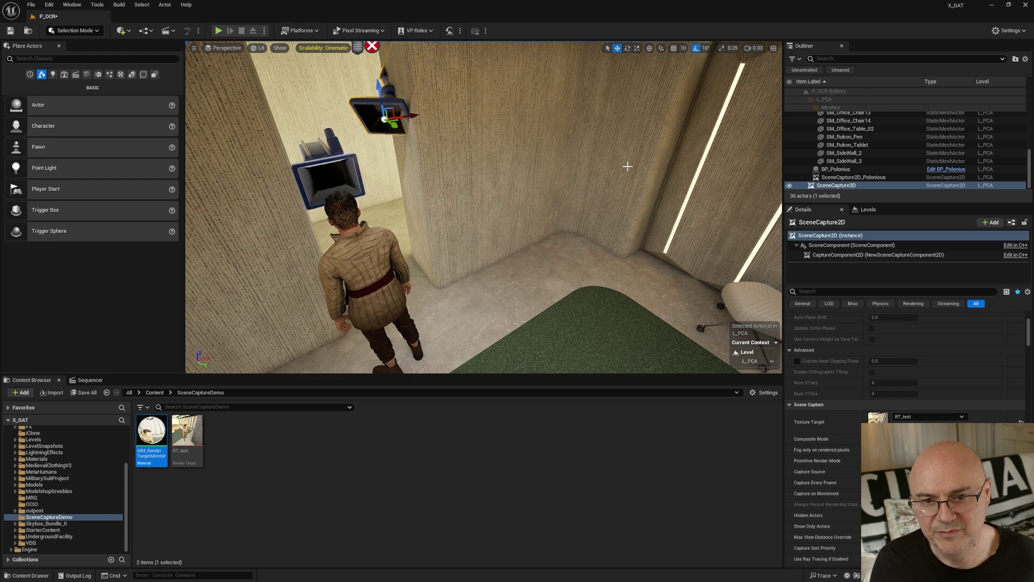
right_drag(572, 288, 572, 288)
right_drag(453, 248, 453, 248)
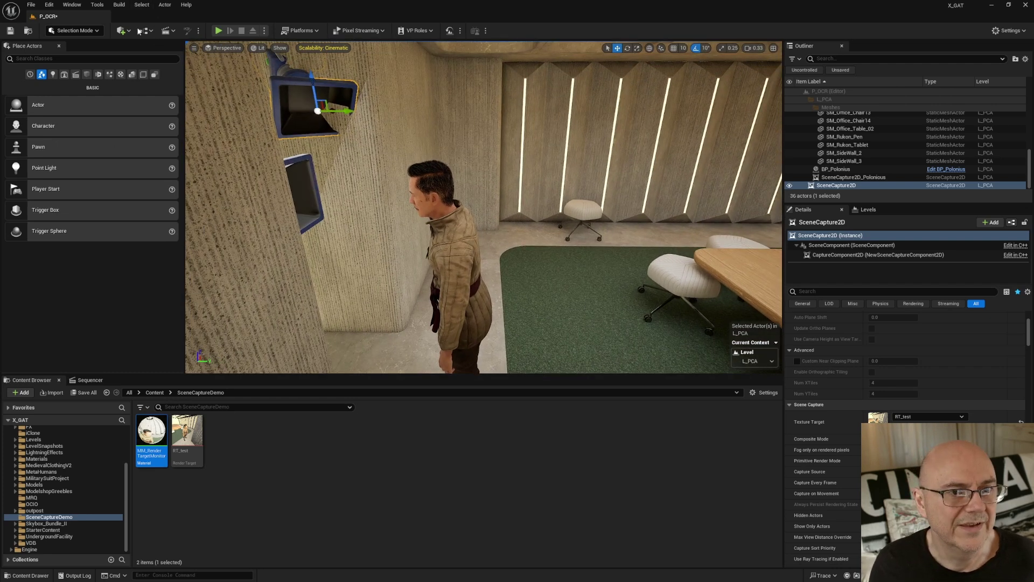
click(122, 31)
mouse_move(139, 106)
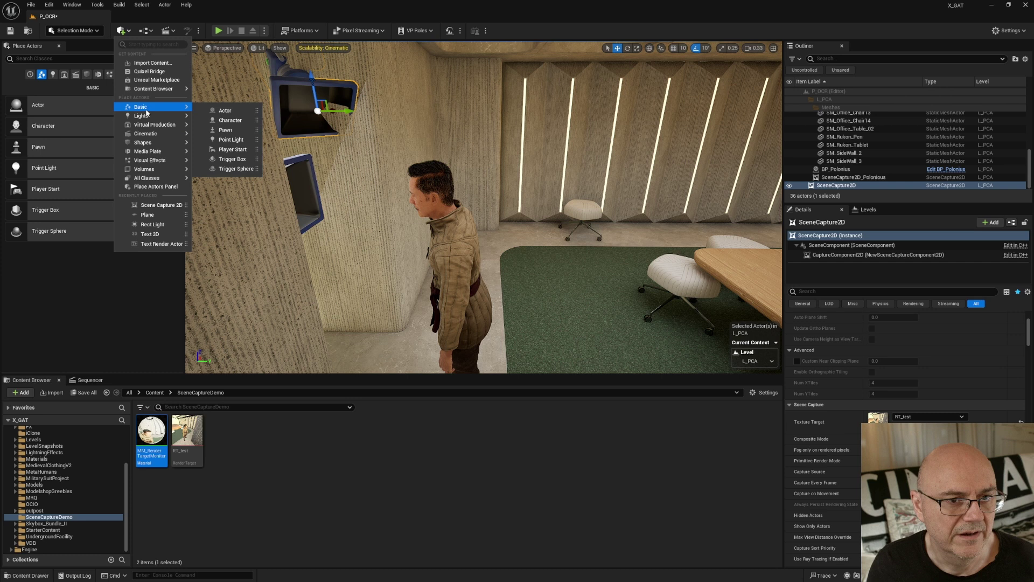
mouse_move(148, 142)
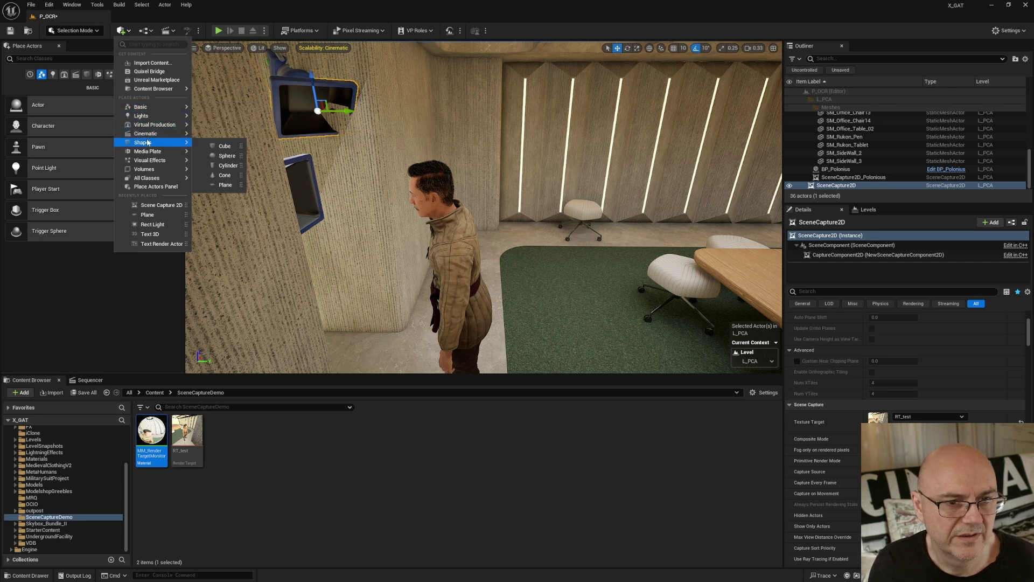
click(229, 184)
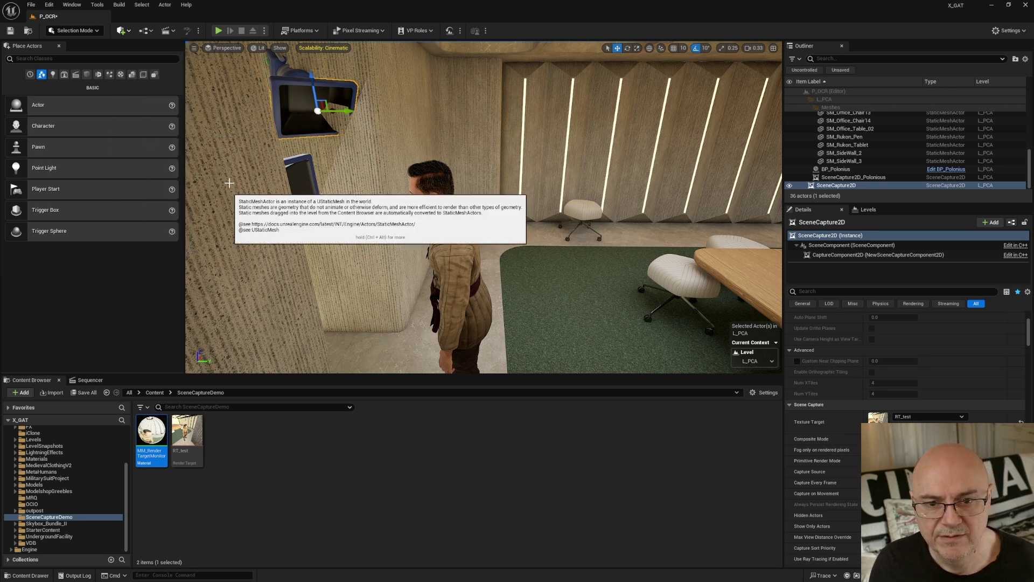
click(485, 203)
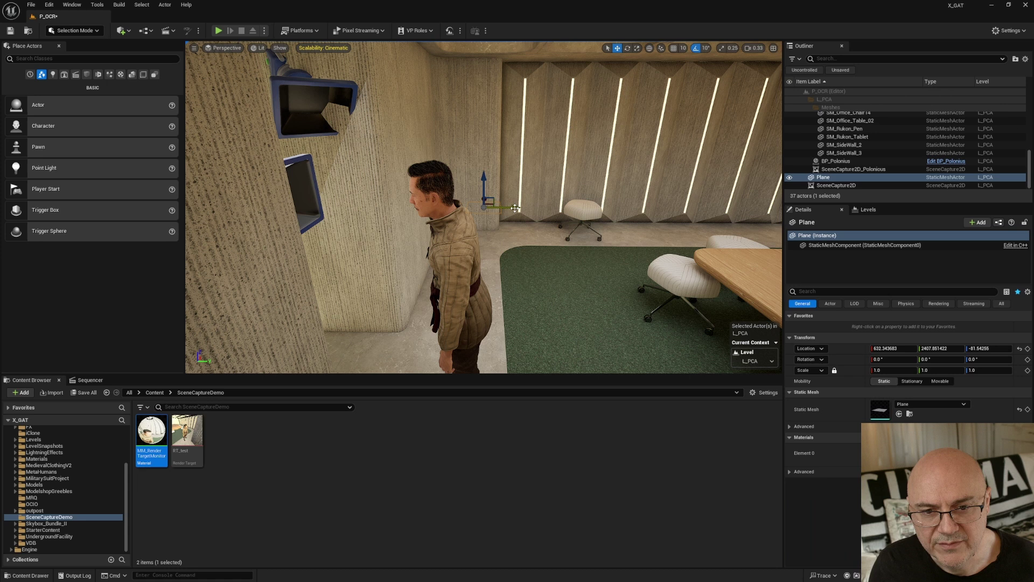
Try to move the plane along its axes into the open space beside the character
drag(515, 208, 689, 323)
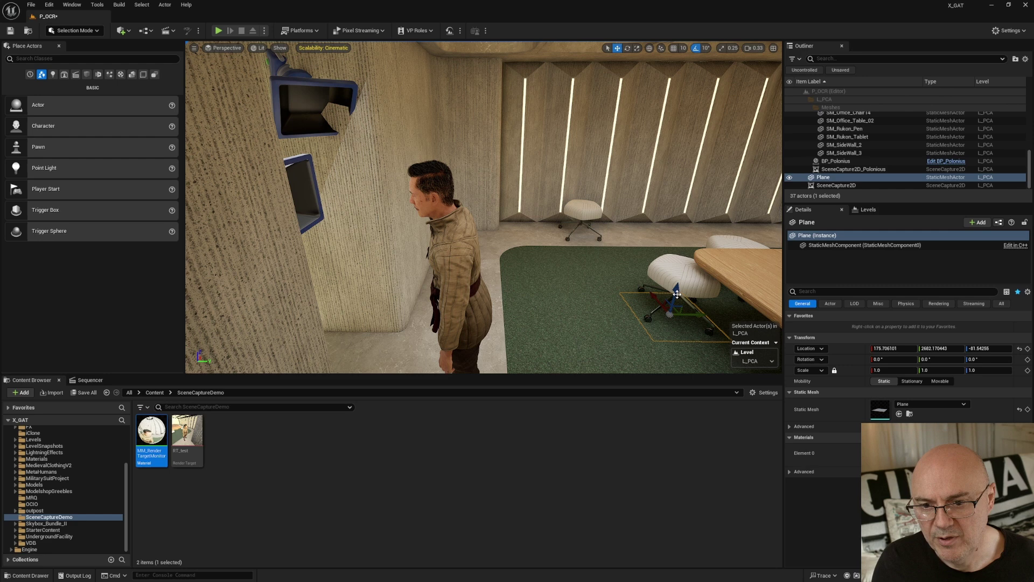
drag(676, 288, 540, 218)
right_drag(512, 233, 537, 236)
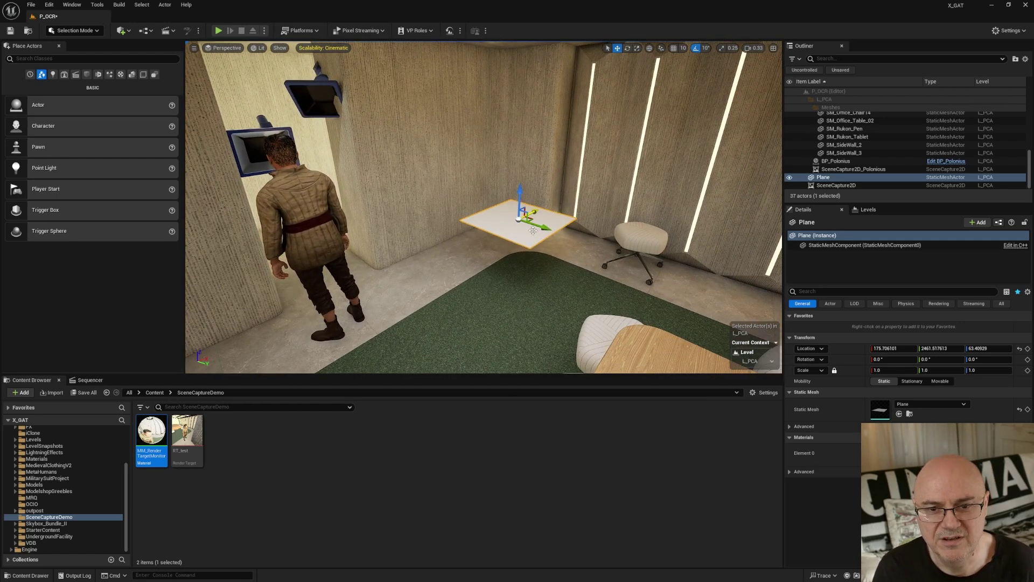
drag(543, 229, 354, 462)
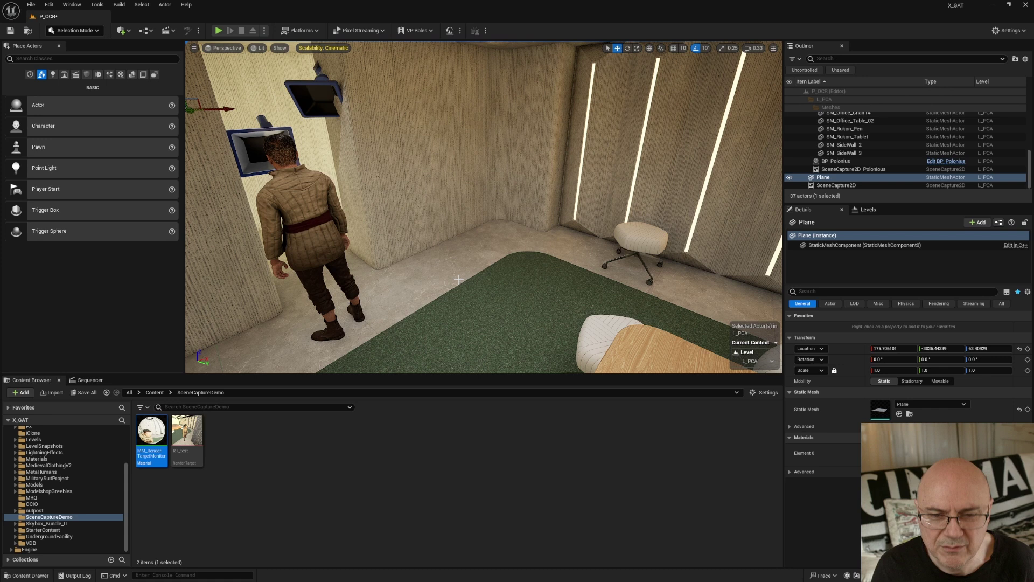
Snap the plane to the current view and move it into the air in front of the slatted wall, at about 11, 2492, 197
right_click(827, 179)
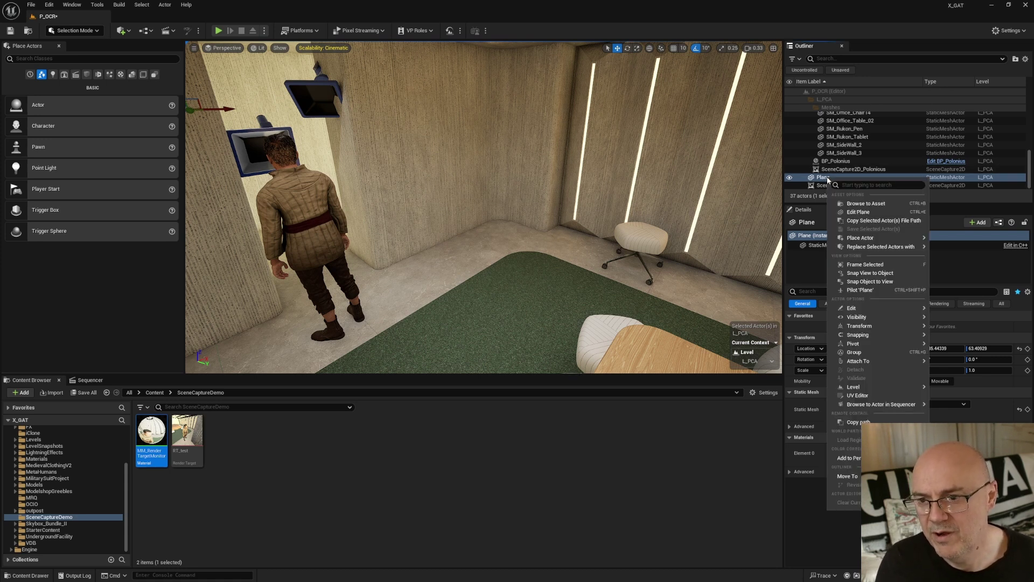
click(868, 283)
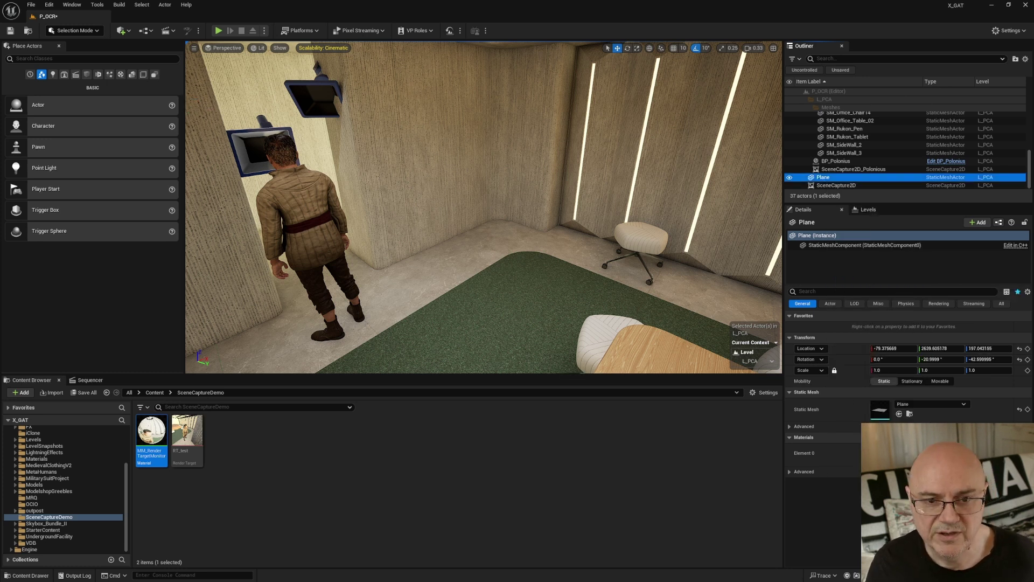
key(s)
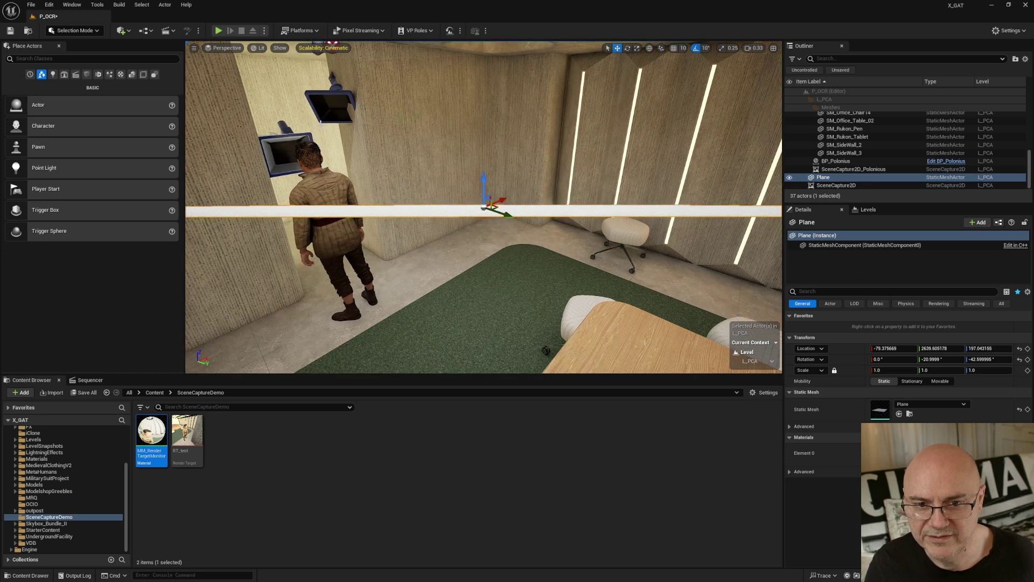
drag(487, 220, 521, 167)
right_drag(522, 167, 453, 215)
right_drag(490, 186, 580, 130)
drag(707, 125, 496, 149)
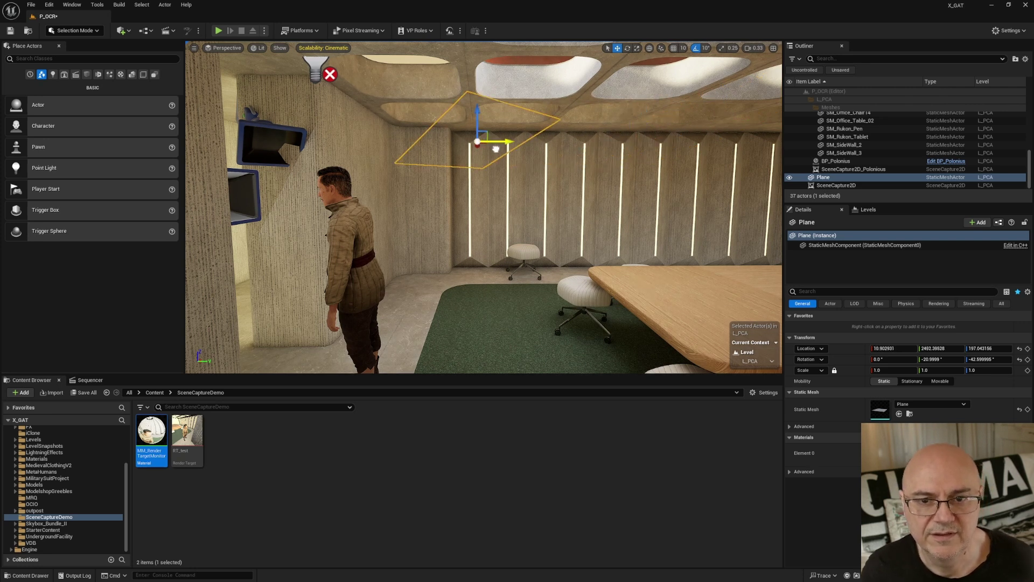
Reset the plane's rotation and rotate it 90° about Y so it stands upright facing the view
click(627, 48)
drag(477, 144, 772, 247)
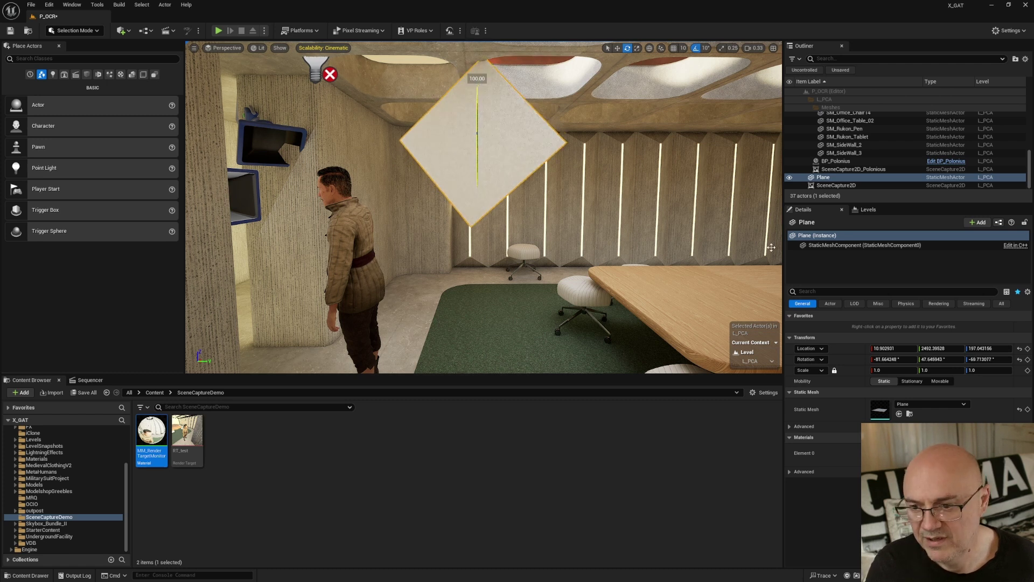
click(1019, 359)
drag(479, 144, 478, 184)
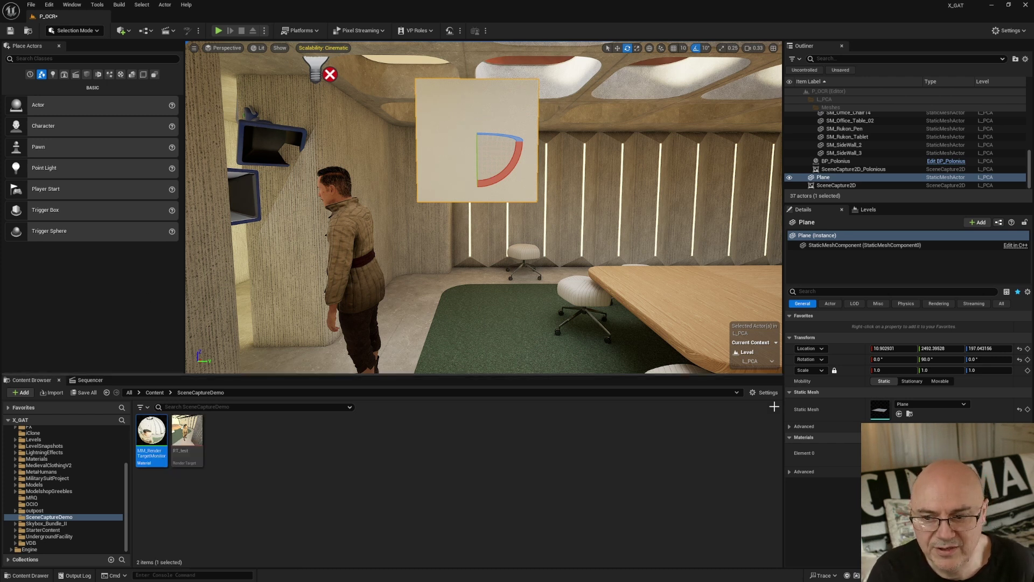
Apply MM_RenderTargetMonitor to the plane and rotate it to 90°, 0°, 90° so the captured image is upright
drag(151, 431, 447, 123)
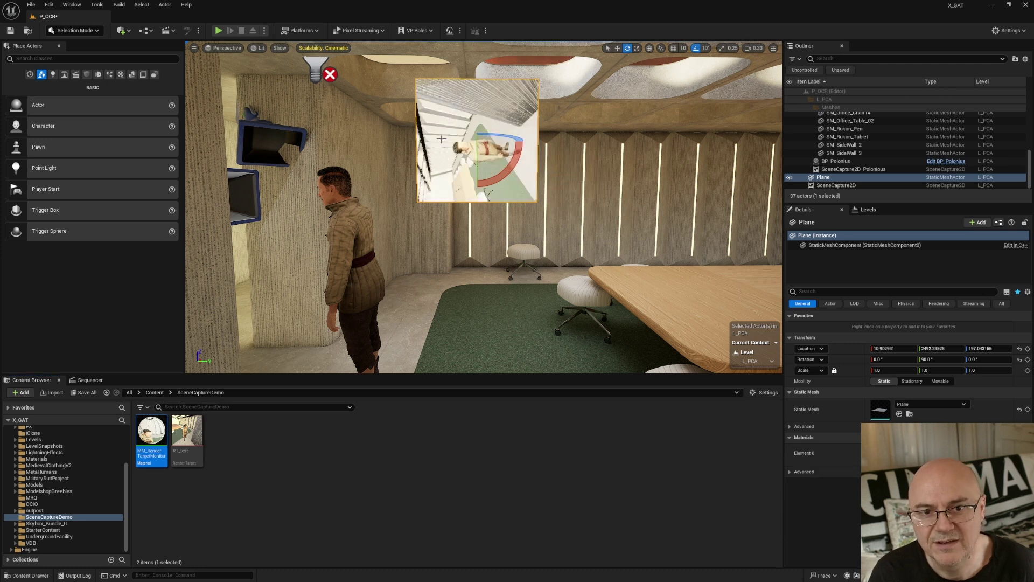
drag(507, 175, 565, 173)
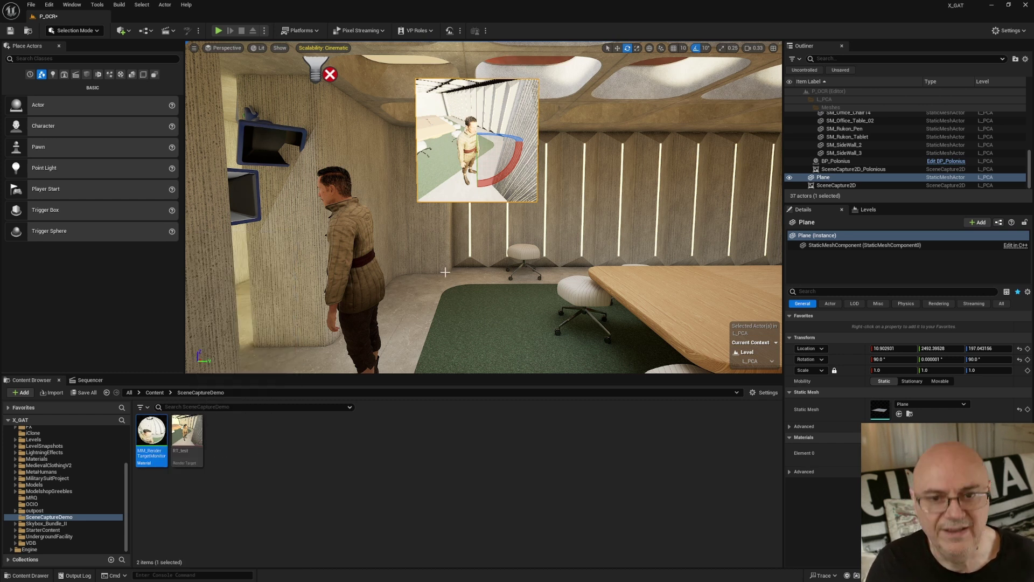
Scrub the sequence to about frame 717 and compare the character's animation with the live feed on the plane
right_drag(483, 207, 439, 186)
click(82, 381)
drag(292, 408, 313, 416)
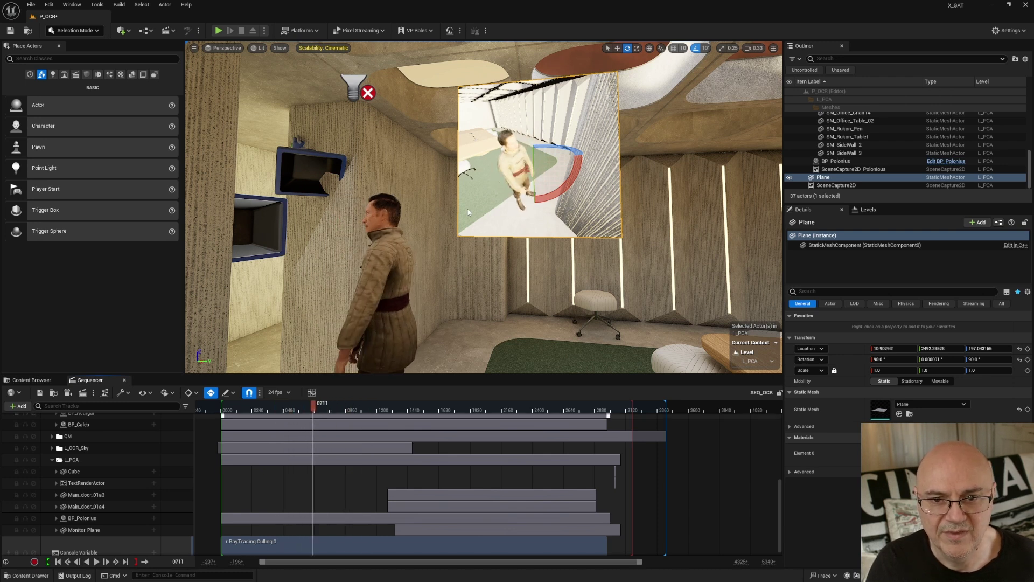
mouse_move(411, 235)
right_down()
mouse_move(401, 271)
mouse_move(418, 195)
mouse_move(401, 229)
mouse_move(424, 220)
right_up()
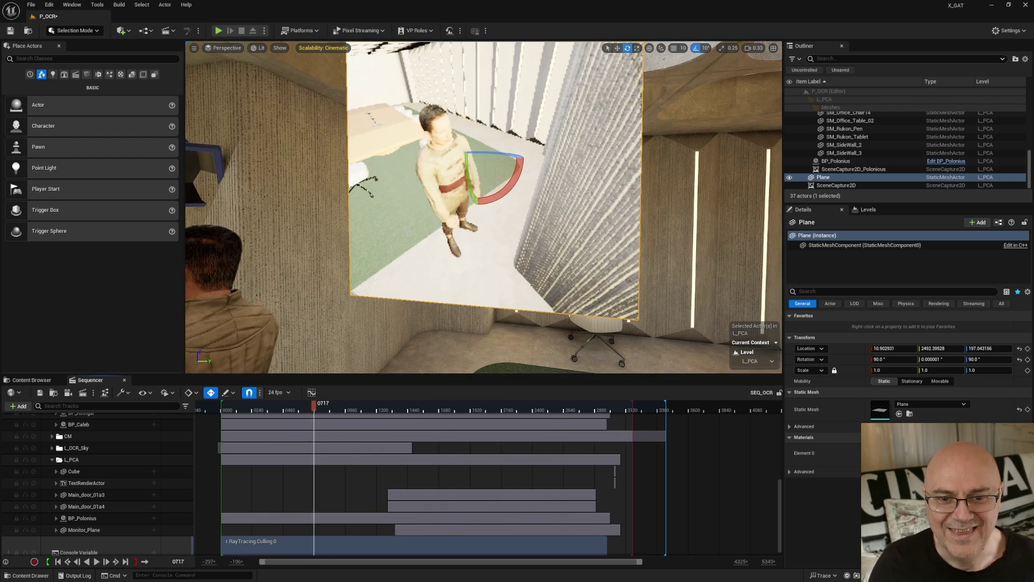
right_drag(473, 203, 465, 219)
key(s)
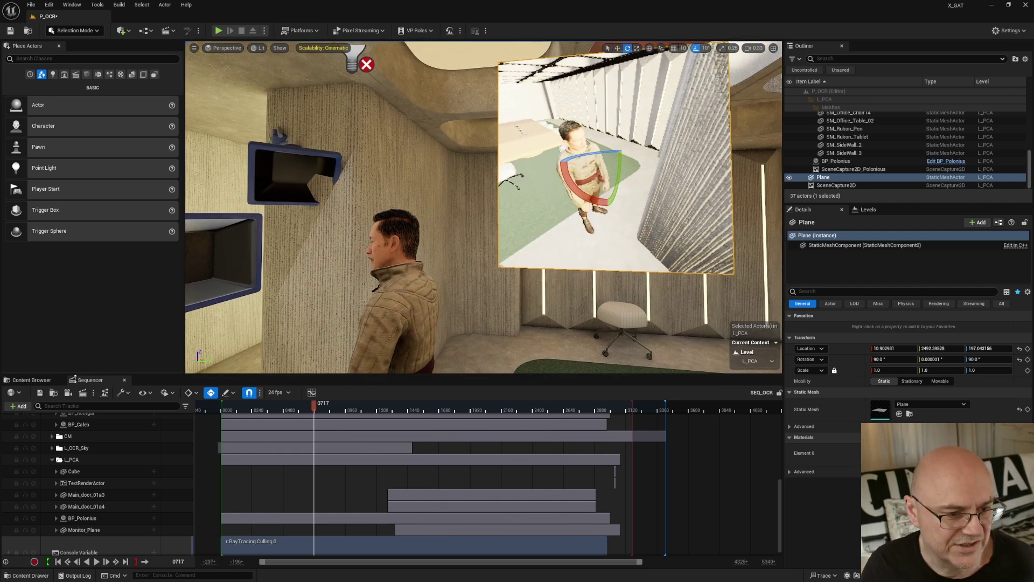
Open the RT_test render target from the SceneCaptureDemo folder and place its editor so the plane's upper part stays visible
click(32, 379)
click(452, 473)
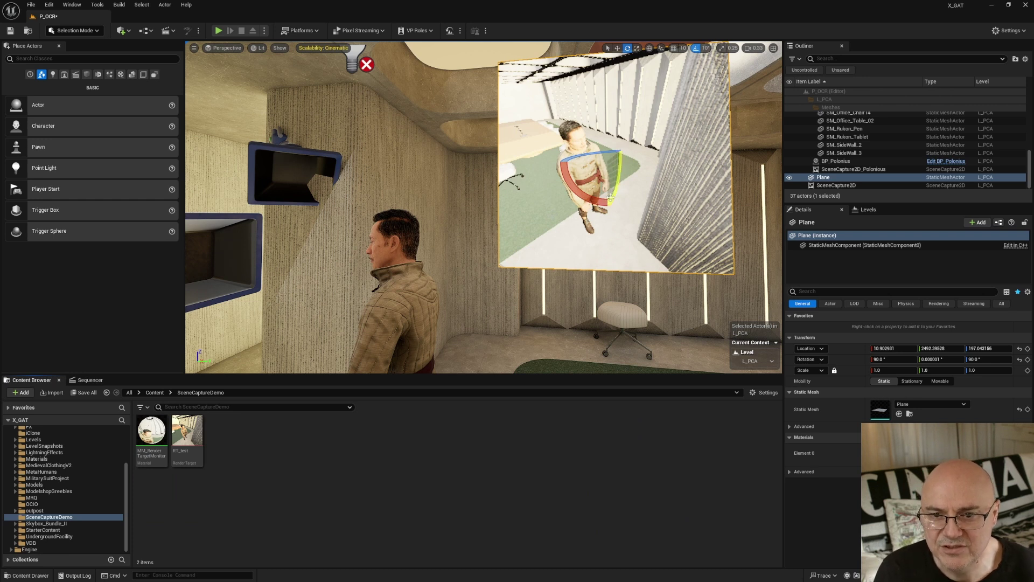
mouse_move(187, 438)
double_click(184, 435)
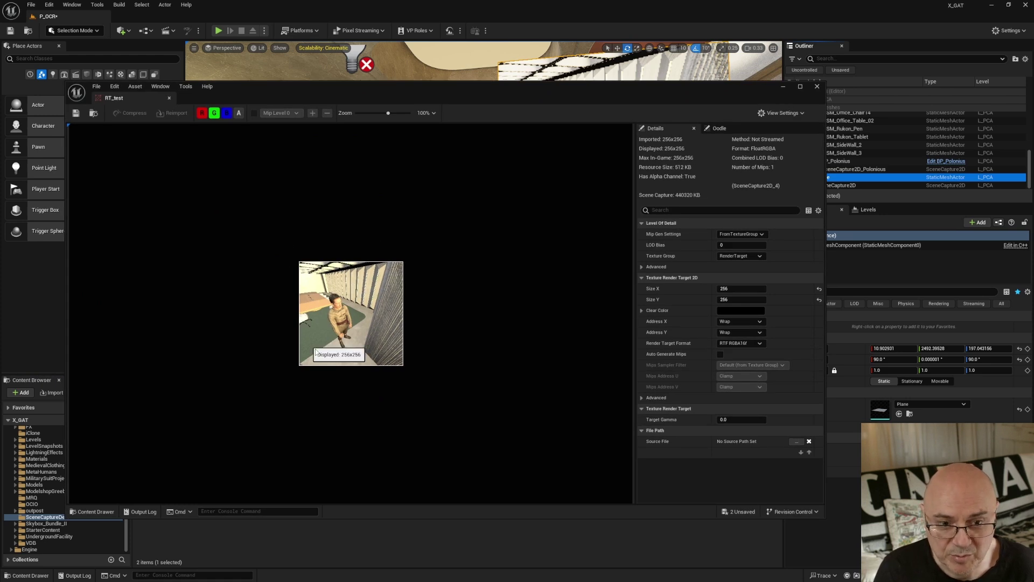
drag(510, 94, 676, 269)
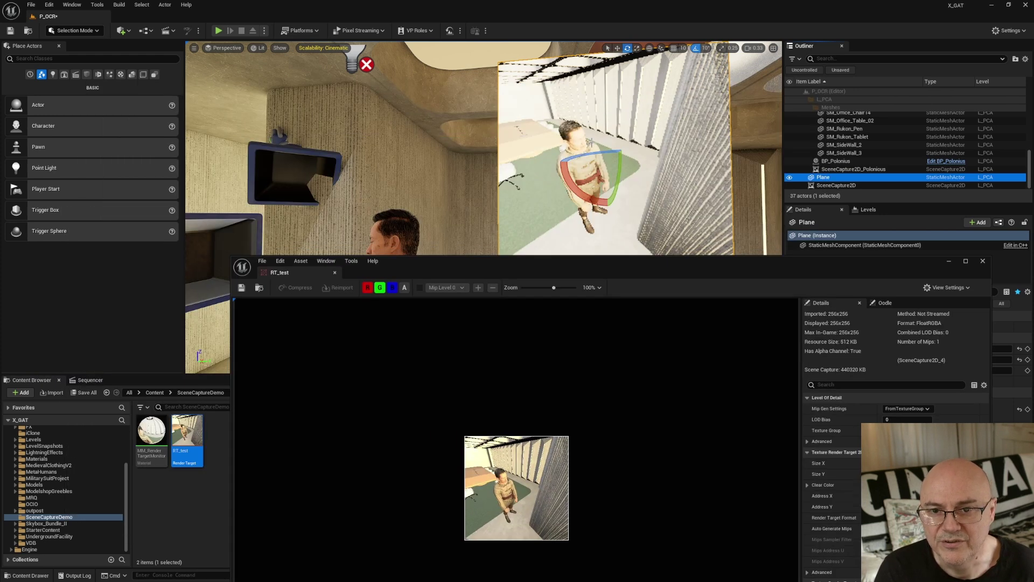
drag(613, 269, 469, 173)
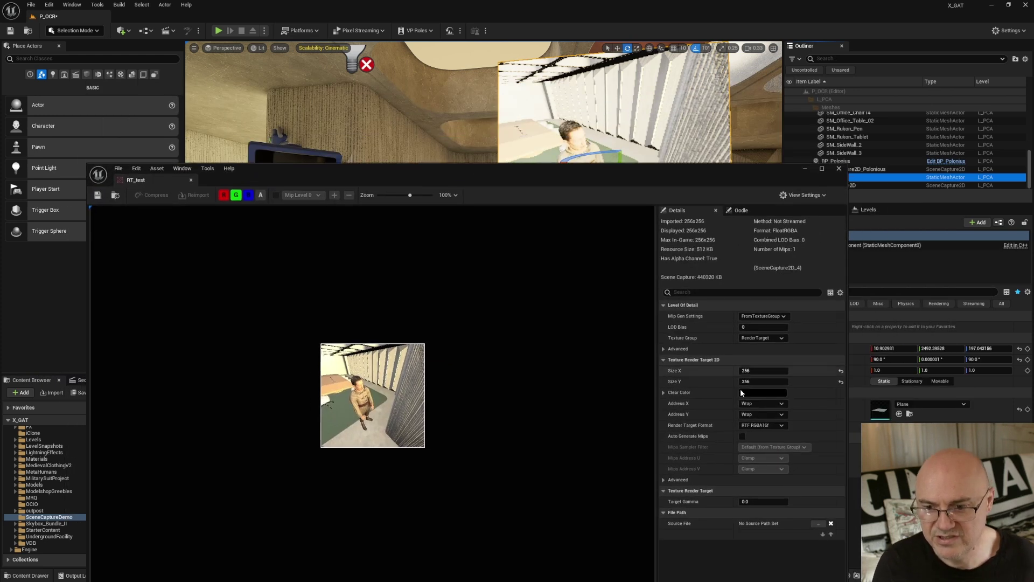
Set RT_test's Size X to 1920 and Size Y to 1080, save the render target and close its editor
click(770, 370)
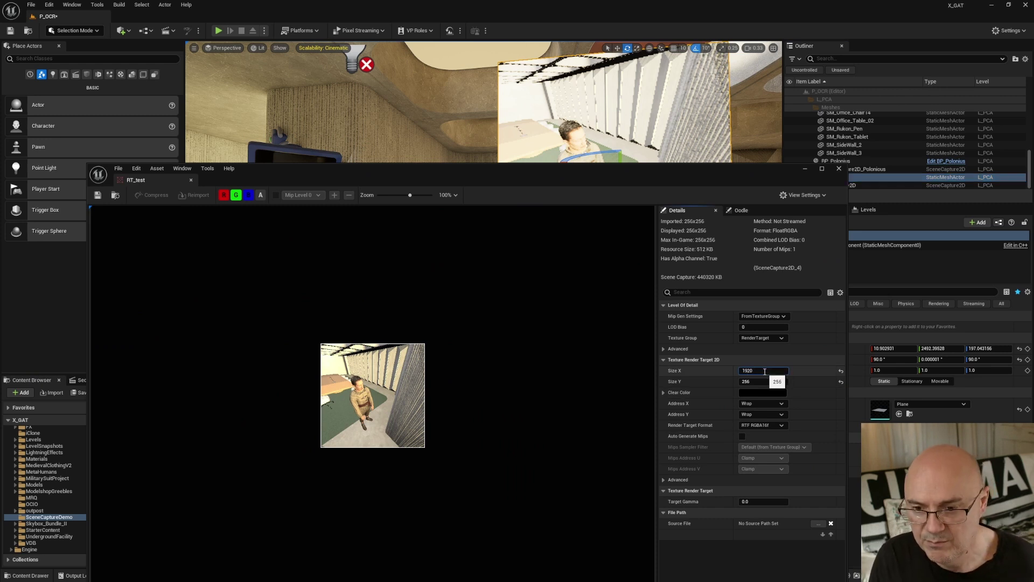
click(760, 385)
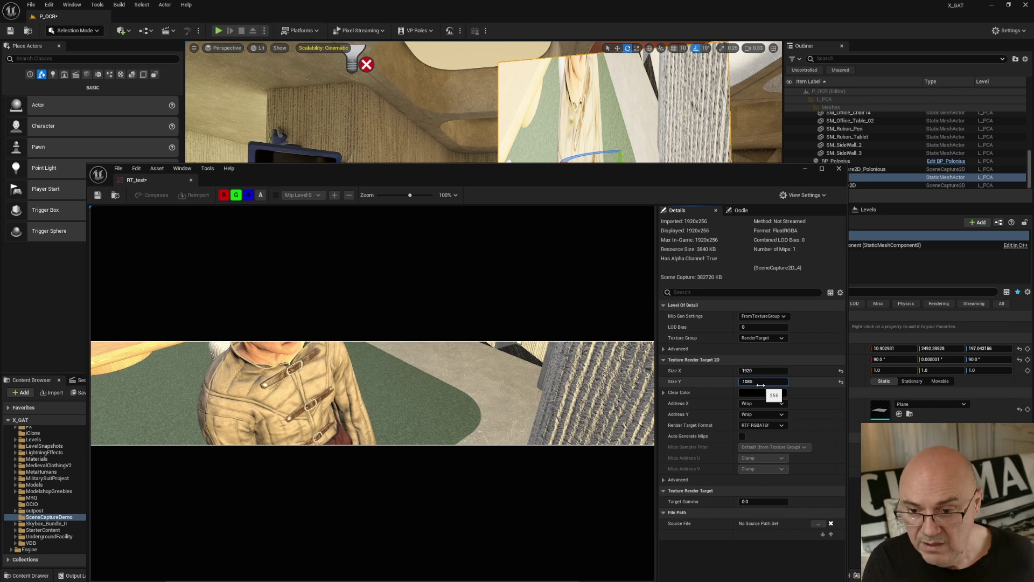
text(1080)
key(Return)
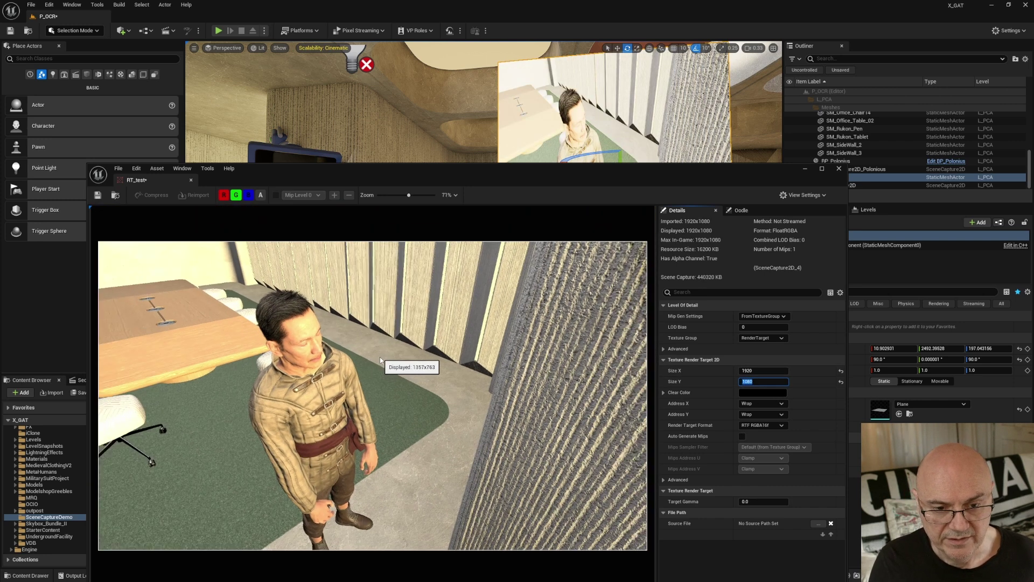
scroll(380, 361, down, 2)
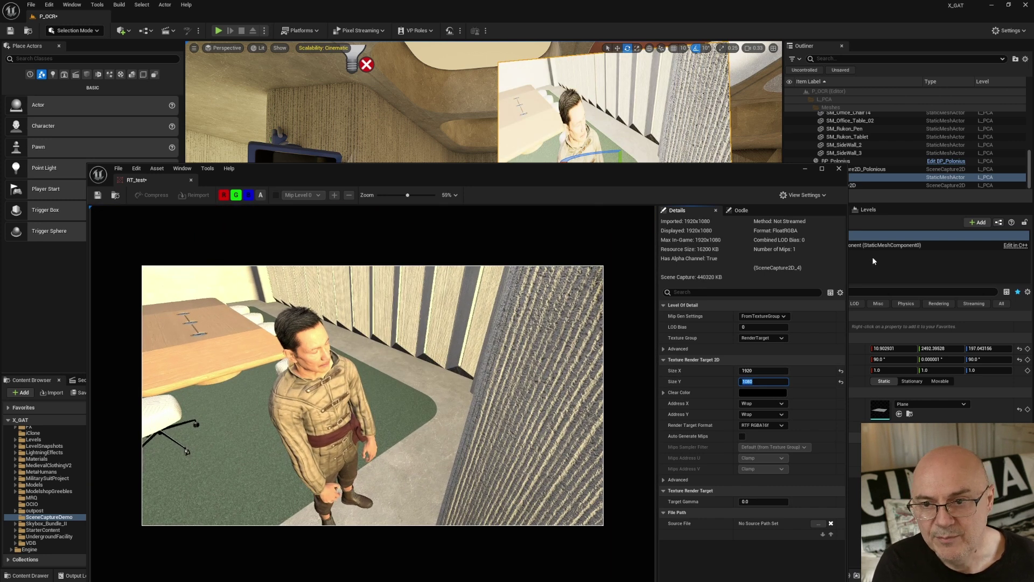
click(98, 196)
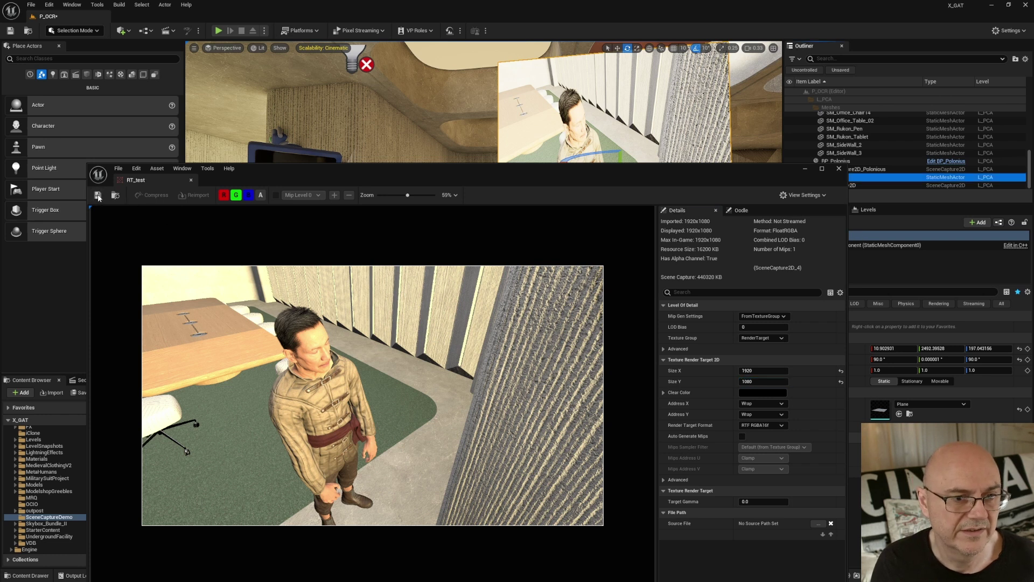
click(839, 169)
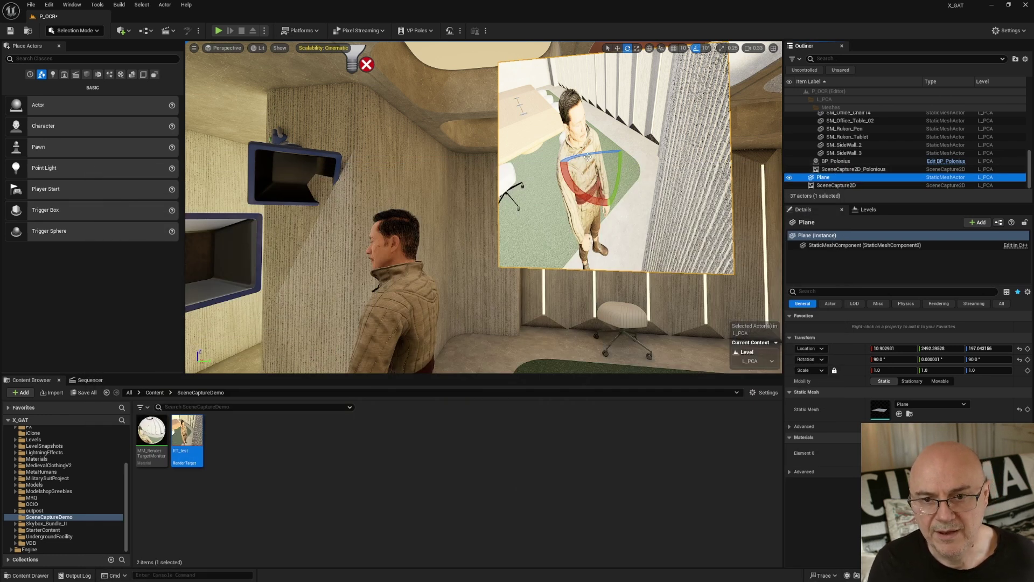
Unlock the plane's scale ratio and set its scale to 1.92 on X and 1.08 on Y
drag(588, 156, 619, 243)
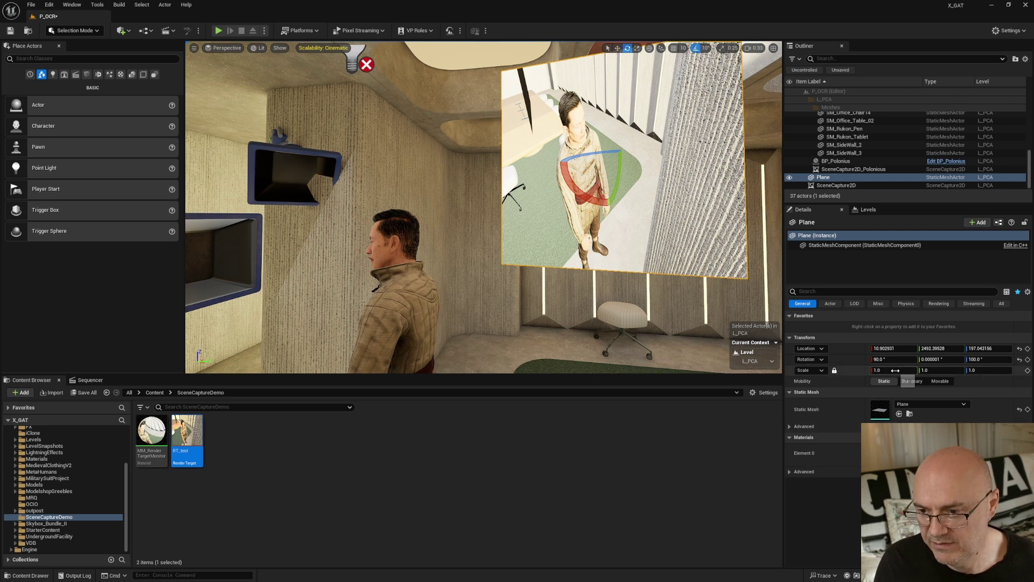
click(834, 370)
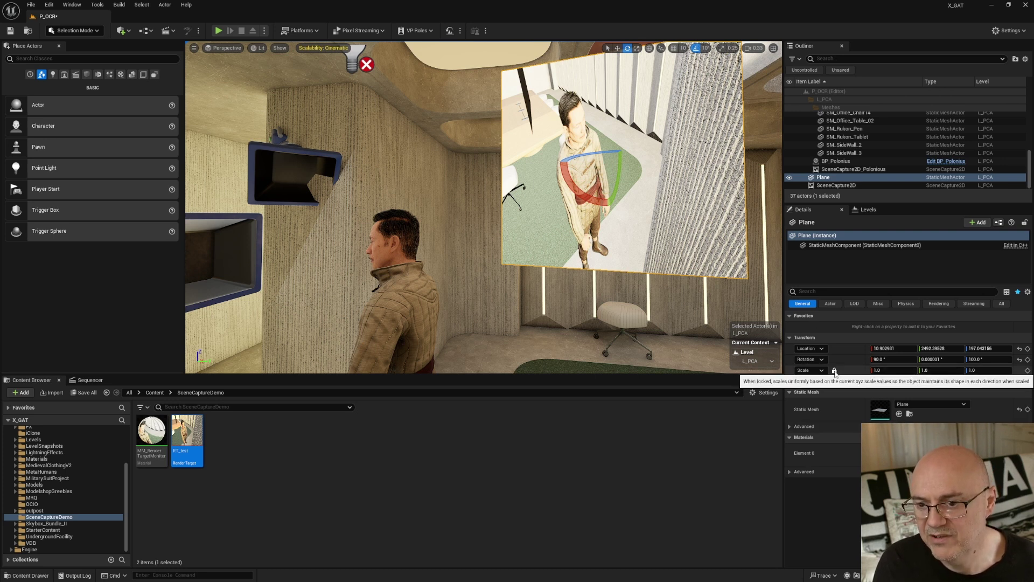
click(890, 370)
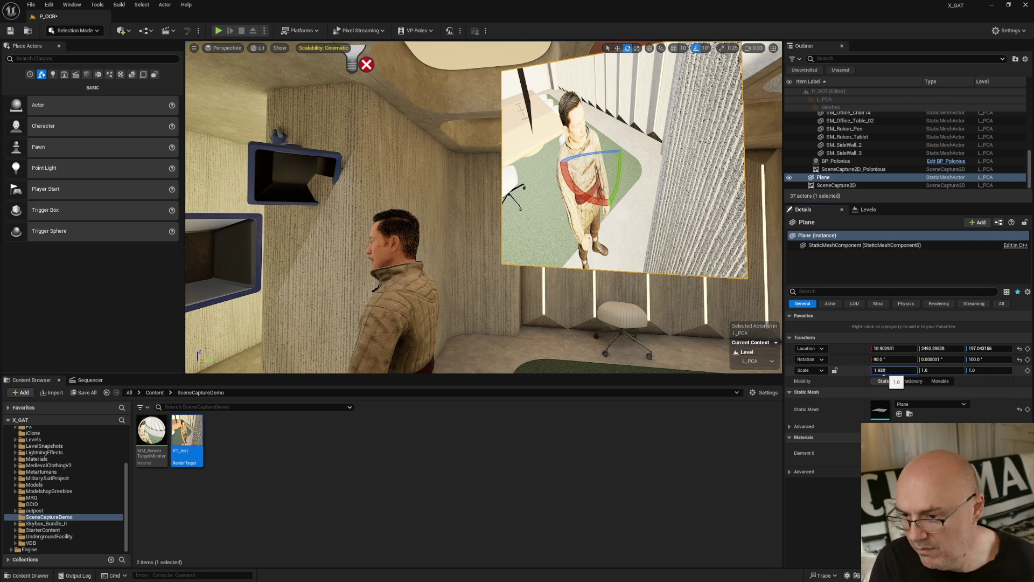
click(933, 370)
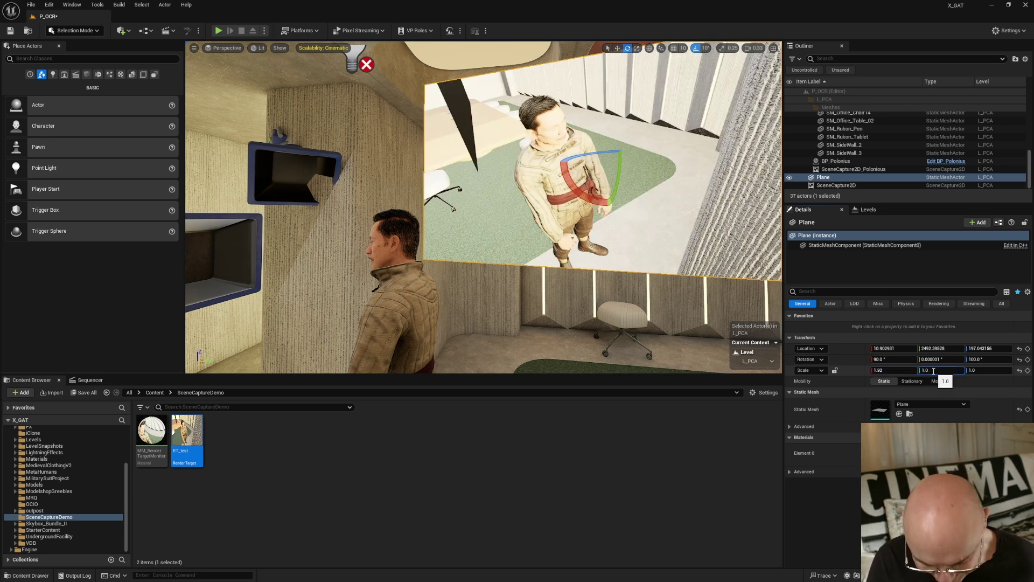
text(1.080)
key(Return)
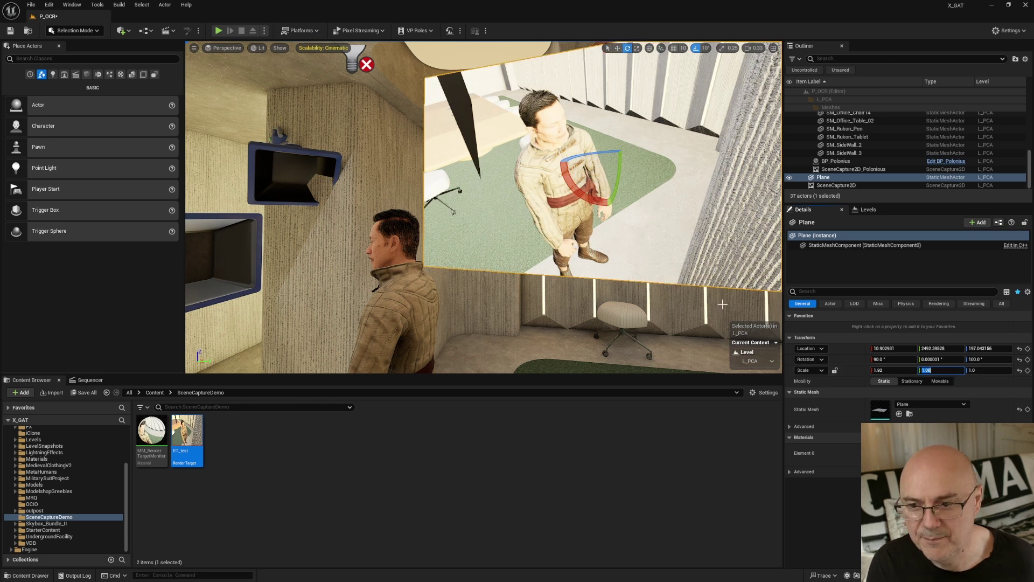
Lock the plane's scale ratio, shrink it proportionally to about 0.93 by 0.52 and rotate it back to 90° about Z
click(834, 370)
mouse_move(896, 370)
mouse_down()
mouse_move(862, 370)
mouse_move(880, 370)
mouse_up()
drag(587, 156, 557, 158)
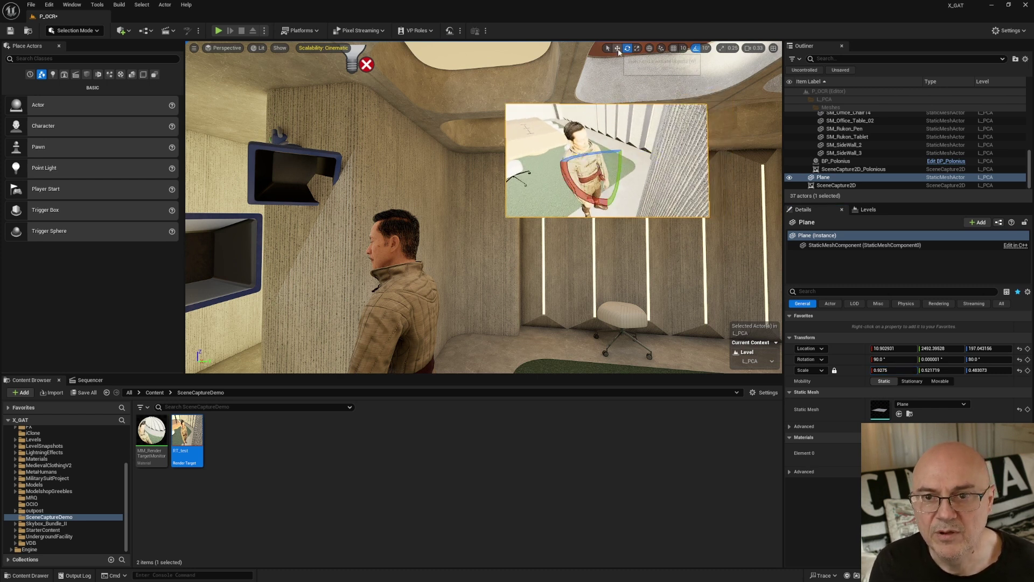
Move the plane down and closer to the standing character, to about 11, 2451, 170
key(w)
drag(624, 161, 514, 199)
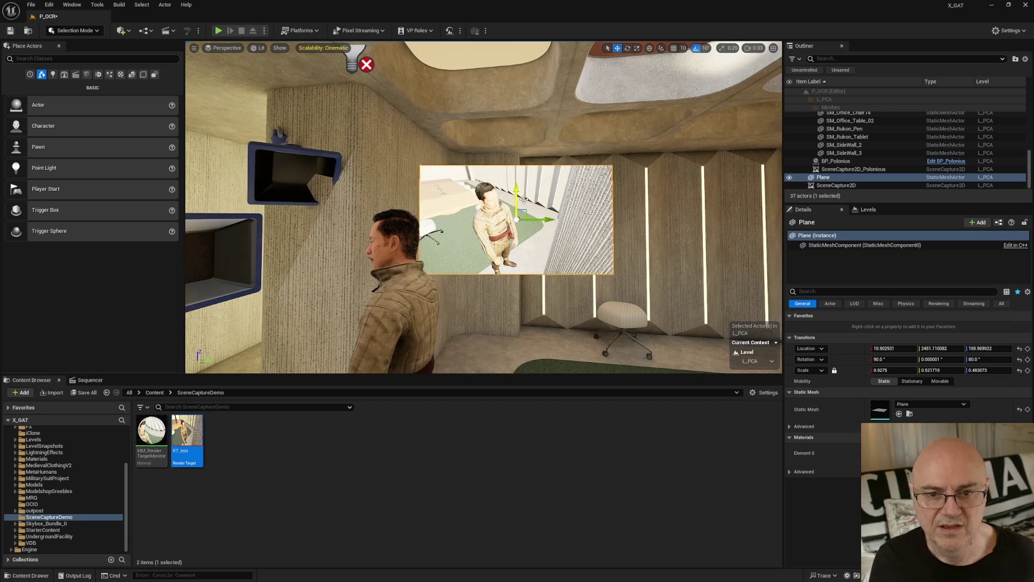
right_drag(484, 207, 460, 226)
key(w)
key(s)
key(s)
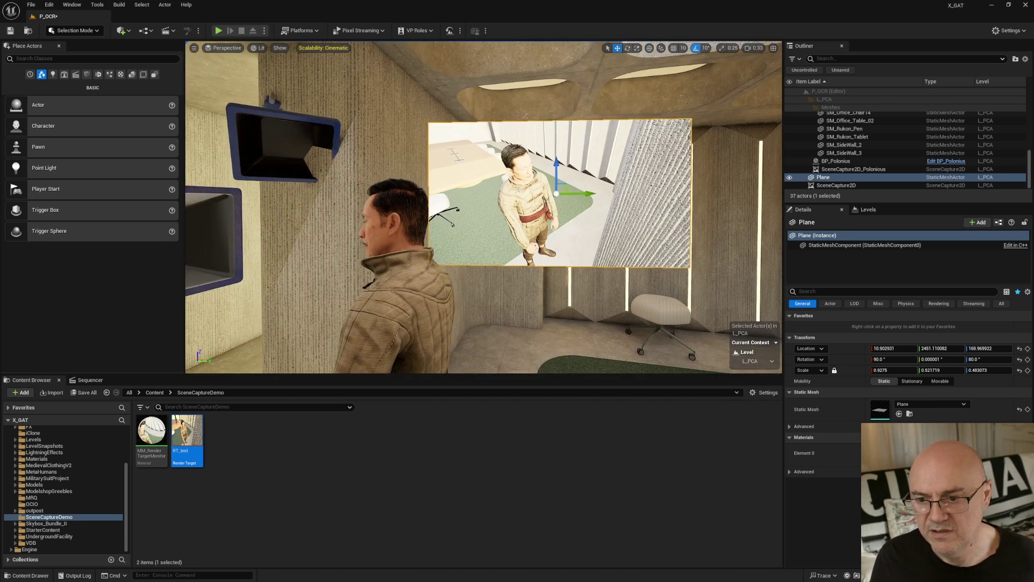
Try the Orthographic projection on SceneCapture2D, return it to Perspective and narrow the field of view to about 84
click(836, 185)
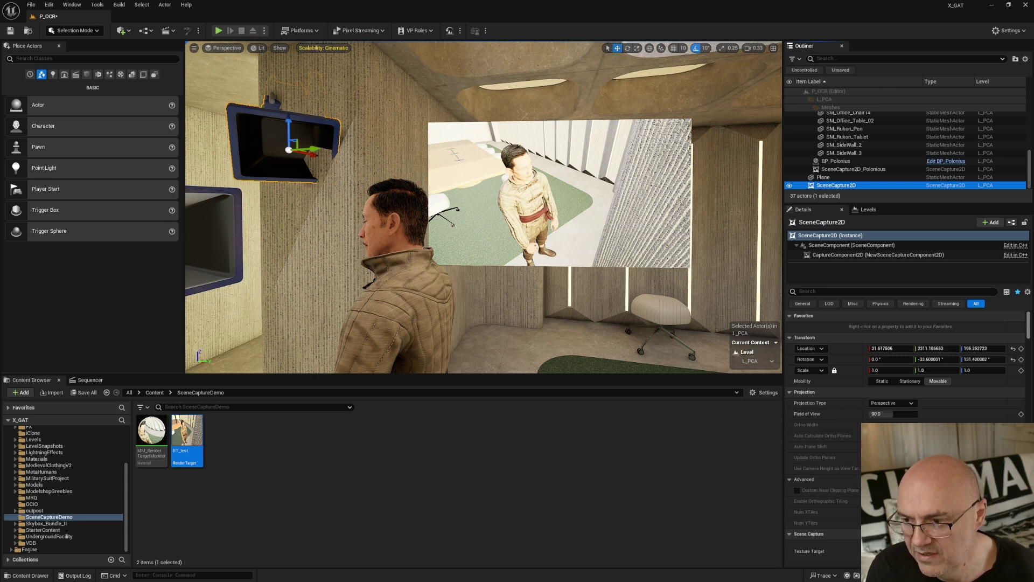
mouse_move(1028, 332)
mouse_down()
mouse_move(1028, 350)
mouse_move(1028, 324)
mouse_up()
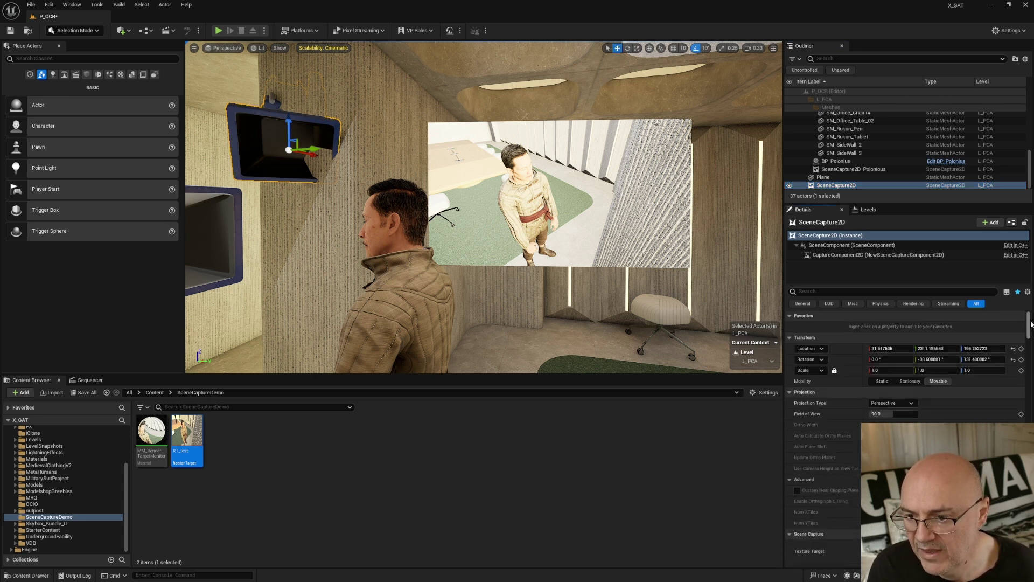
click(890, 402)
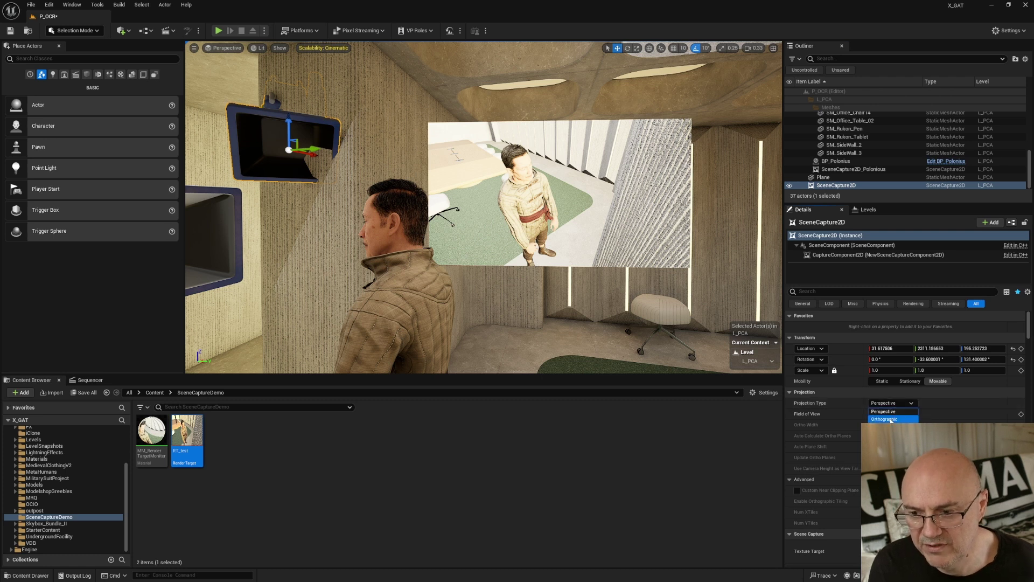
click(890, 422)
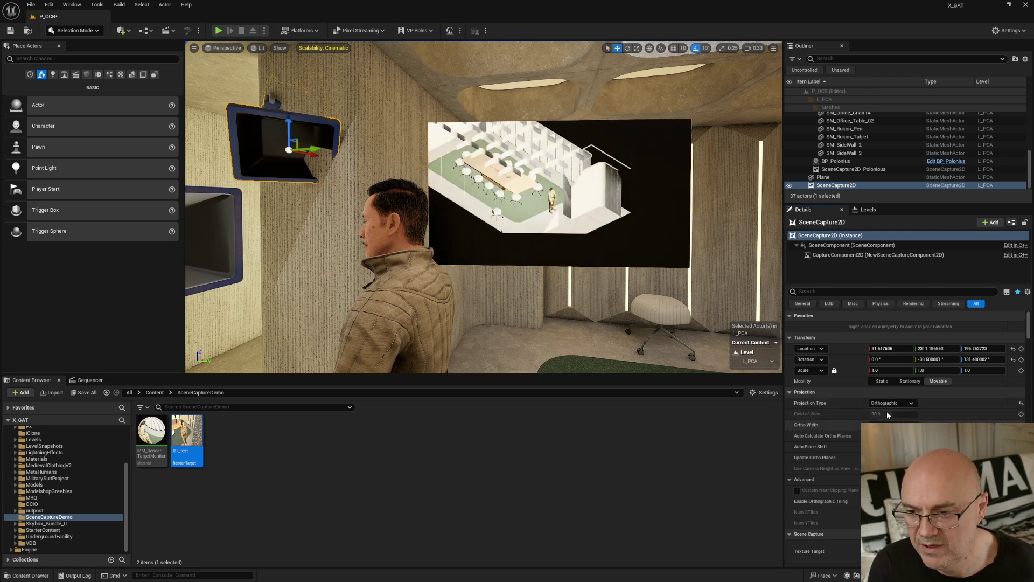
click(882, 403)
click(879, 411)
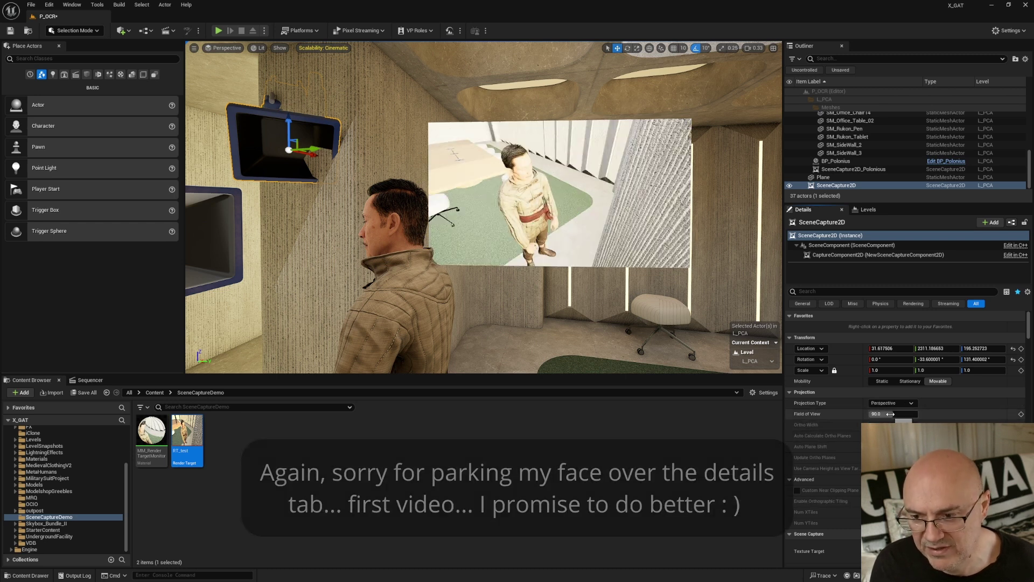
mouse_move(892, 414)
mouse_down()
mouse_move(881, 414)
mouse_move(891, 414)
mouse_up()
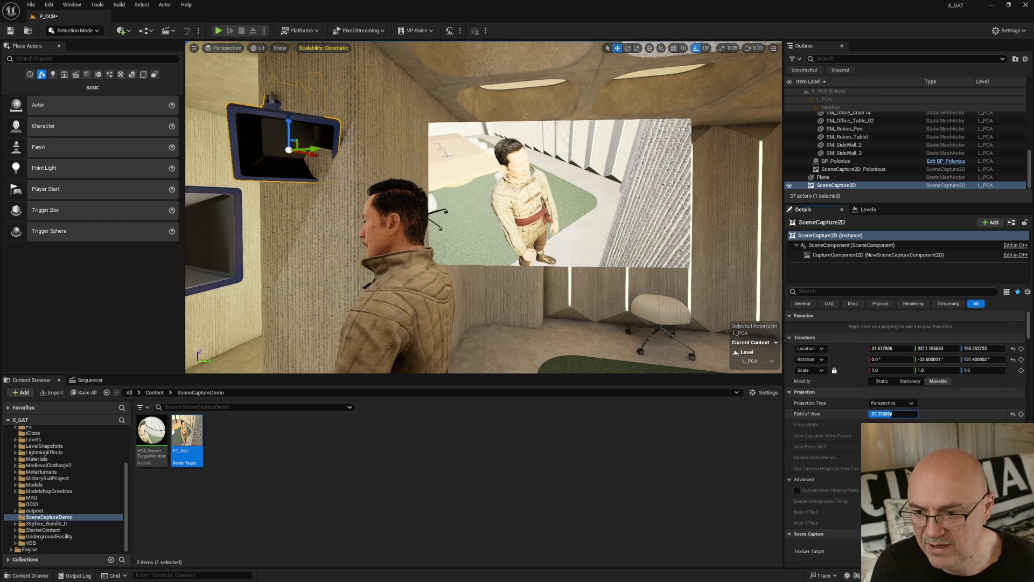
Find SceneCapture2D's exposure settings by filtering for "expos" and override the Metering Mode with Manual
click(802, 290)
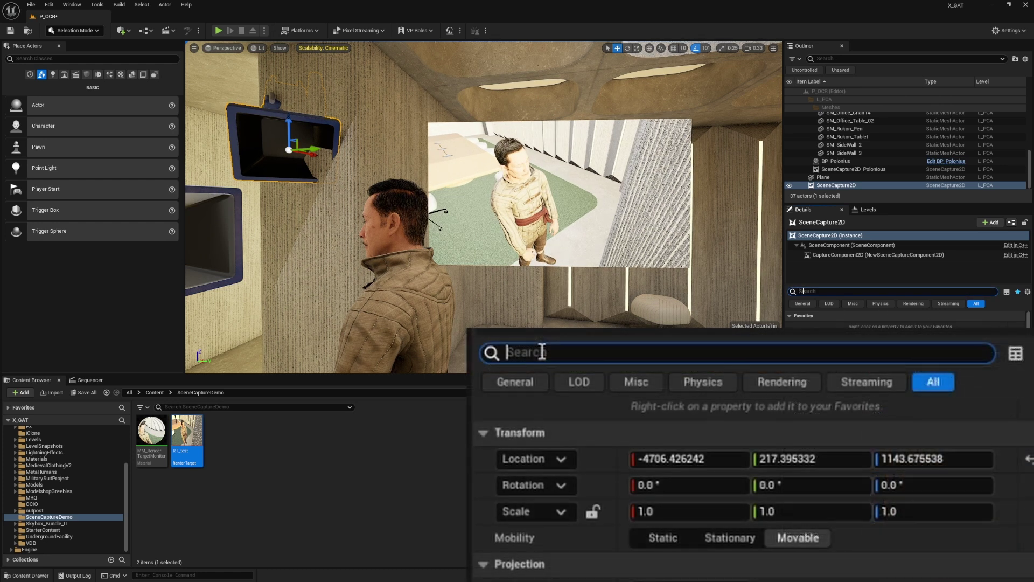
text(expos)
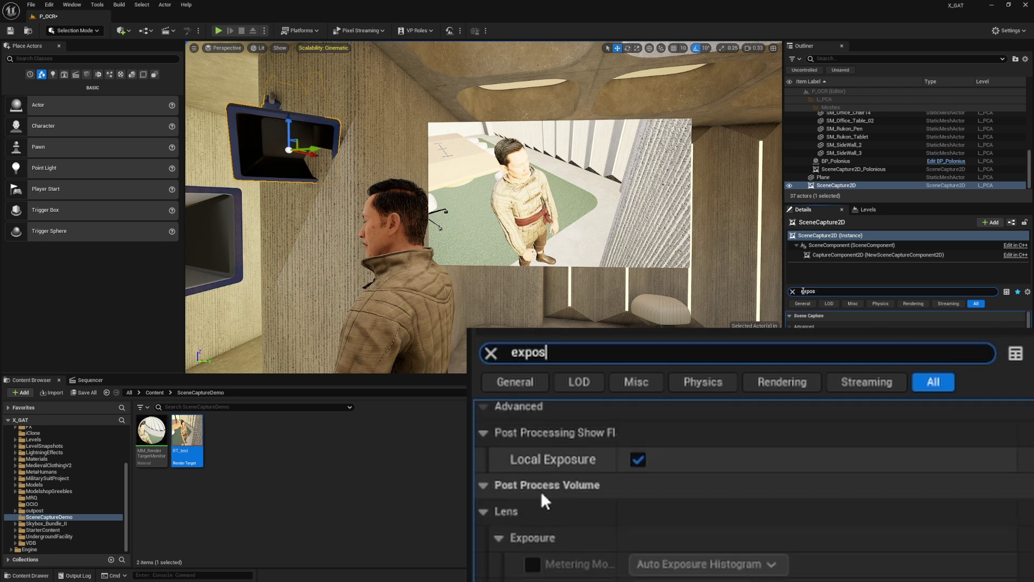
scroll(694, 496, down, 1)
scroll(739, 508, down, 2)
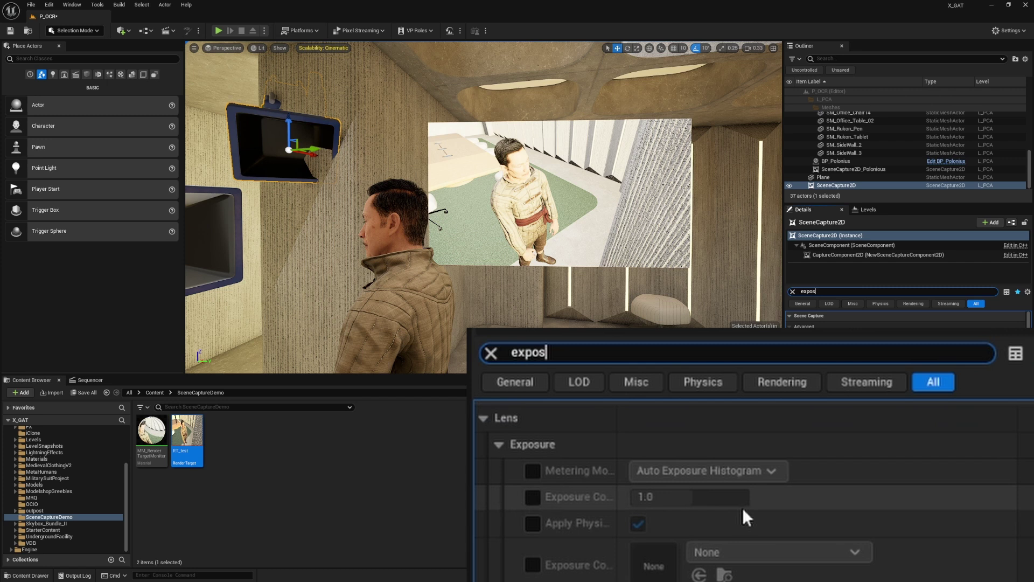
click(532, 470)
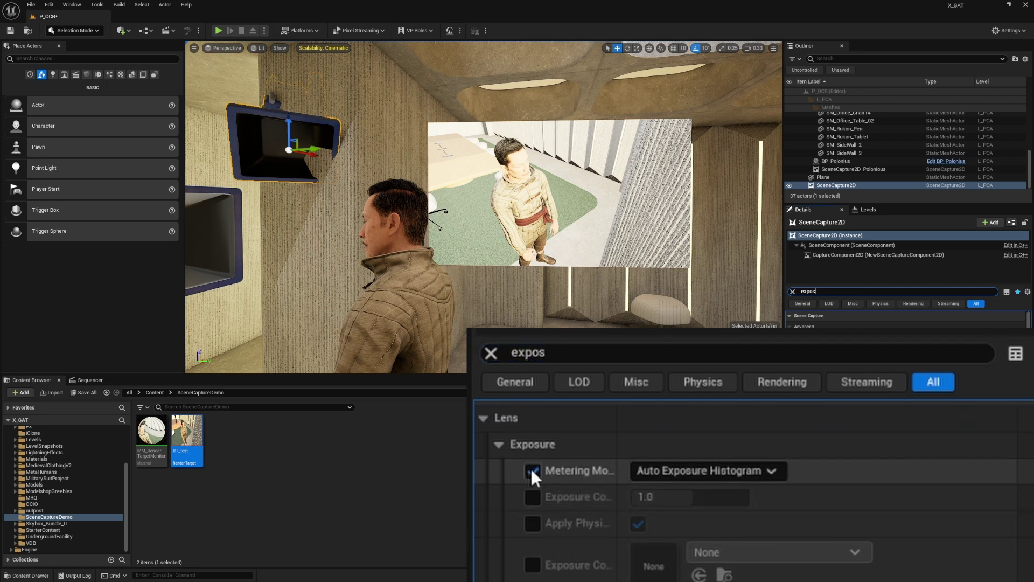
click(780, 471)
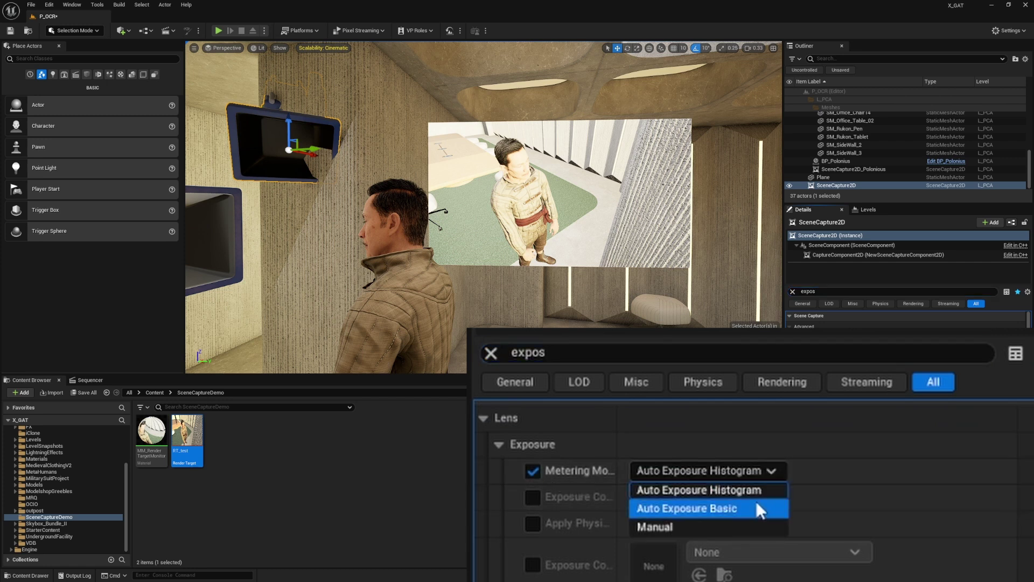
click(748, 520)
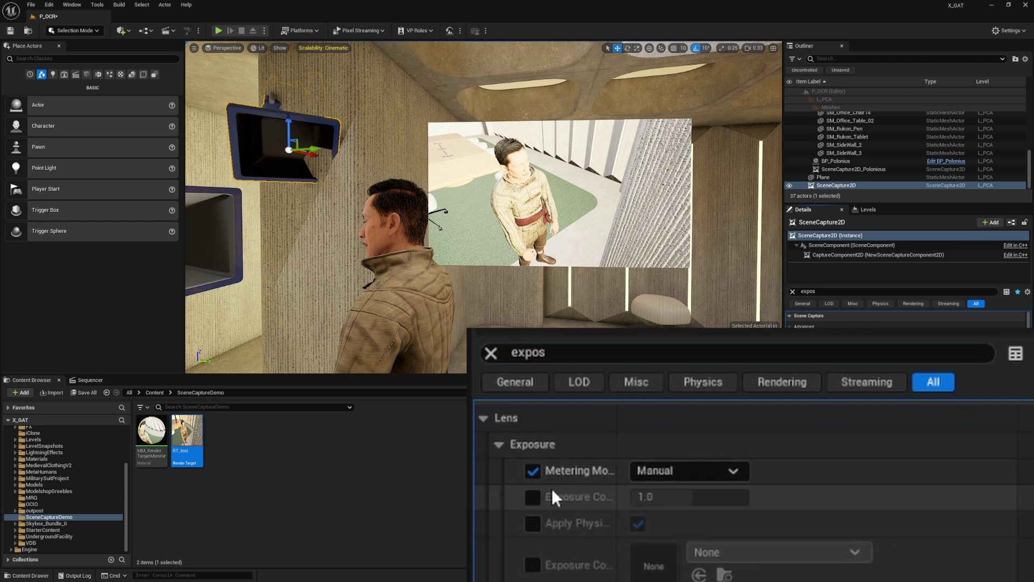
Enable SceneCapture2D's Exposure Compensation override, raise it to about 1.9 and clear the property filter
click(532, 495)
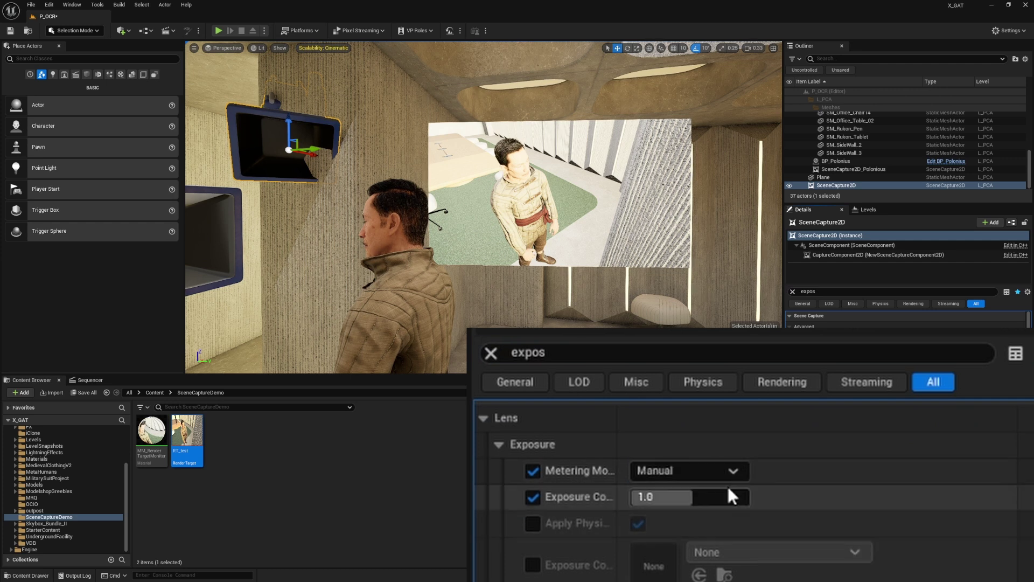
mouse_move(684, 498)
mouse_down()
mouse_move(663, 498)
mouse_move(716, 498)
mouse_move(681, 497)
mouse_up()
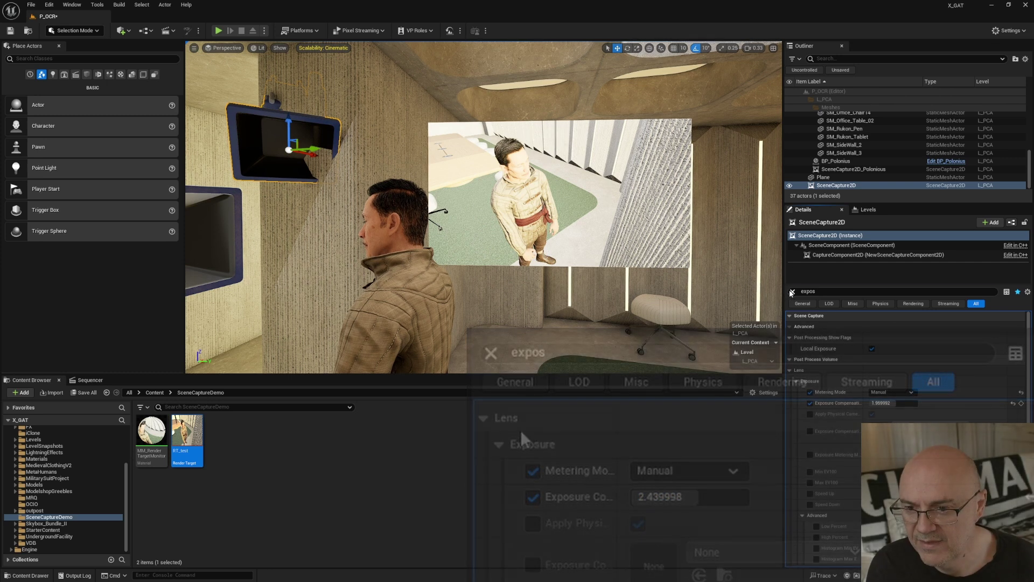
click(792, 291)
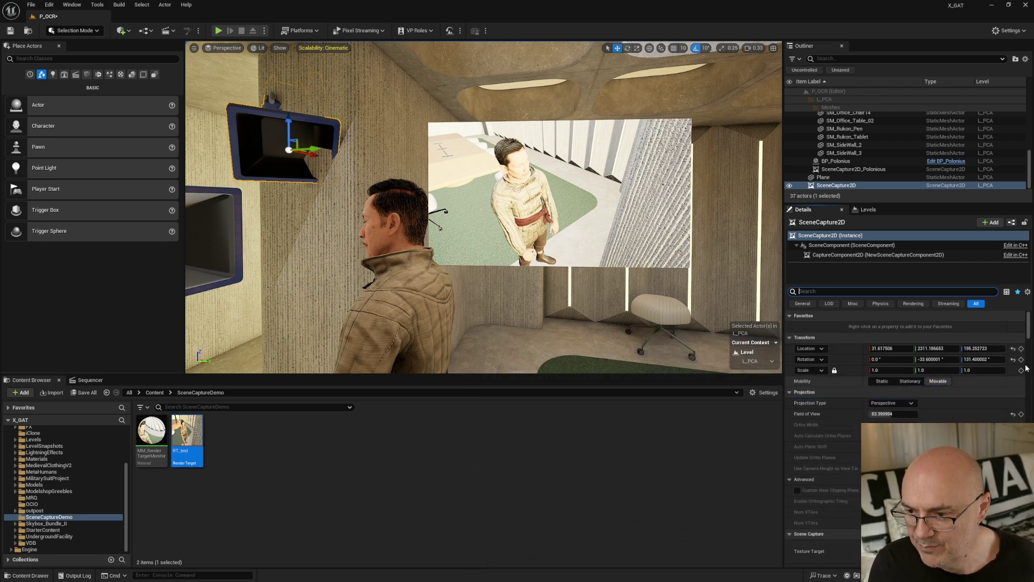
drag(1025, 336, 1029, 342)
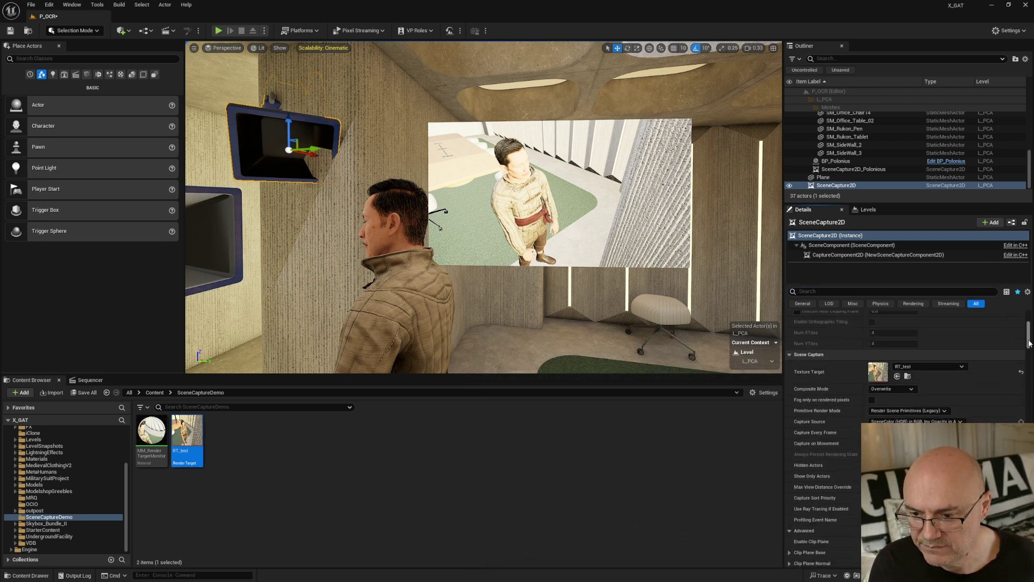
scroll(1029, 343, up, 5)
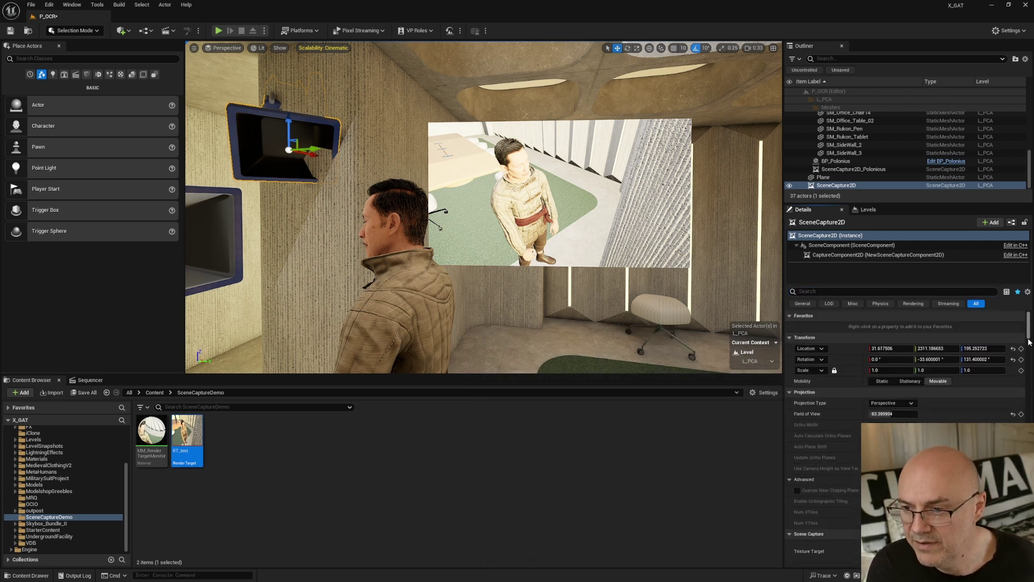
Set SceneCapture2D's Capture Source to Final Color (HDR) in Linear Working Color Space
scroll(1029, 342, down, 5)
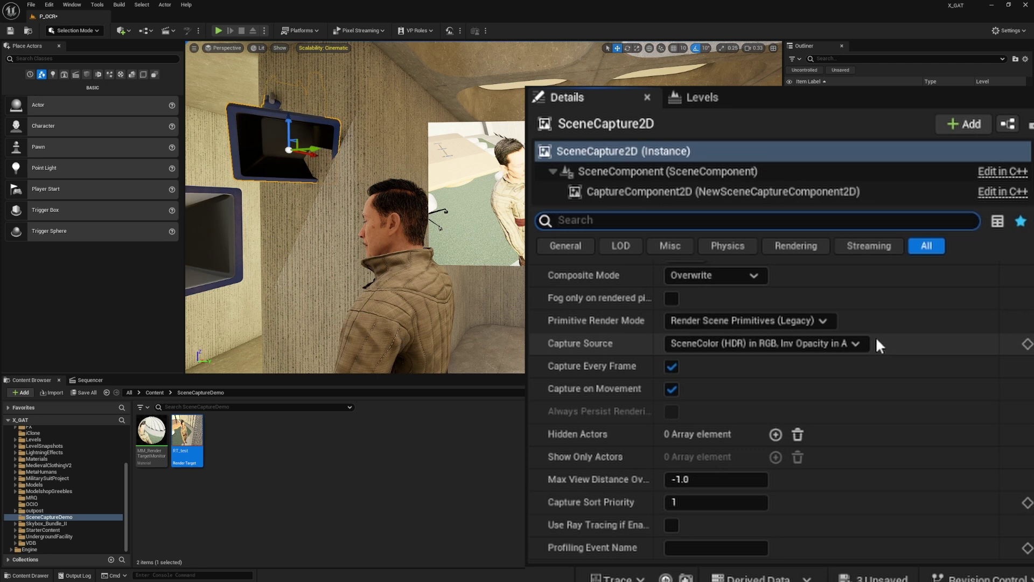
click(855, 343)
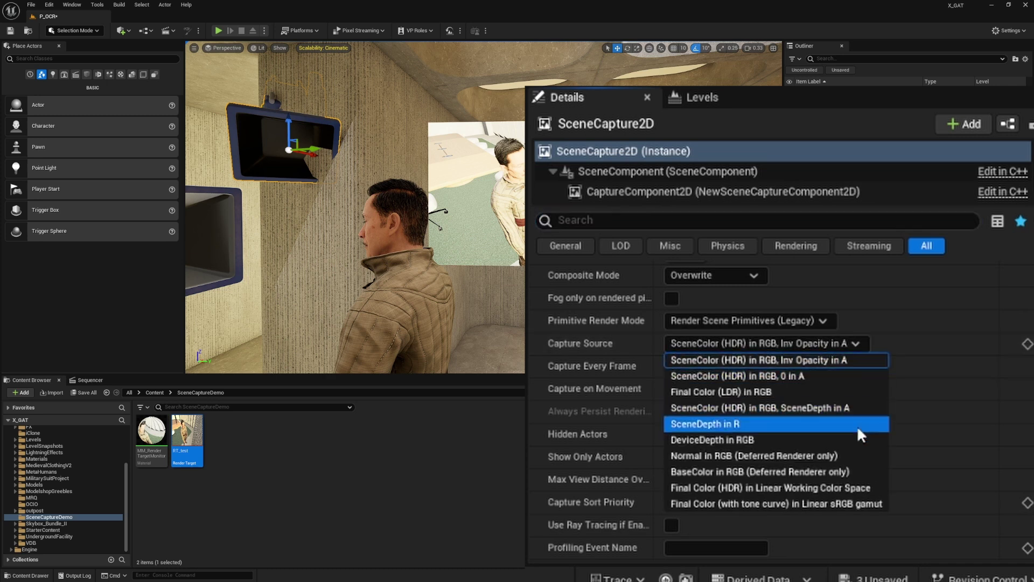
click(851, 487)
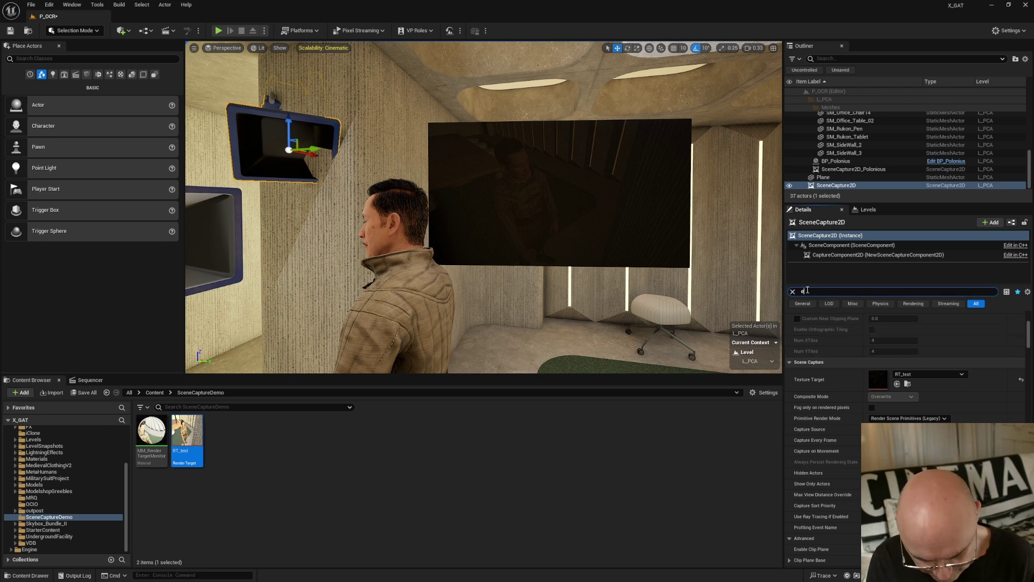
Find the exposure settings by filtering for "expo", raise SceneCapture2D's Exposure Compensation to about 7.7 and clear the filter
text(o)
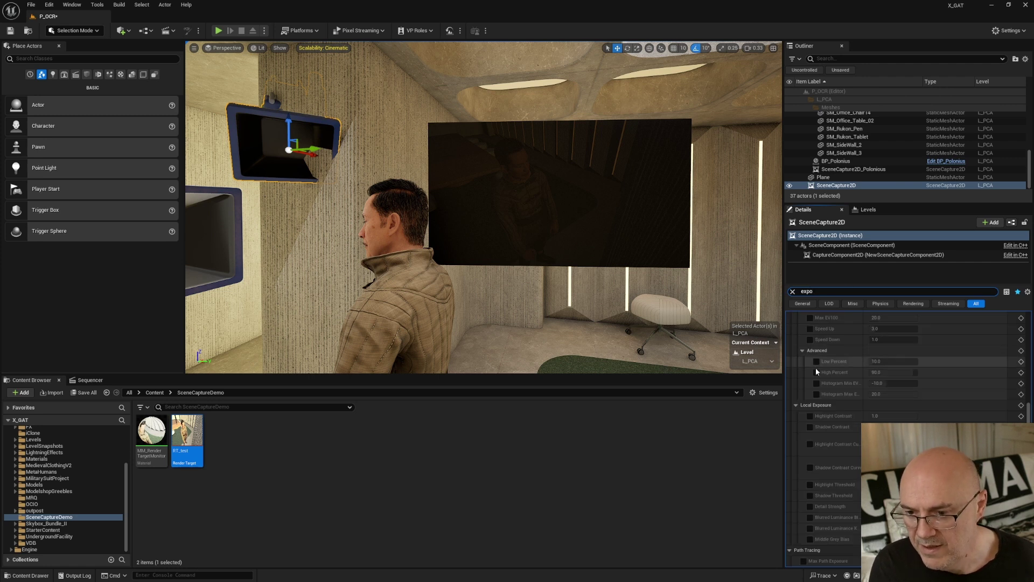
scroll(810, 358, up, 4)
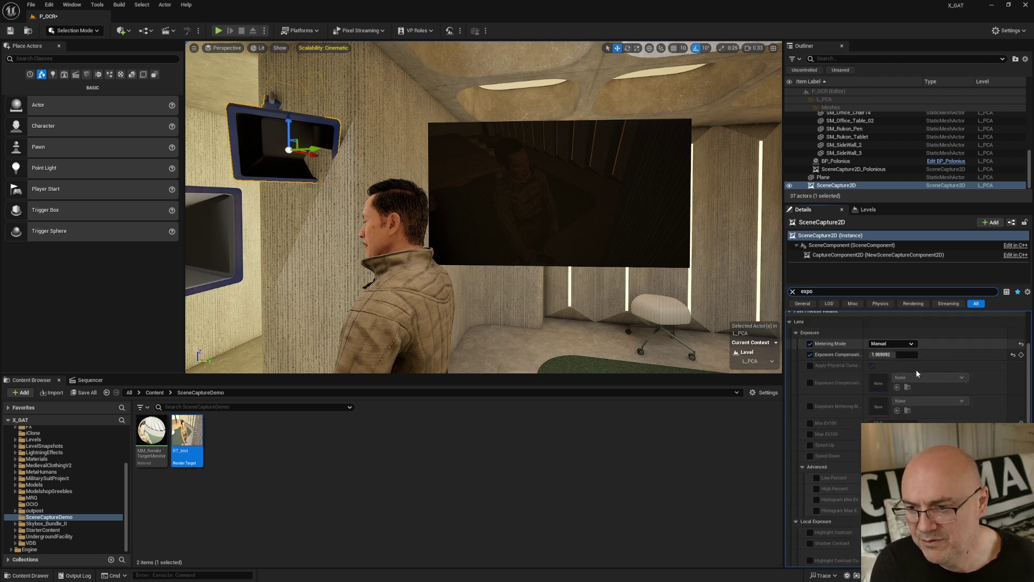
mouse_move(889, 354)
mouse_down()
mouse_move(916, 354)
mouse_move(905, 354)
mouse_up()
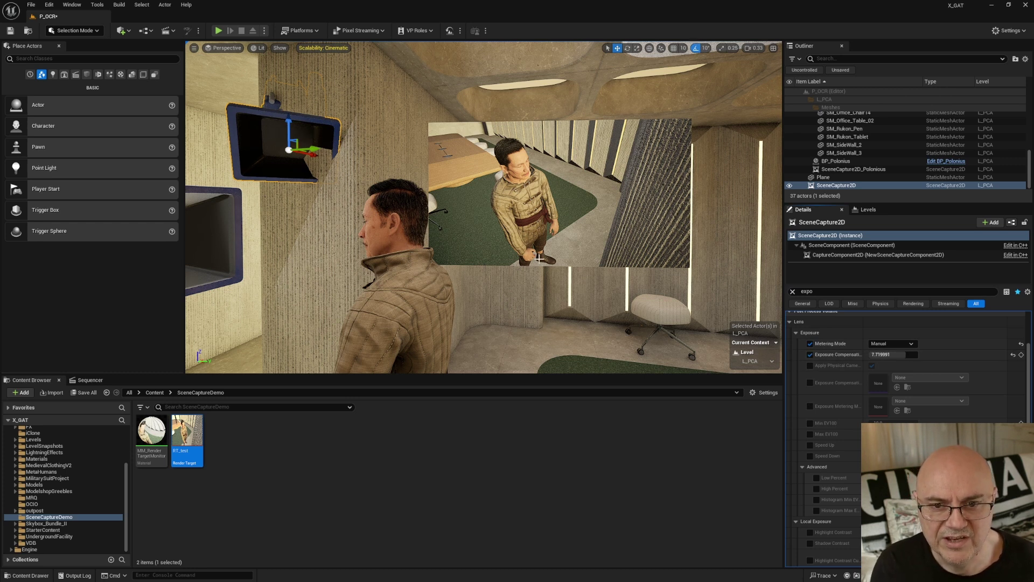
scroll(824, 350, up, 2)
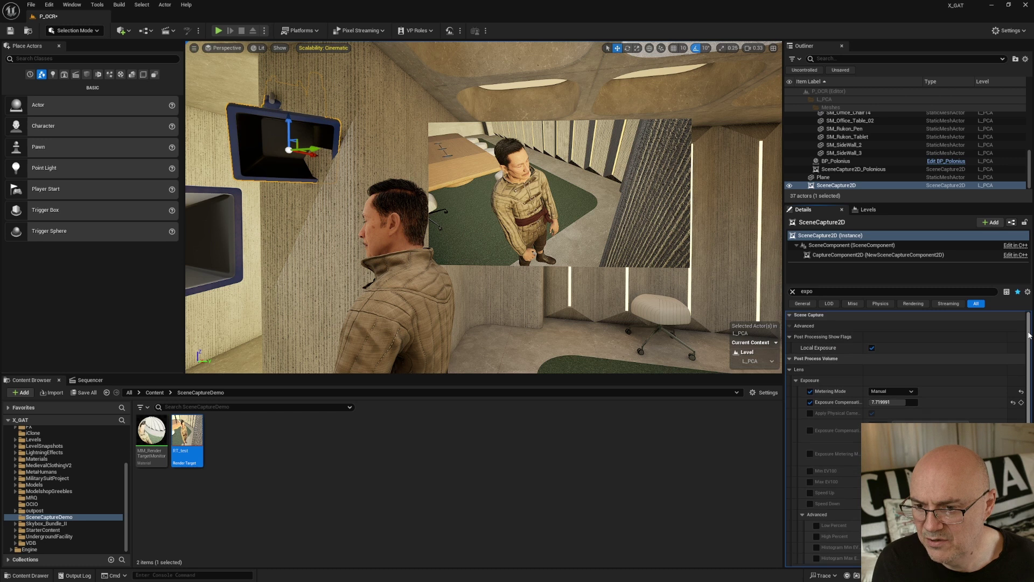
click(792, 291)
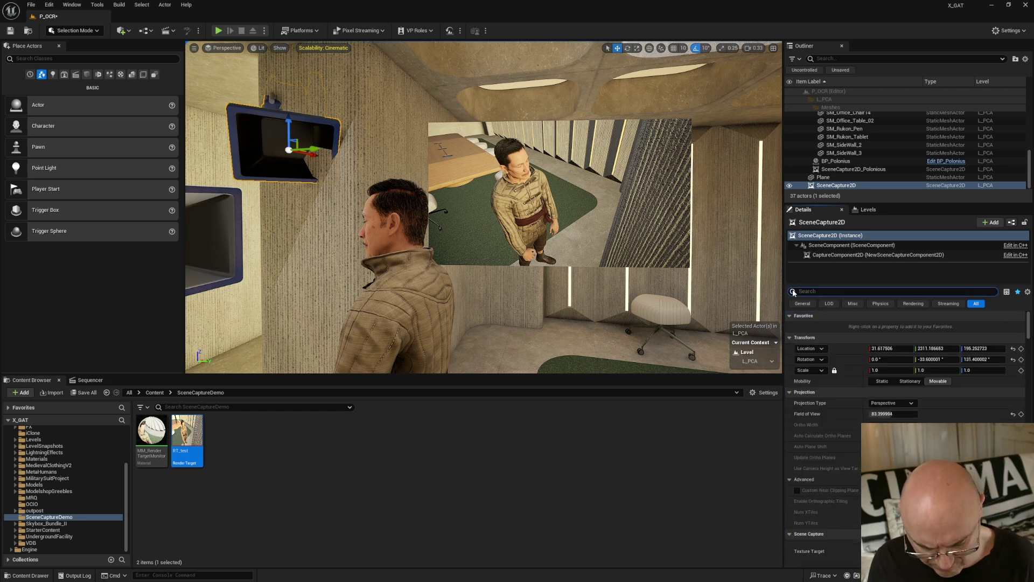
Filter SceneCapture2D's properties for "rayt", enable Use Ray Tracing if Enabled and clear the filter
text(rayt)
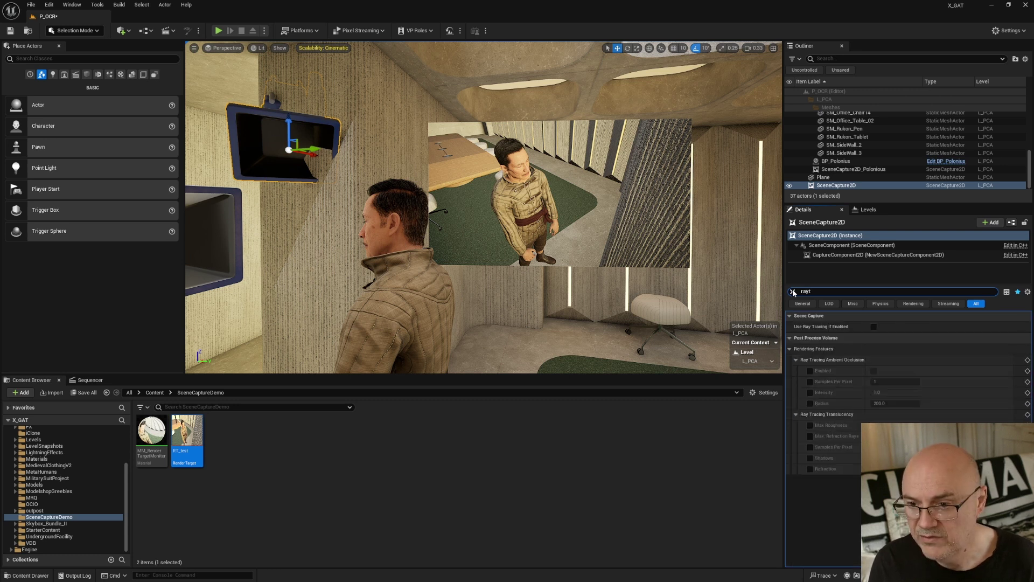
click(874, 326)
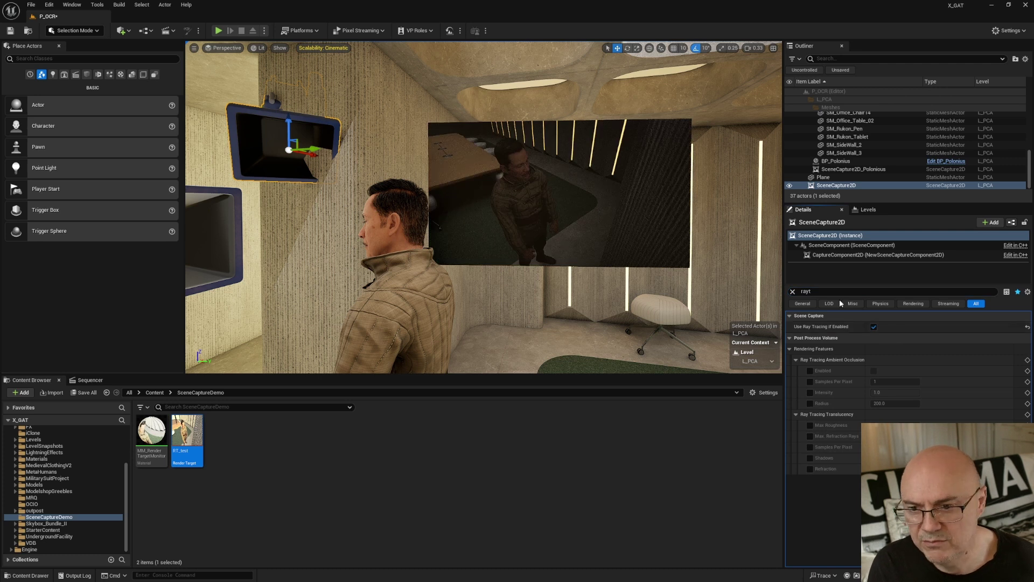
click(792, 292)
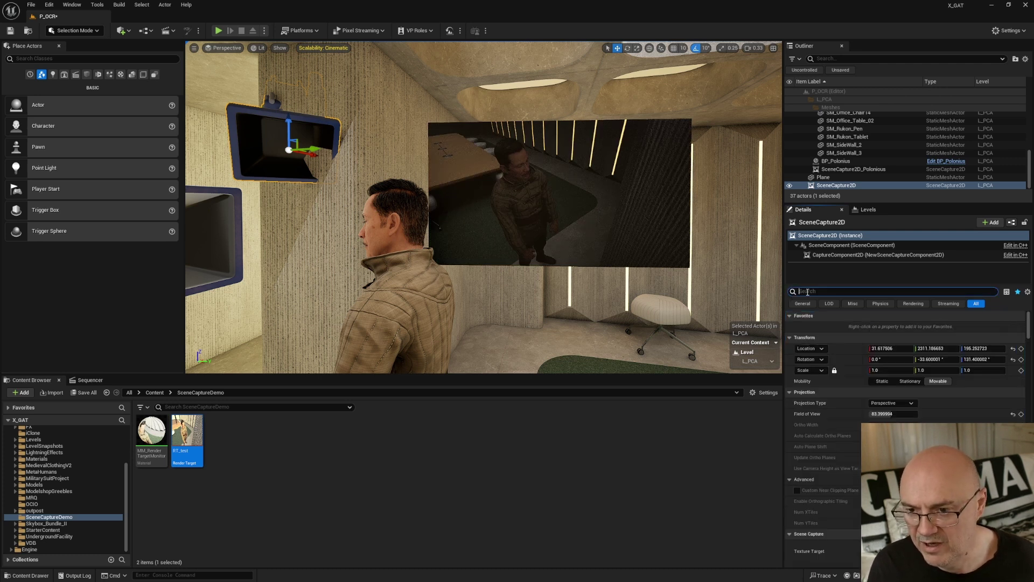
Filter for "expo" again, raise SceneCapture2D's Exposure Compensation to about 11.1 and clear the filter
text(expo)
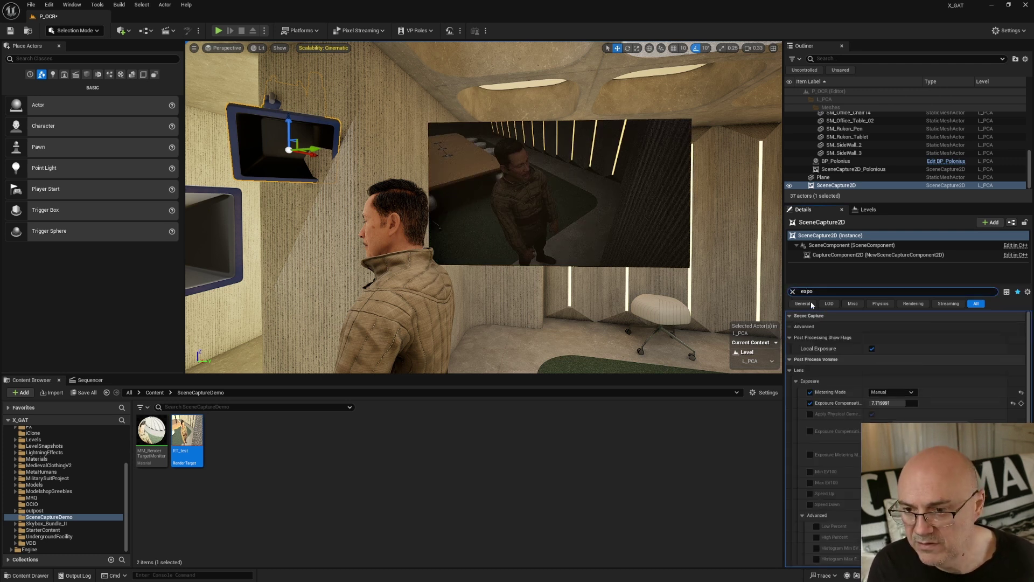
drag(889, 403, 916, 403)
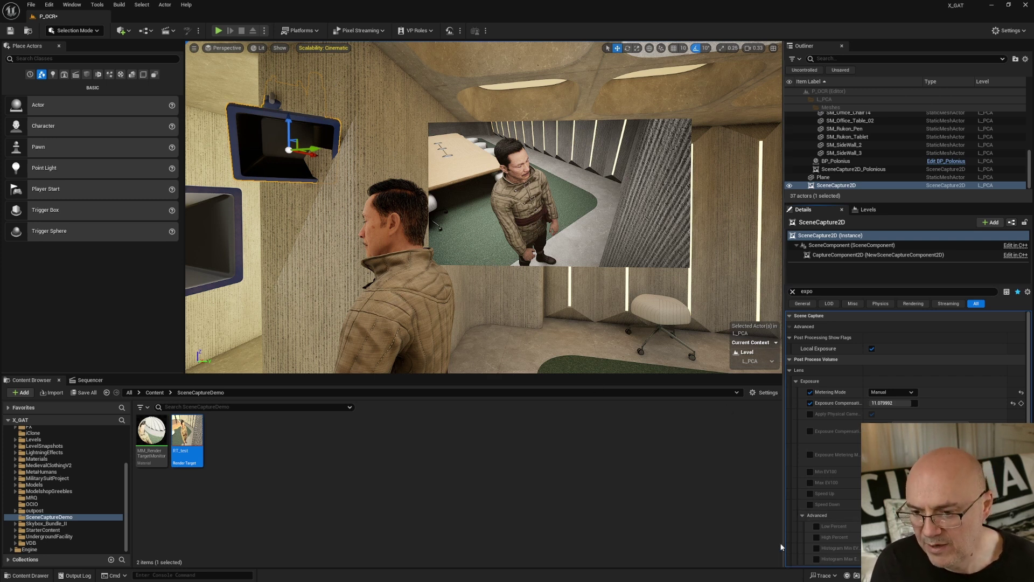
click(792, 291)
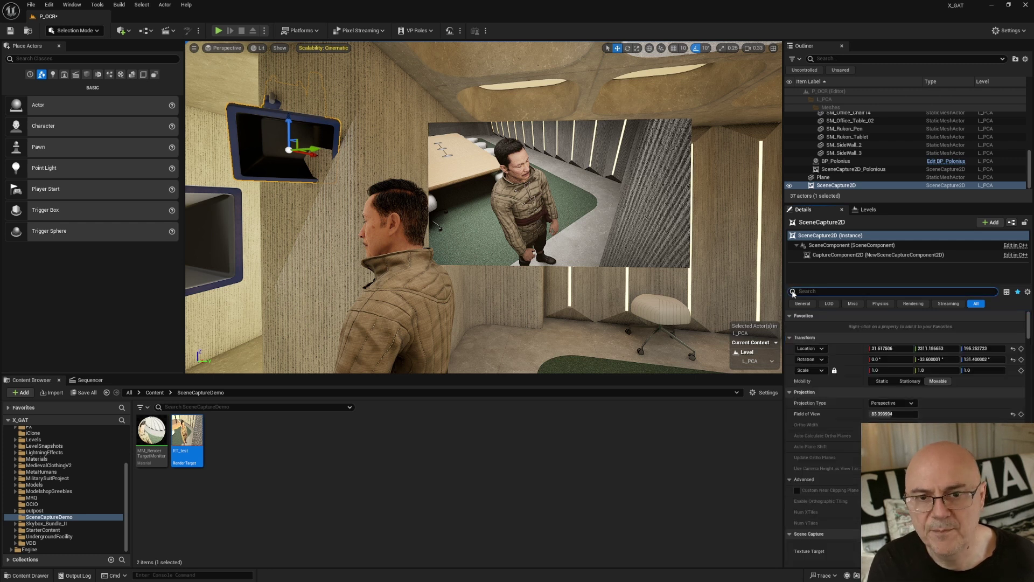
Filter for "depth" and enable SceneCapture2D's Sensor Width, Squeeze Factor and Focal Distance overrides under Depth of Field
key(w)
right_drag(744, 264, 749, 253)
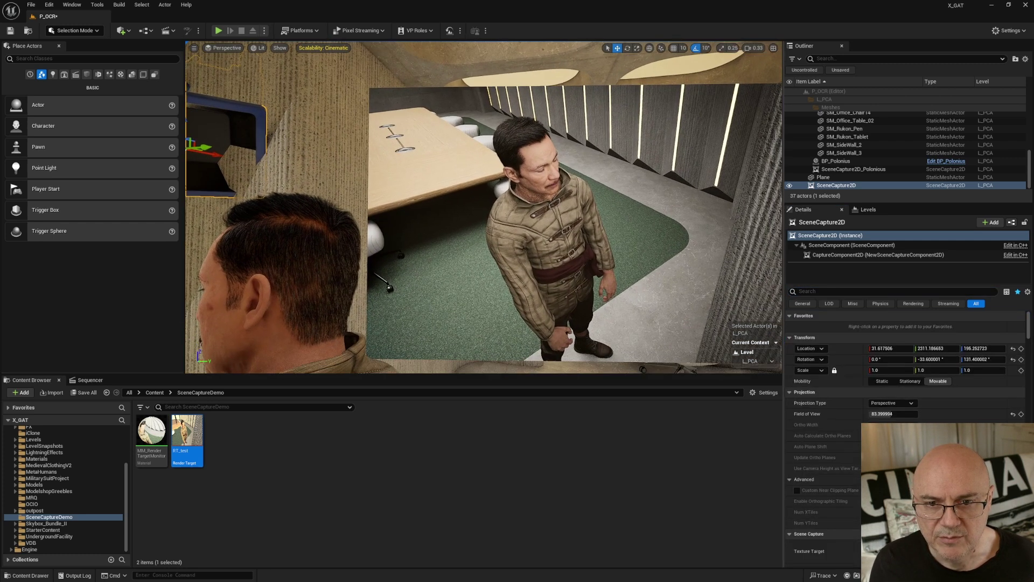
click(800, 291)
text(depth)
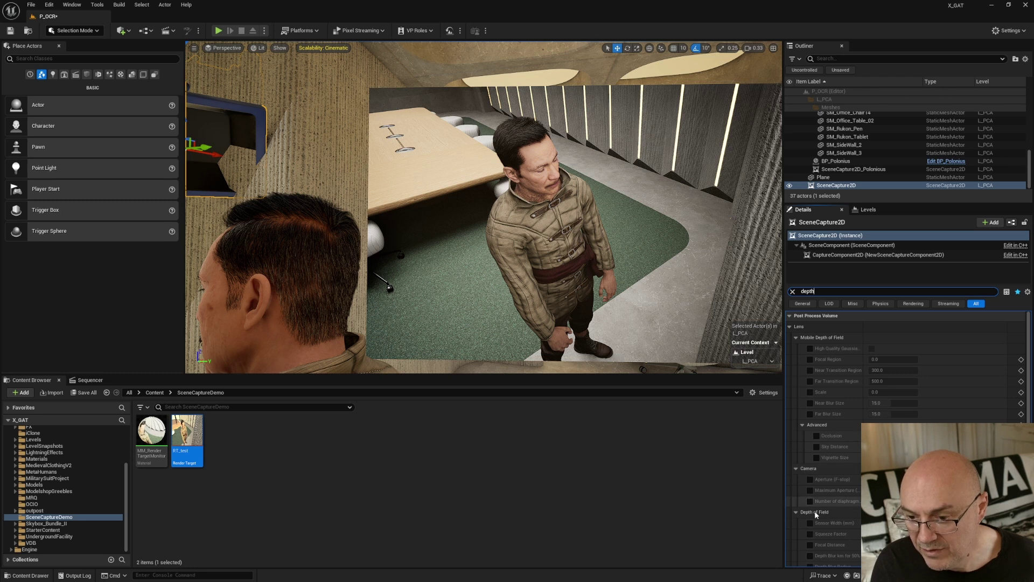
click(796, 338)
click(795, 349)
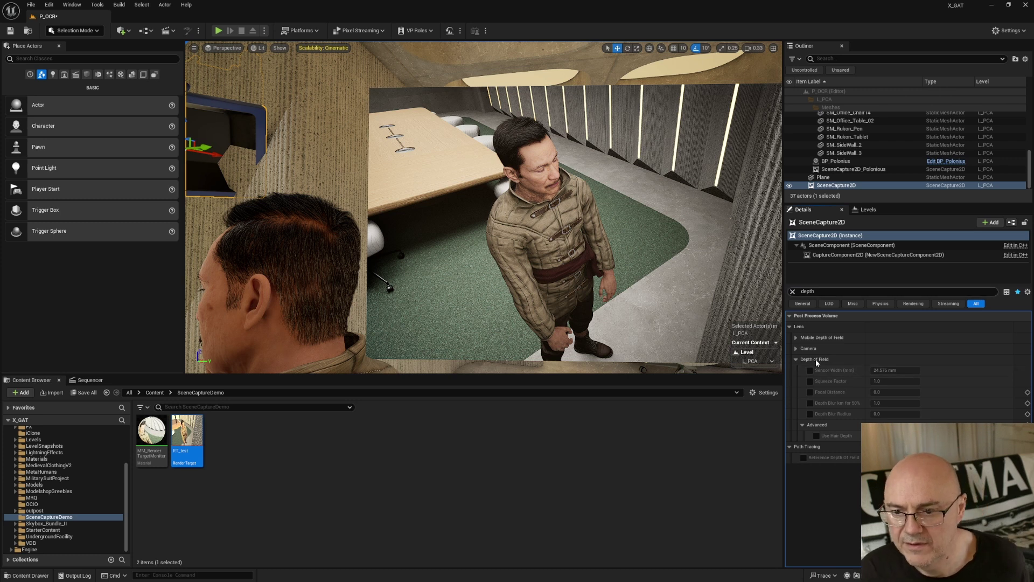
click(810, 371)
click(809, 381)
click(810, 392)
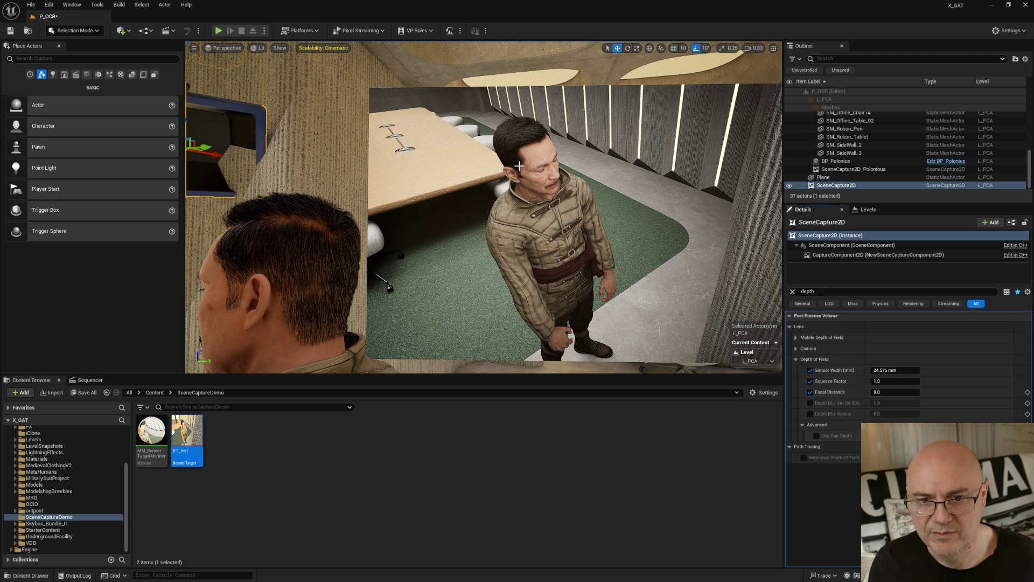
Try Focal Distance values of 1, 20, 30 and 50 on SceneCapture2D to bring the character into focus
drag(894, 391, 873, 392)
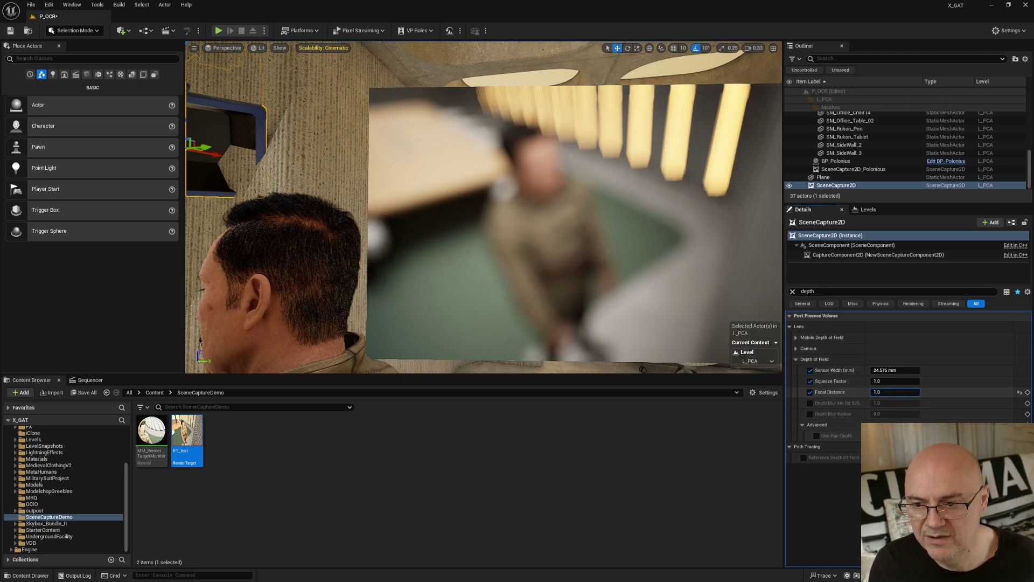
click(891, 393)
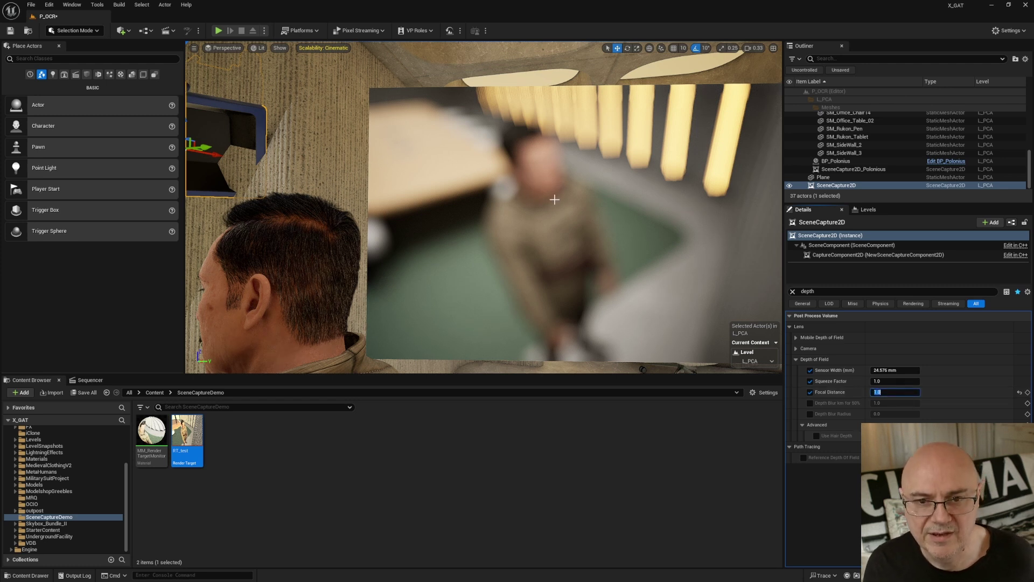
text(20)
key(Return)
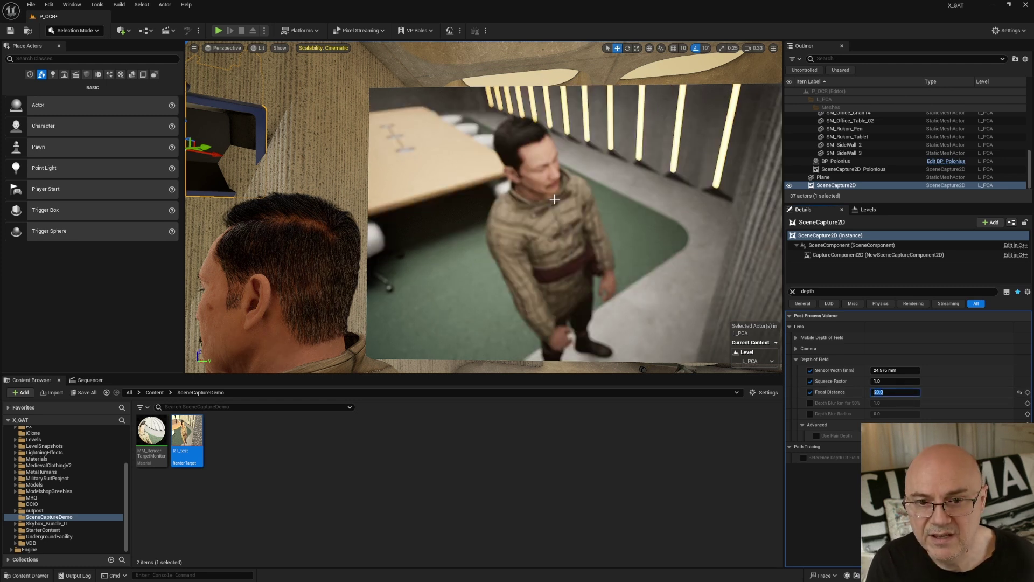
text(3)
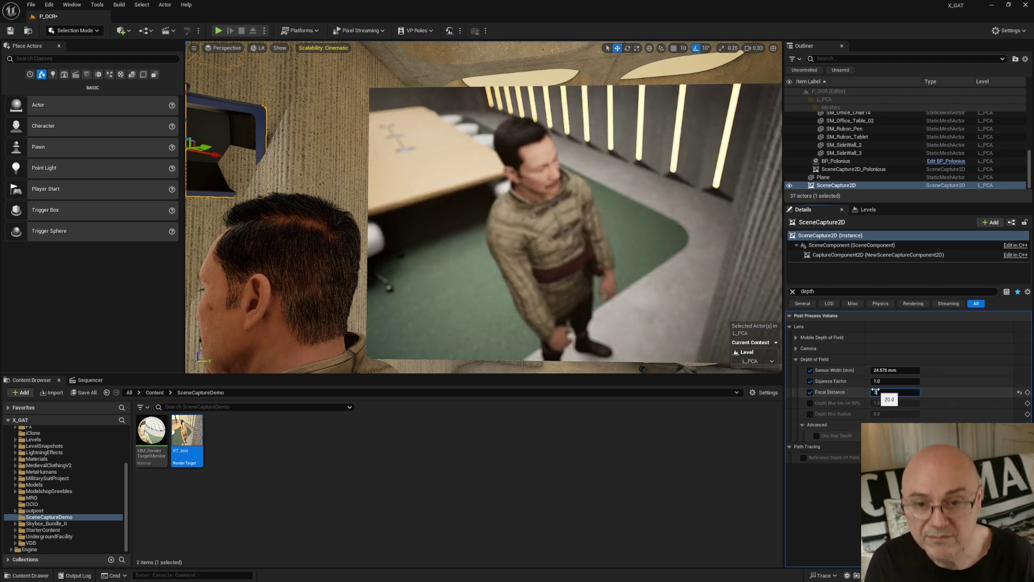
text(0)
key(Return)
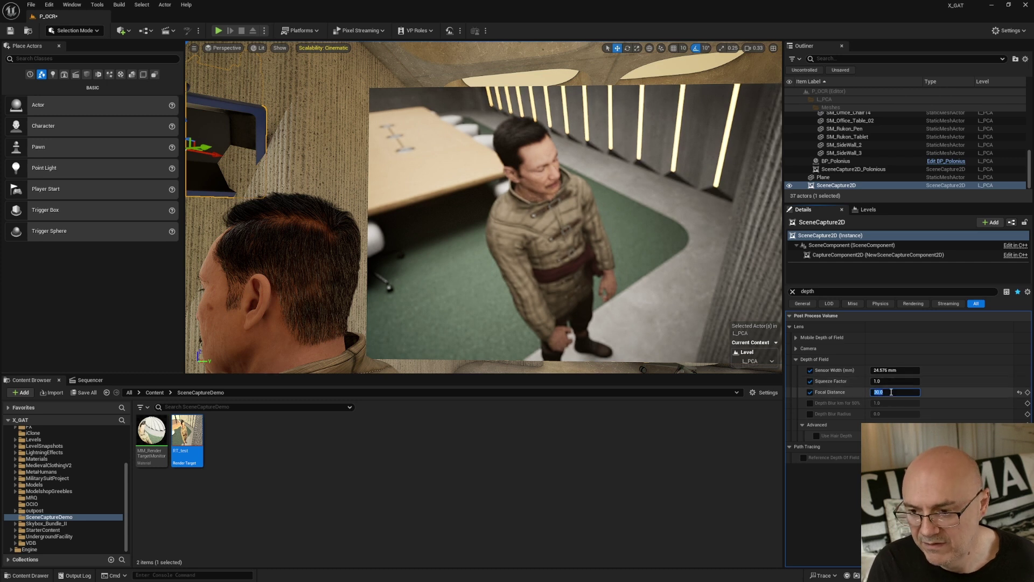
text(50)
key(Return)
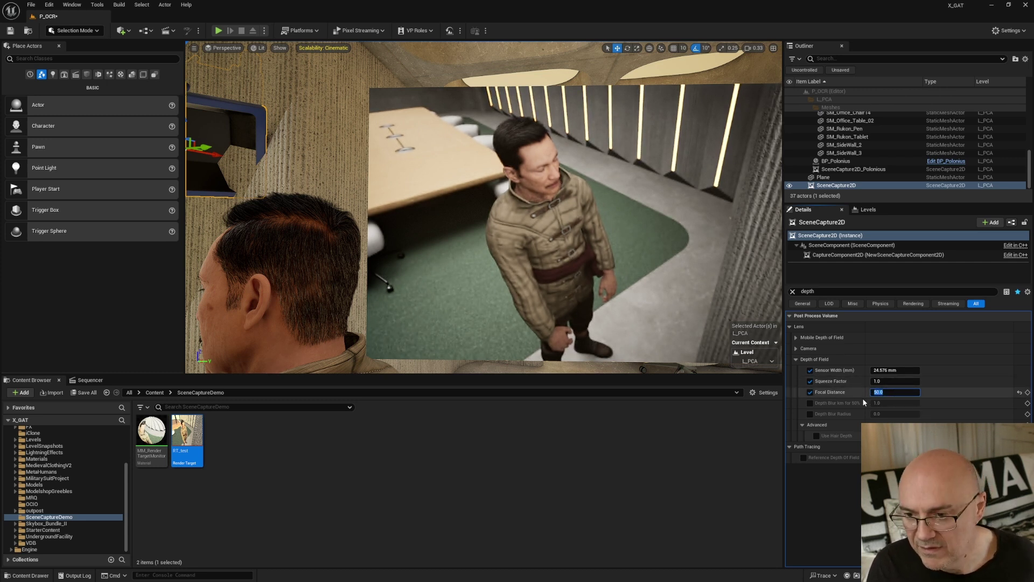
Raise SceneCapture2D's Focal Distance to 67
click(877, 392)
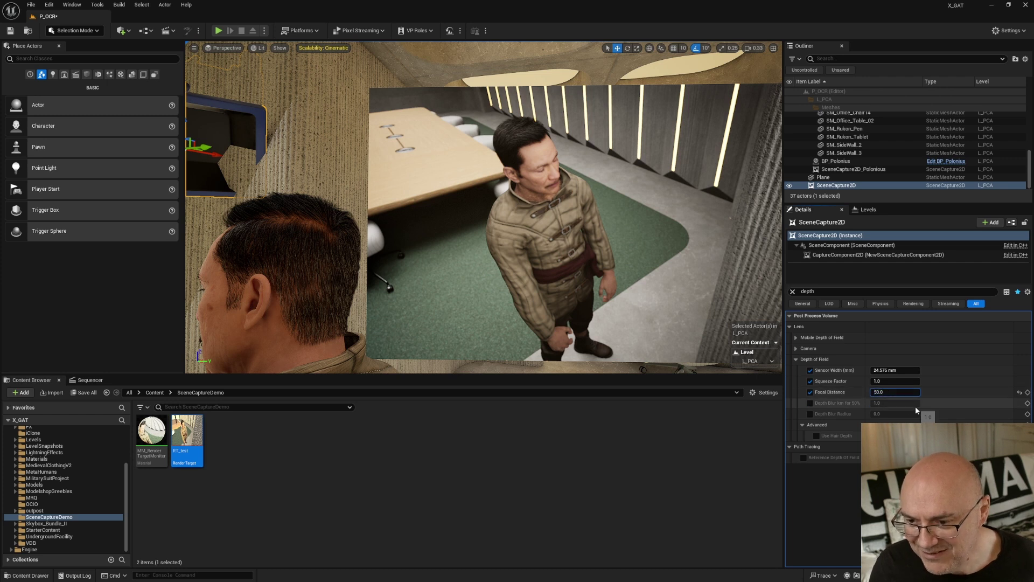
click(877, 392)
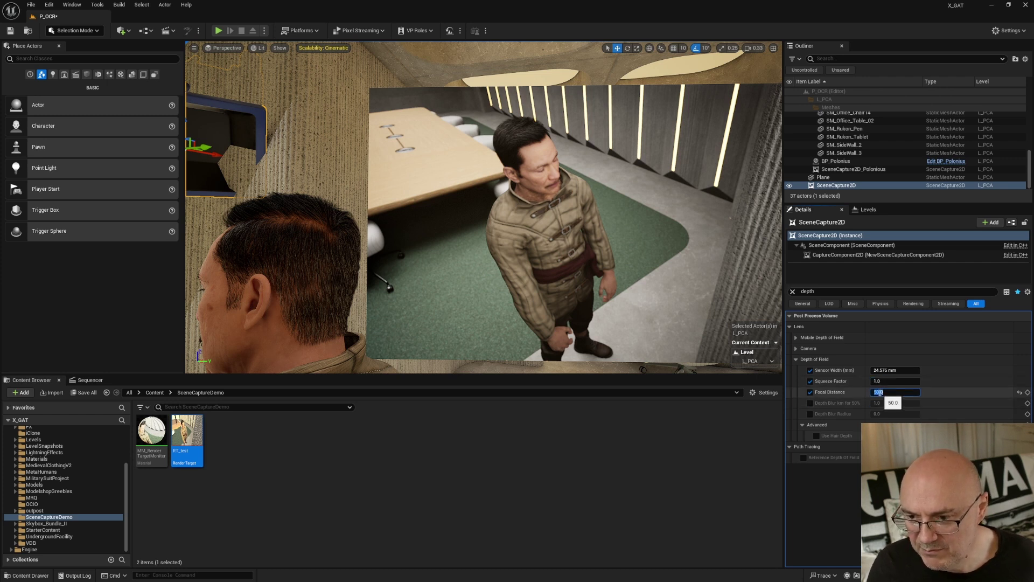
scroll(880, 393, up, 3)
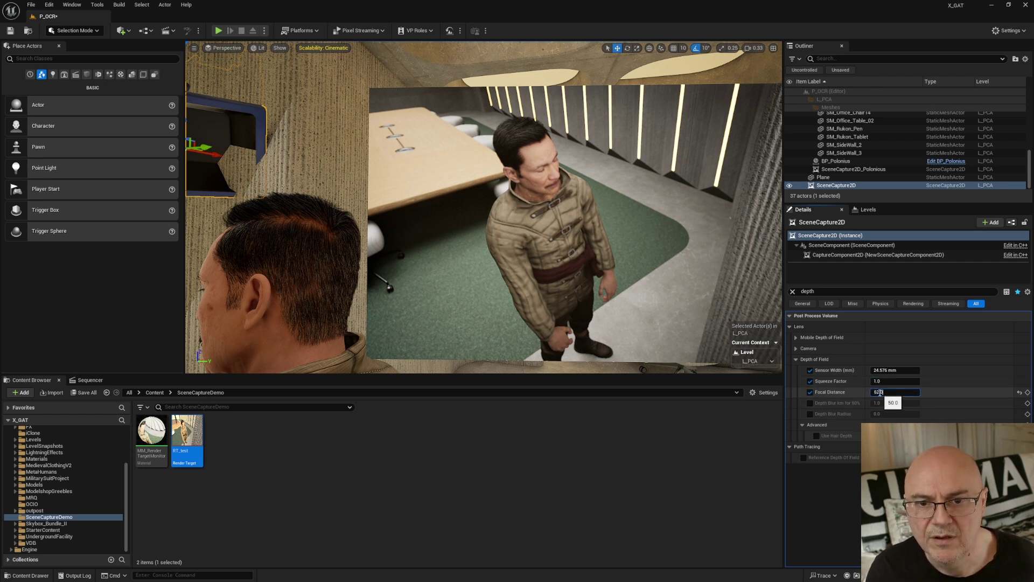
key(Return)
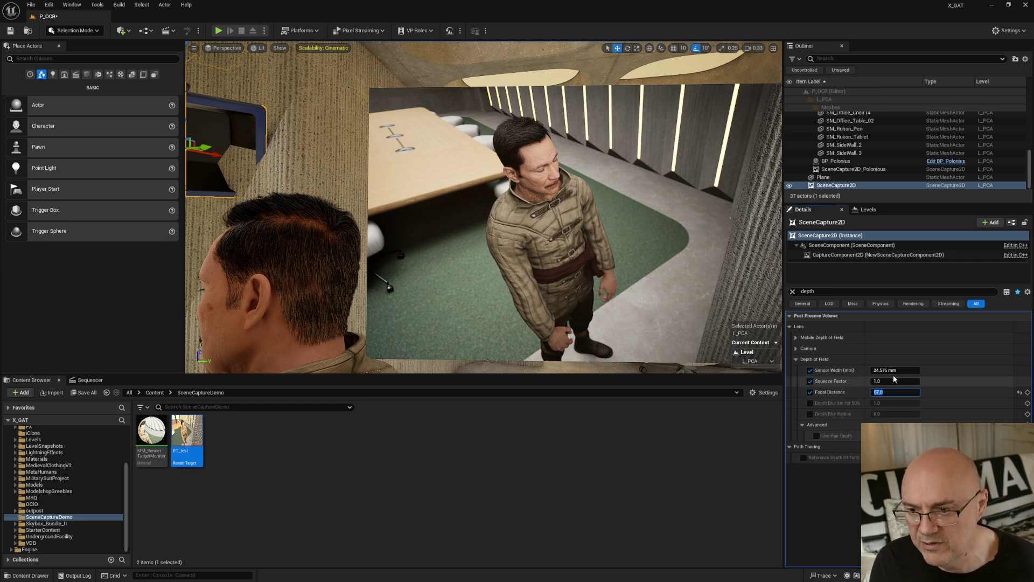
Increase SceneCapture2D's Sensor Width to about 9.7 cm and set the Squeeze Factor to 2 for a stronger background blur
mouse_move(891, 370)
mouse_down()
mouse_move(932, 371)
mouse_move(889, 371)
mouse_up()
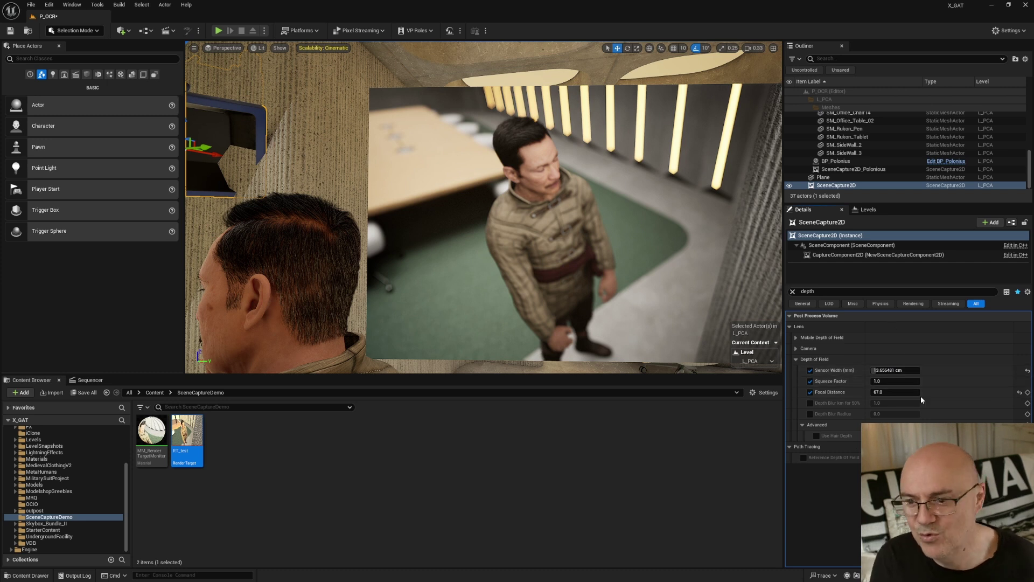
mouse_move(883, 370)
mouse_down()
mouse_move(916, 370)
mouse_move(884, 371)
mouse_up()
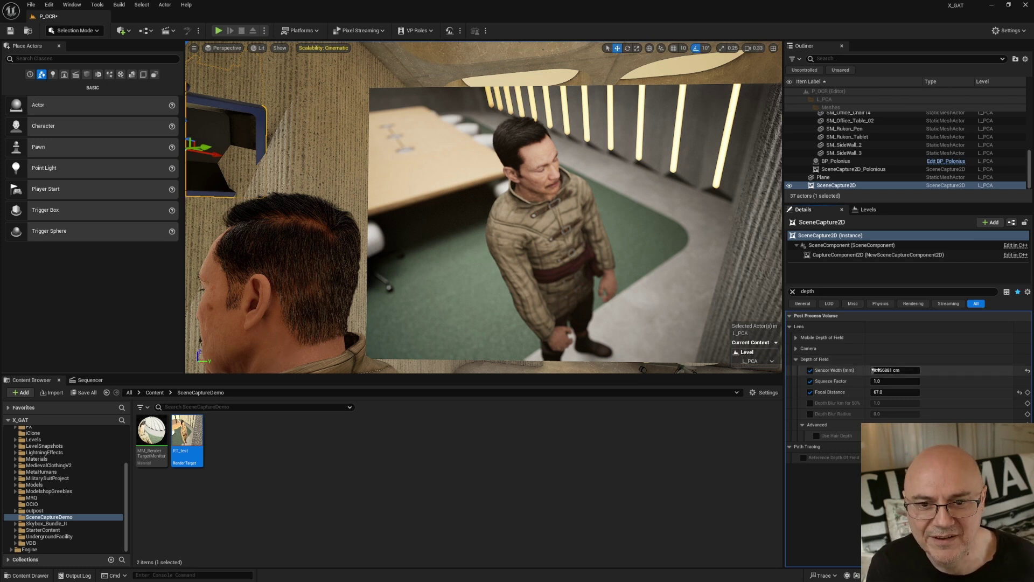
click(874, 370)
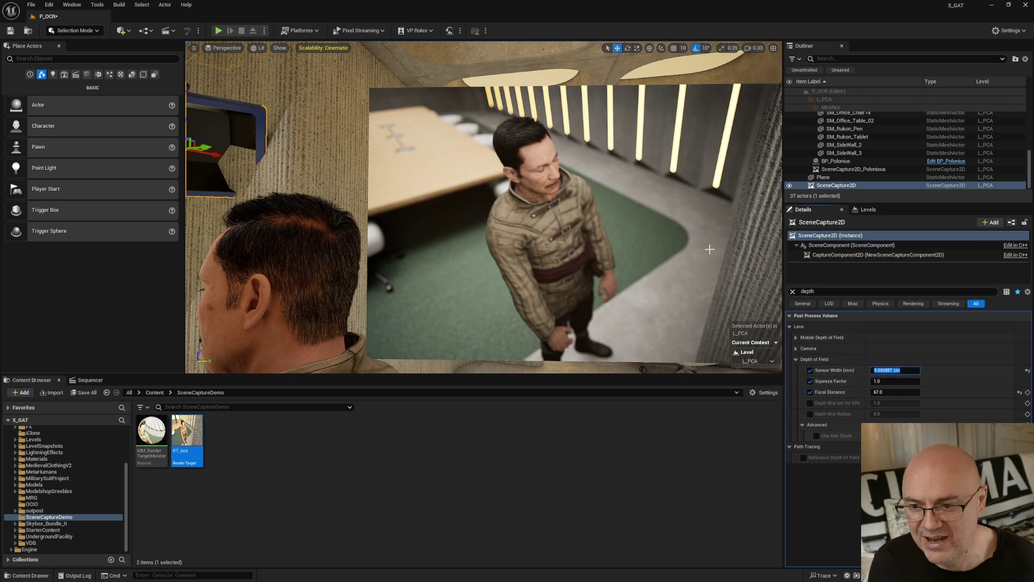
click(883, 382)
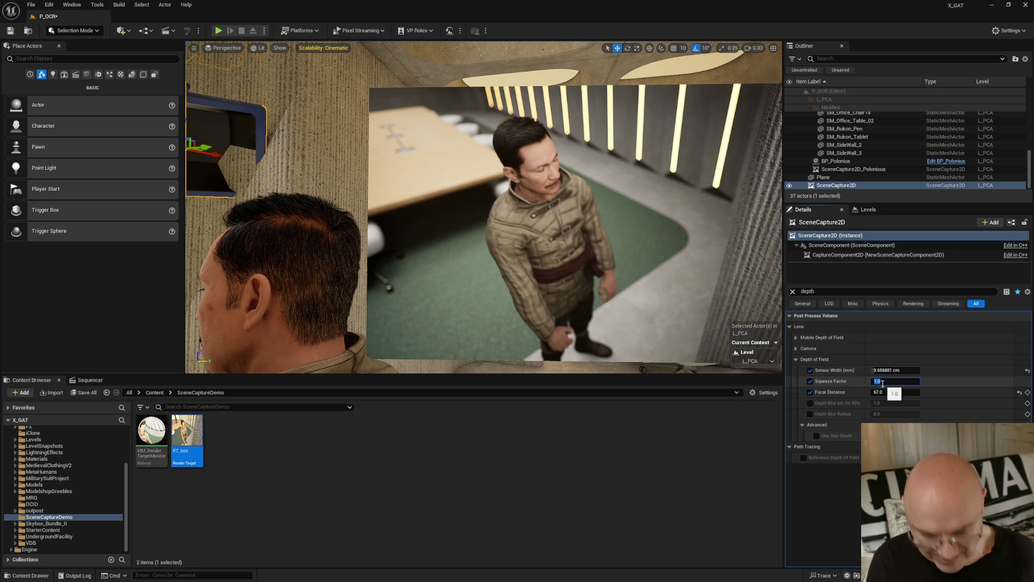
text(2)
key(Return)
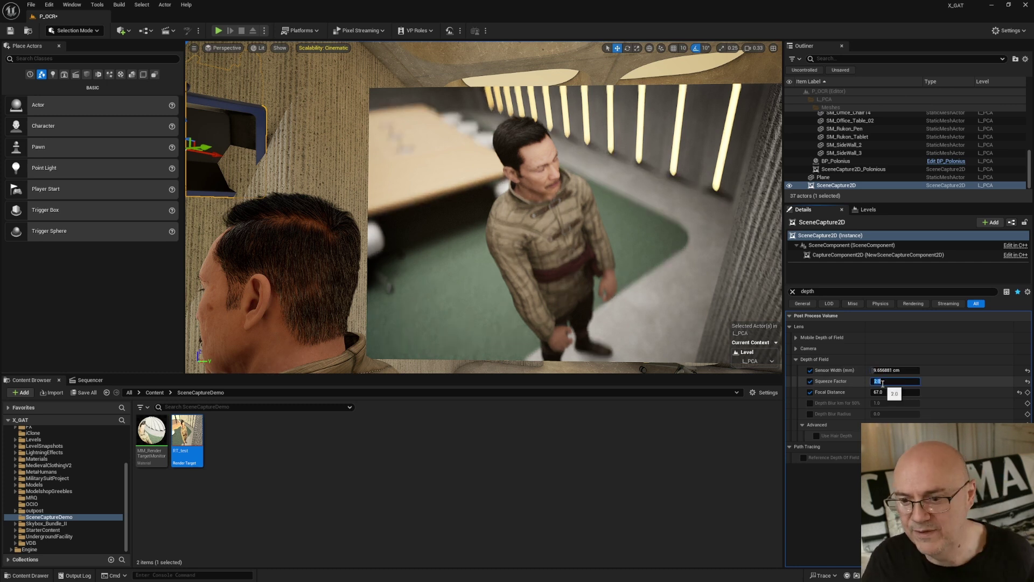
Refocus on the character by setting SceneCapture2D's Focal Distance to 61 and raising it to 74
click(884, 392)
text(64.0)
key(BackSpace)
text(1)
key(Return)
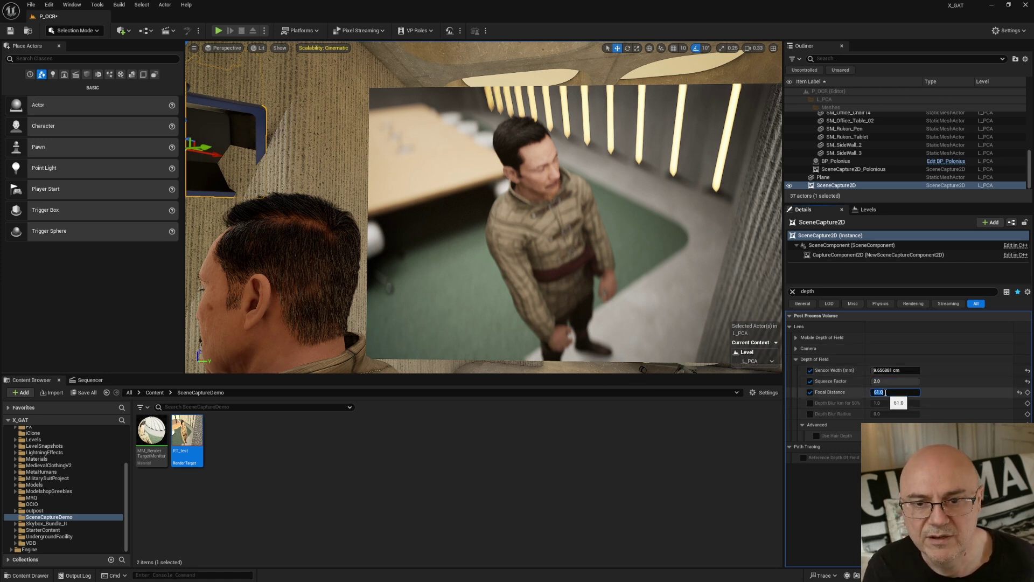
scroll(887, 391, up, 11)
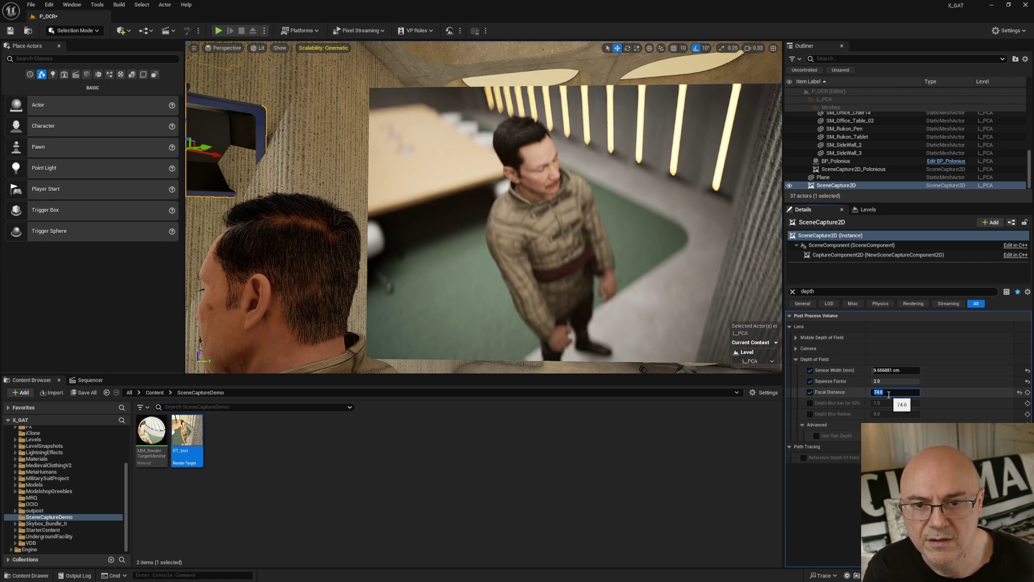
Try a Focal Distance of 1 on SceneCapture2D, and sweep it through about 49 to about 105 to compare focus
key(BackSpace)
key(BackSpace)
key(BackSpace)
key(BackSpace)
text(1.0)
key(Return)
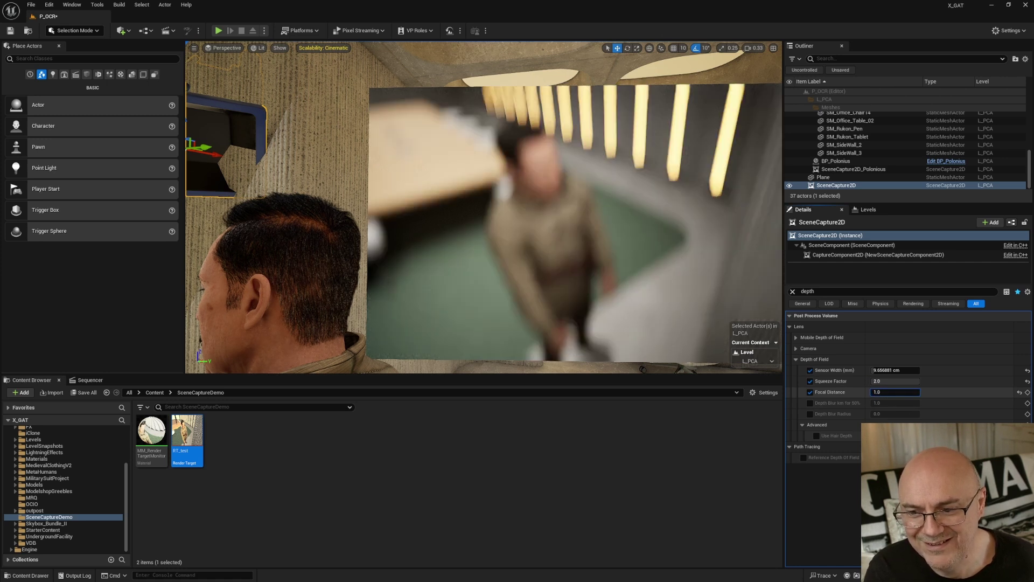
drag(873, 392, 845, 392)
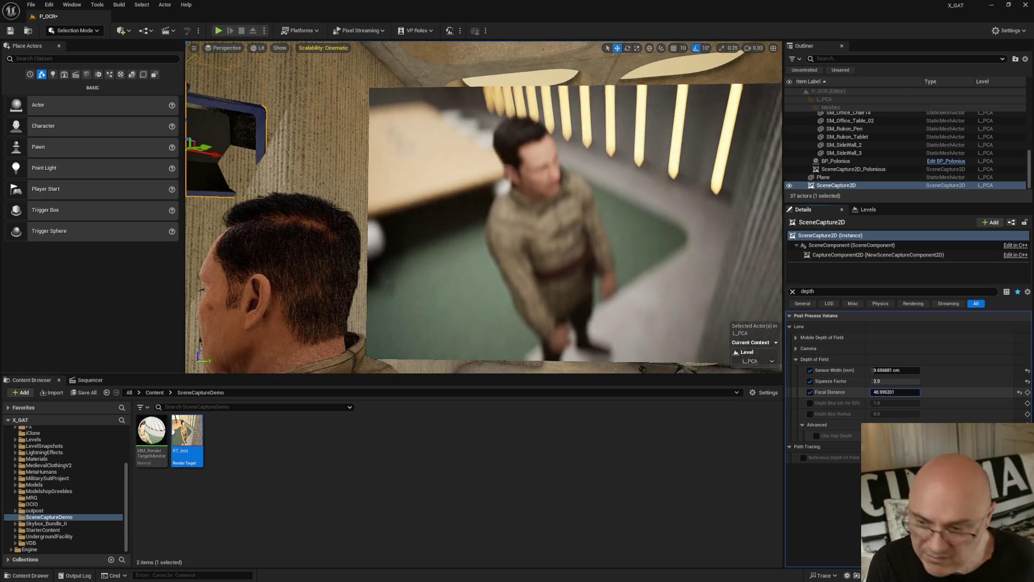
drag(883, 392, 914, 392)
click(889, 392)
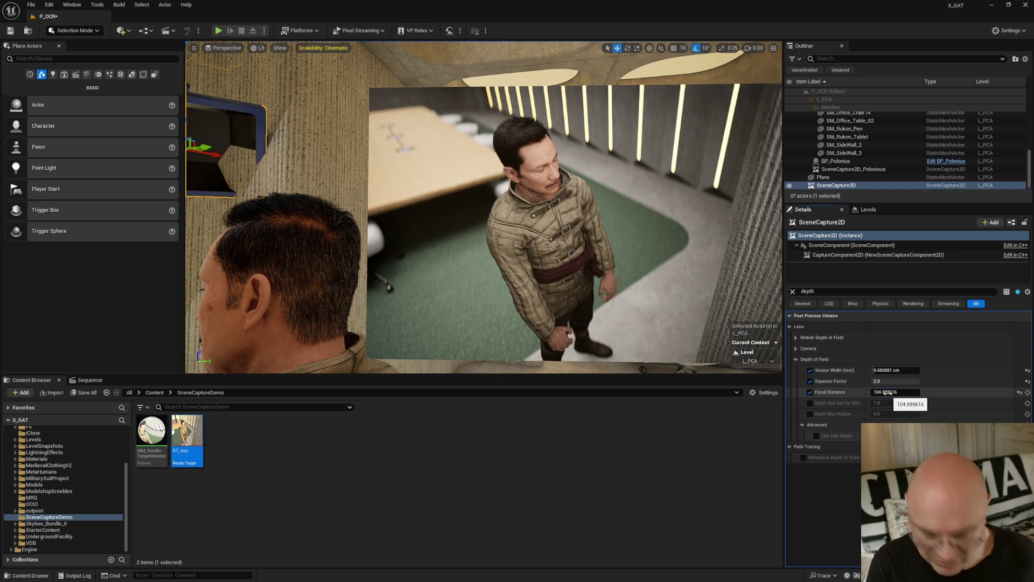
Test Focal Distance values of 74, 80 and 50 on SceneCapture2D, and settle on 85
text(74.0)
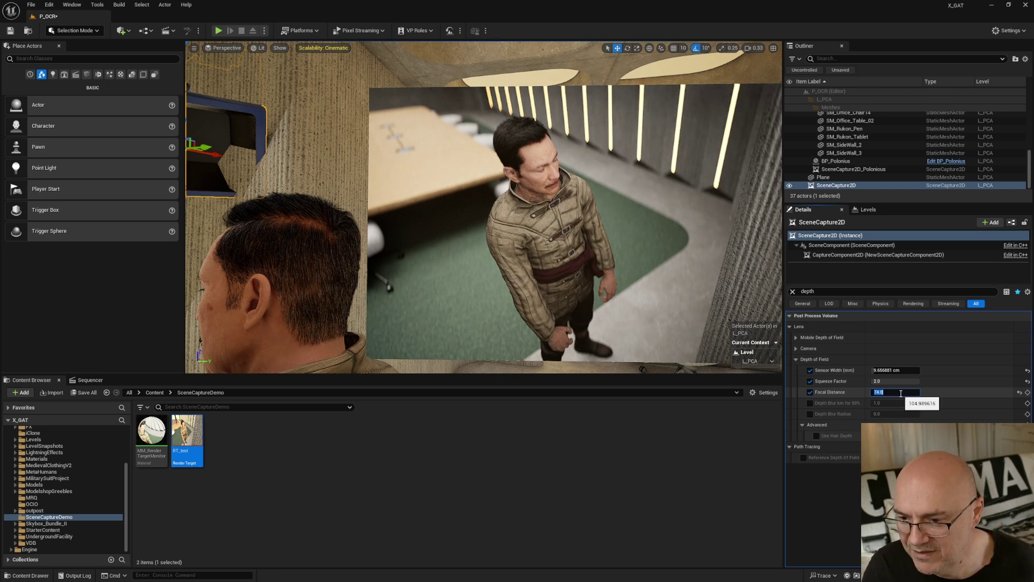
click(879, 391)
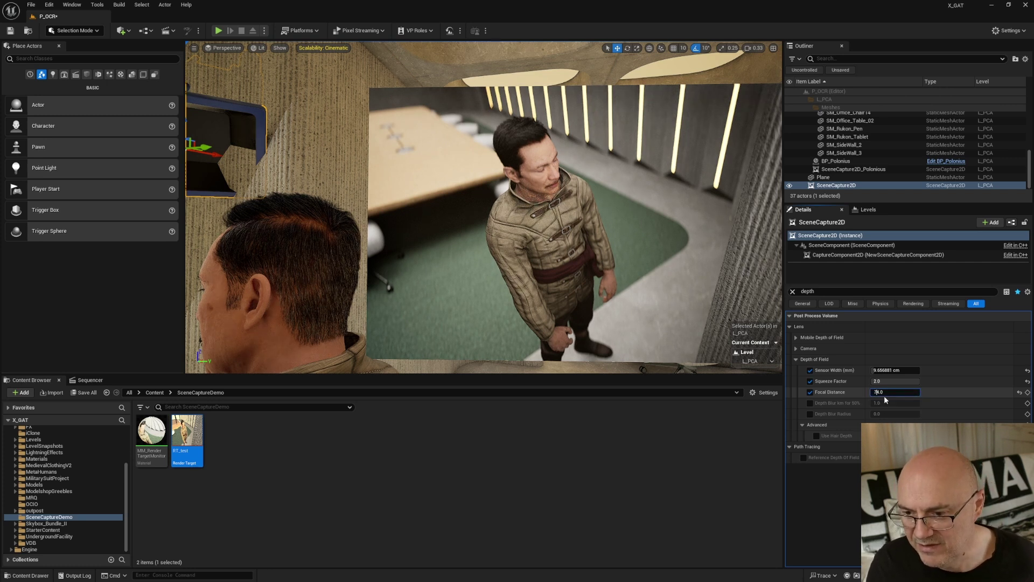
double_click(880, 392)
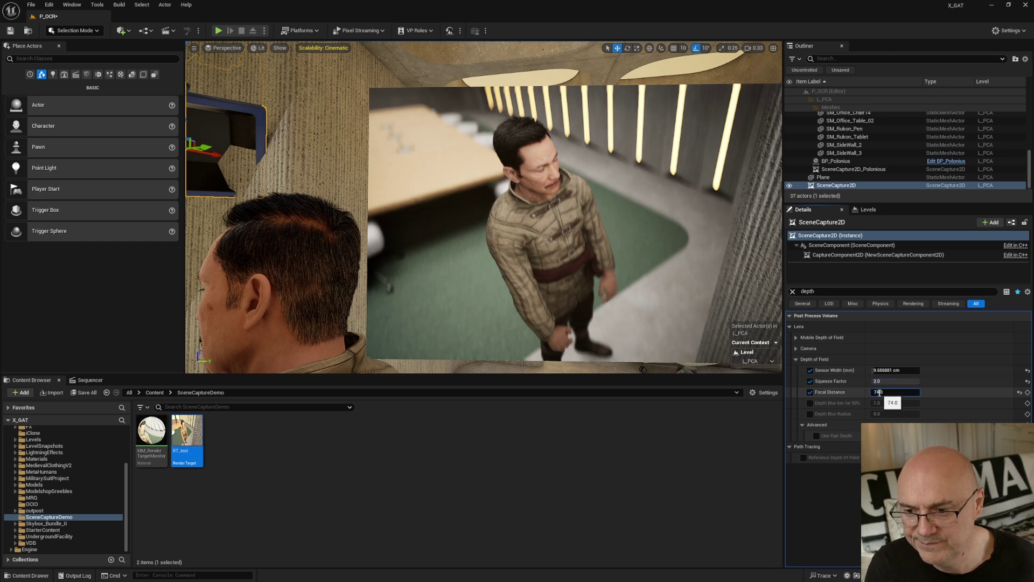
text(7)
key(Return)
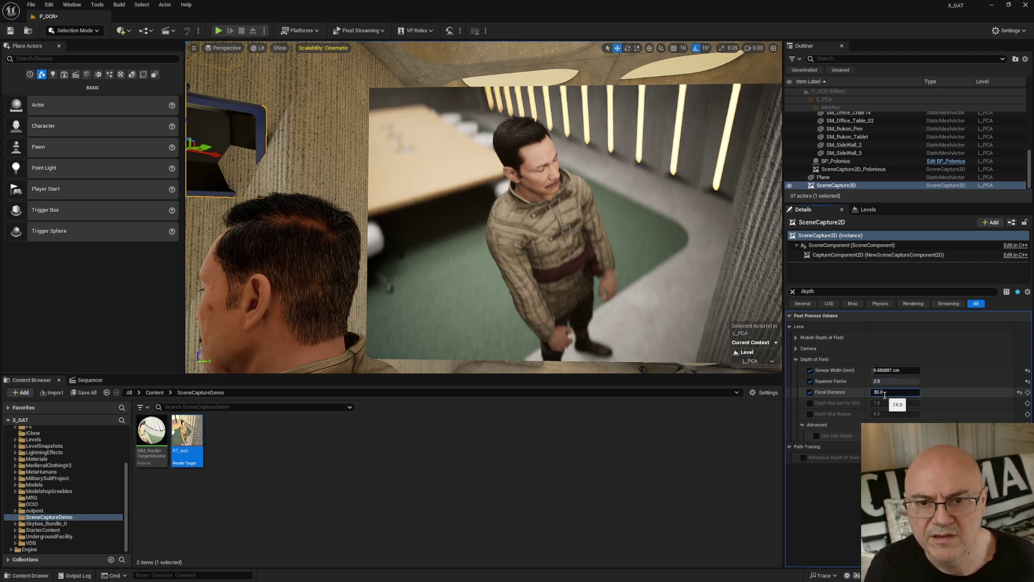
double_click(878, 392)
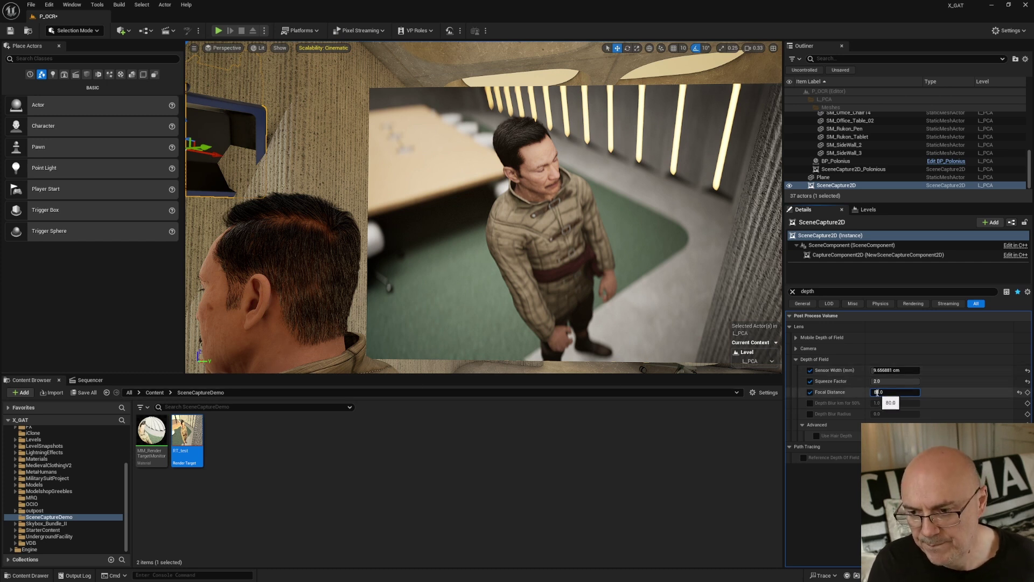
text(5)
key(Return)
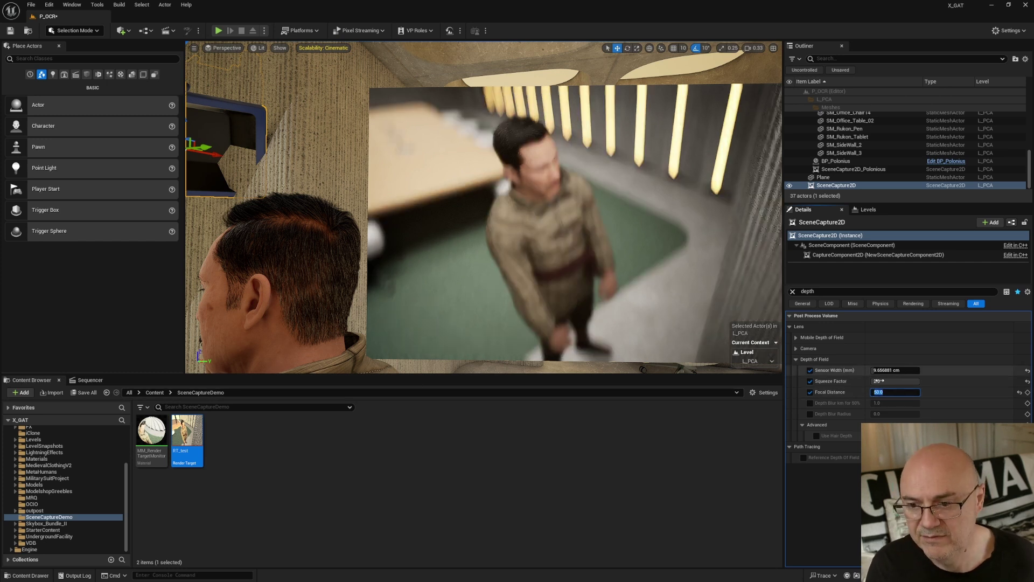
text(85)
key(Return)
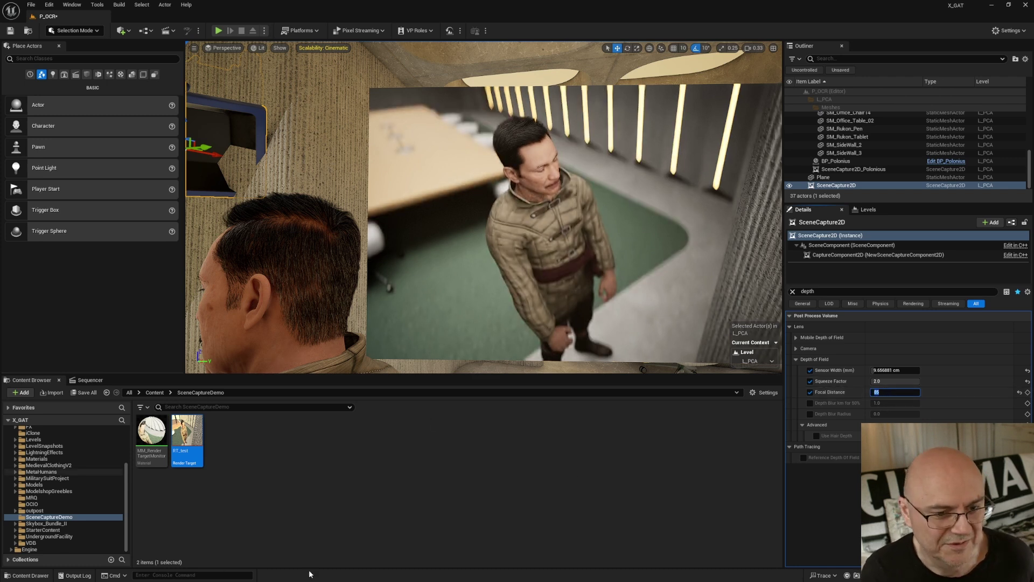
Scrub the SEQ_OCR sequence to frame 611 and reframe the view on the character and the feed plane
click(92, 380)
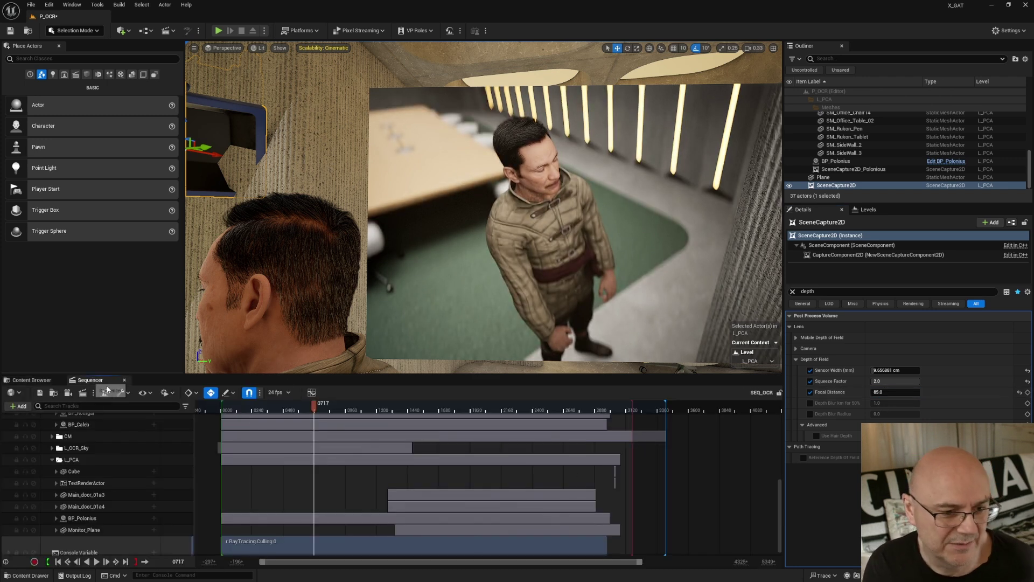
drag(294, 412, 317, 412)
right_drag(397, 282, 377, 299)
drag(312, 414, 300, 416)
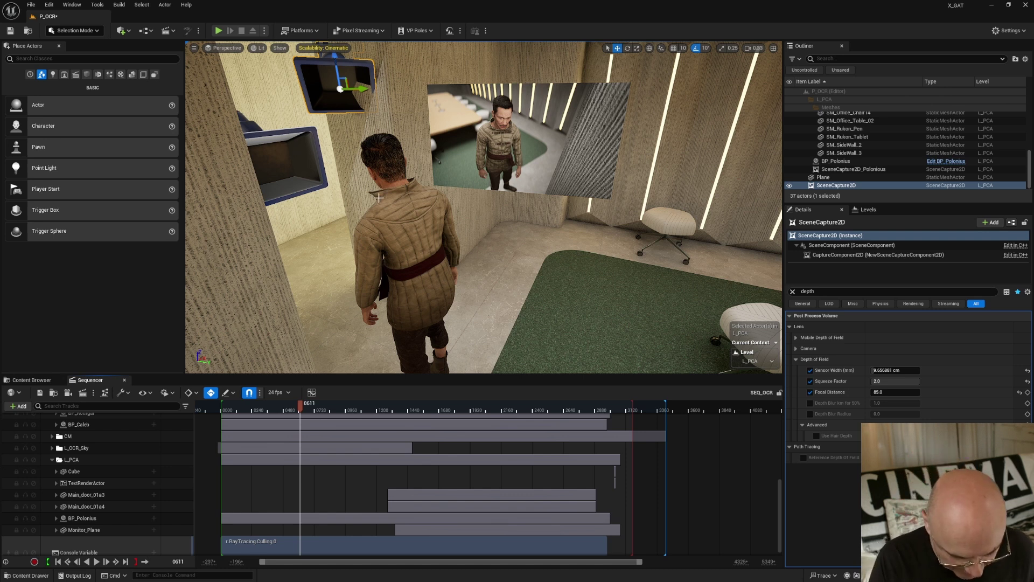
Jump to saved viewpoint 1 at the monitor desk and scrub the sequence to frame 674
click(393, 208)
key(1)
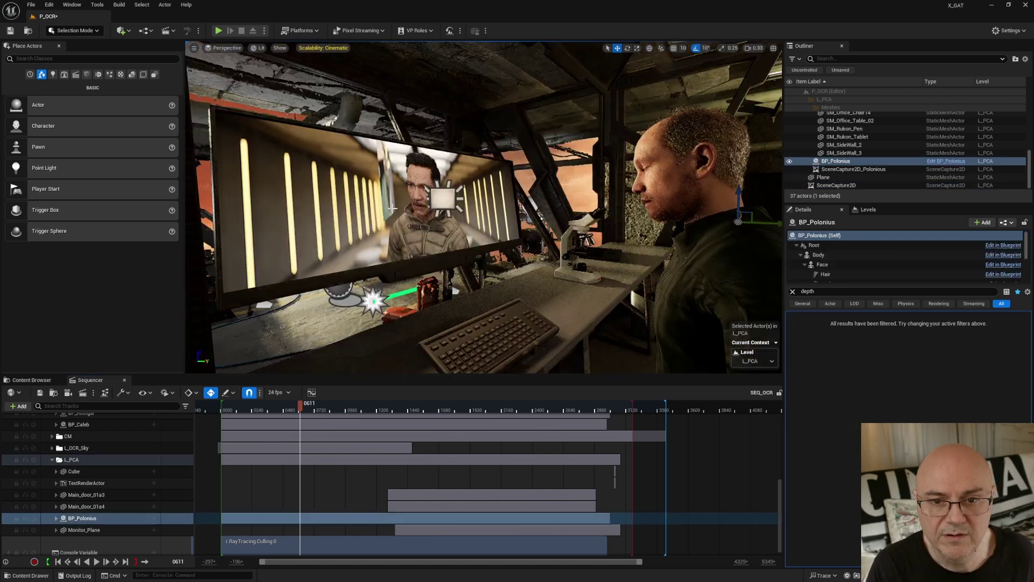
drag(321, 410, 308, 414)
Clear the depth property filter and inspect the settings of Monitor_Plane and SceneCapture2D_Polonious
click(396, 181)
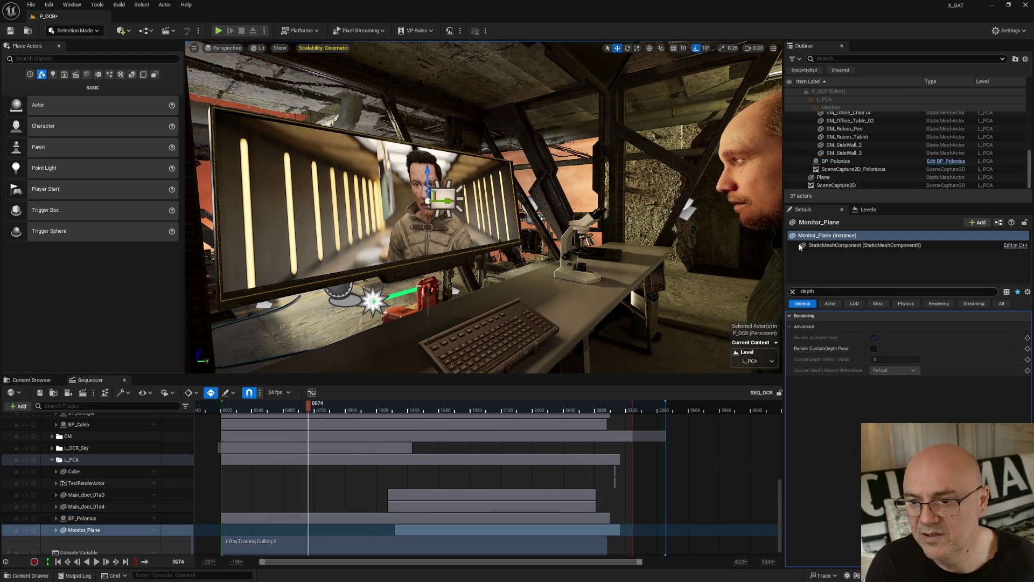
click(792, 291)
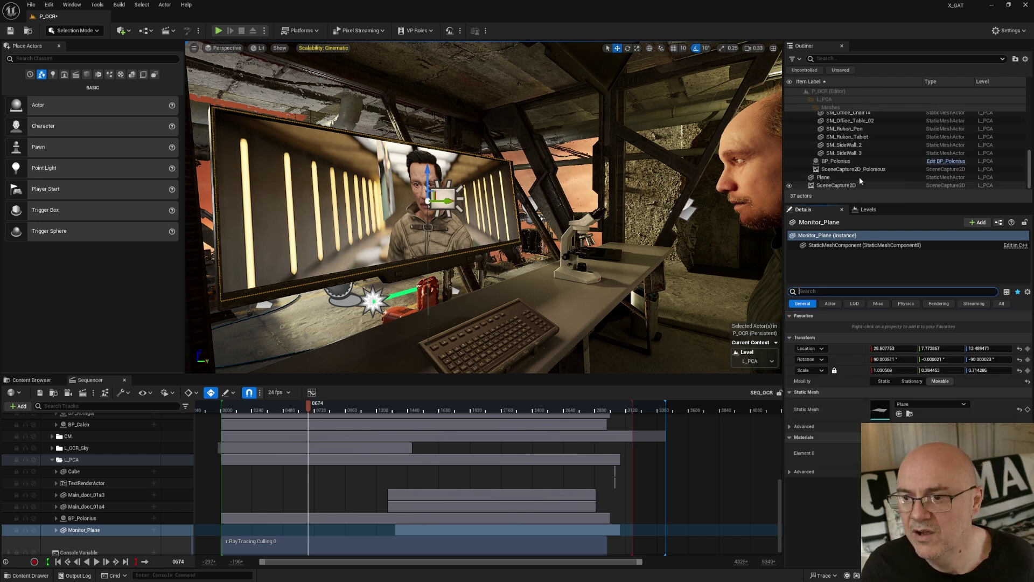
click(842, 169)
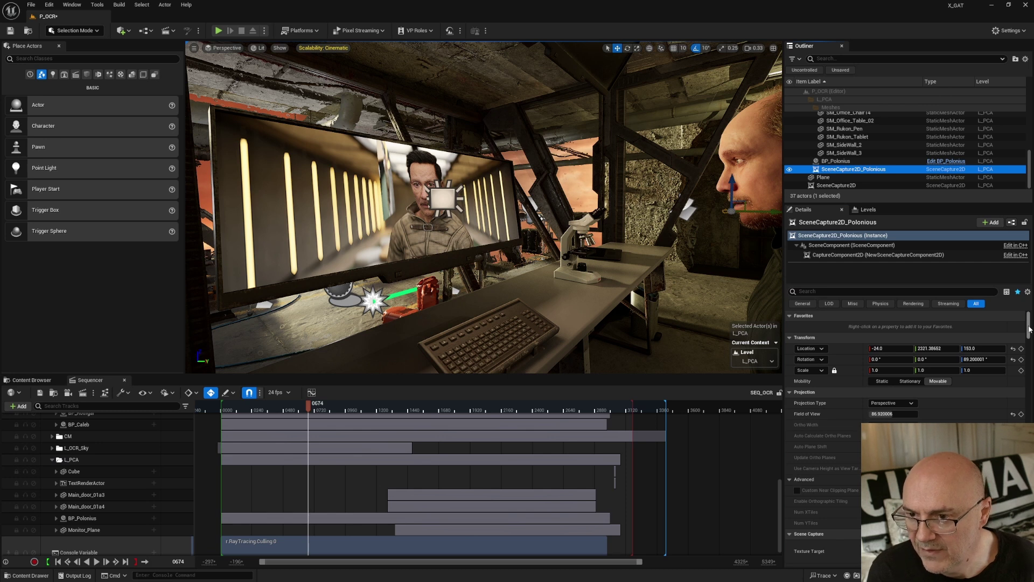
click(272, 220)
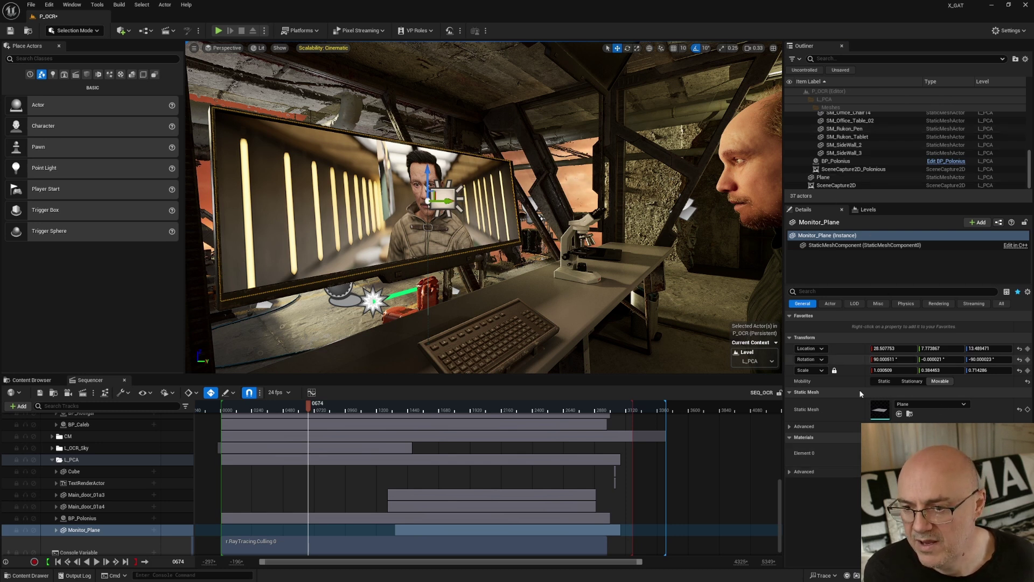
Make the Persistent Level current and browse to the mesh asset used by Monitor_Plane
click(869, 210)
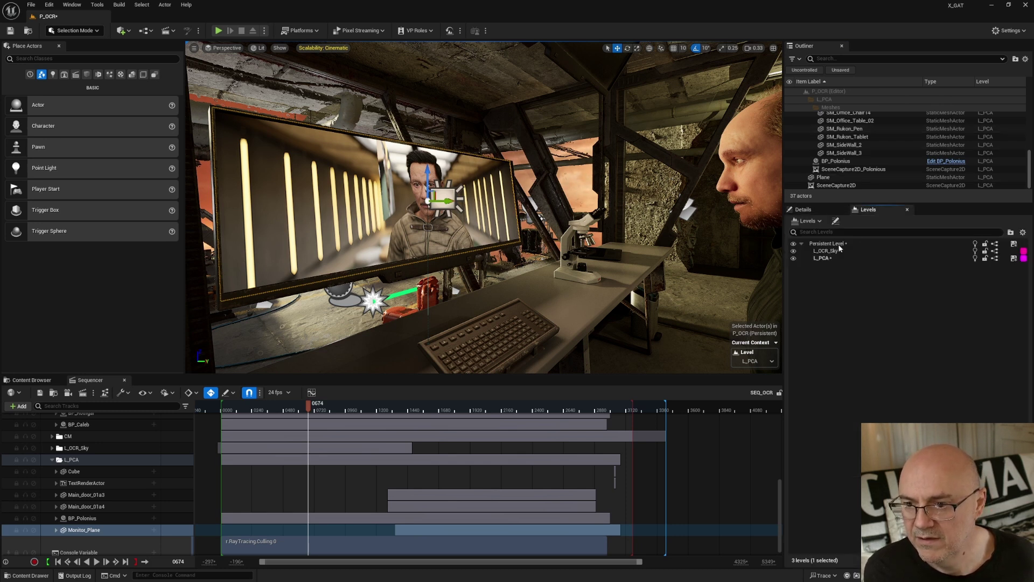
double_click(829, 244)
click(838, 147)
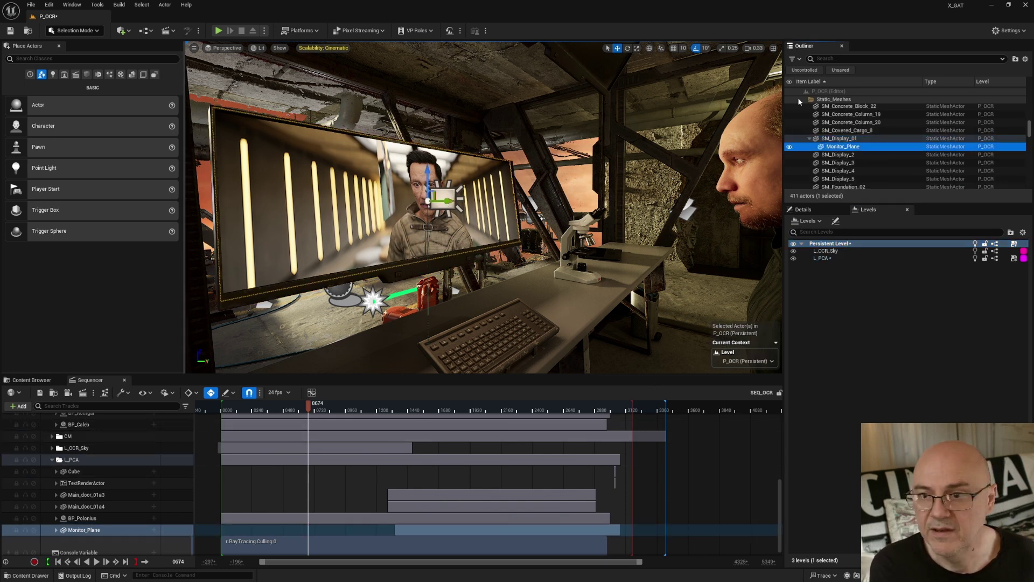
right_click(861, 147)
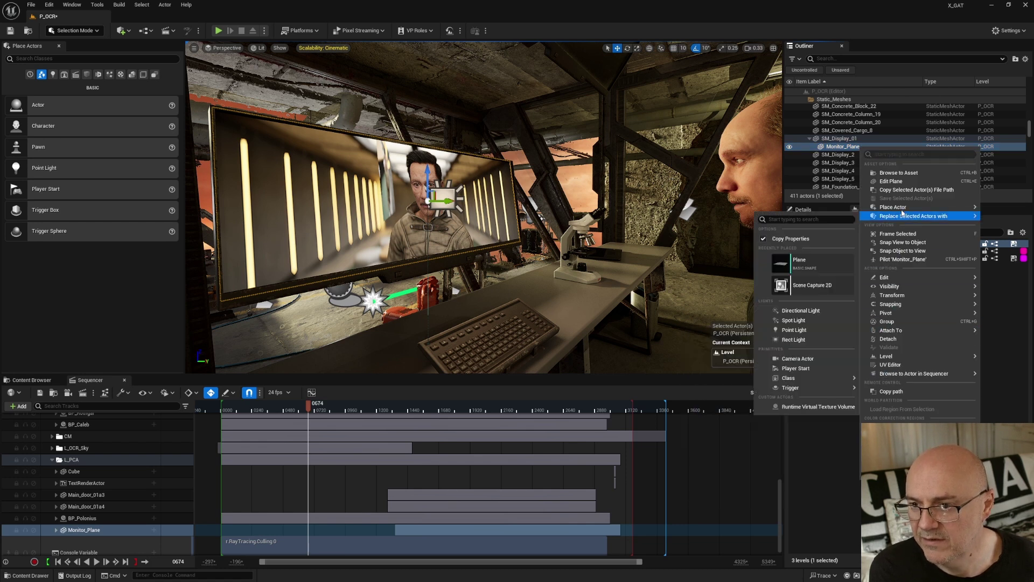
click(898, 172)
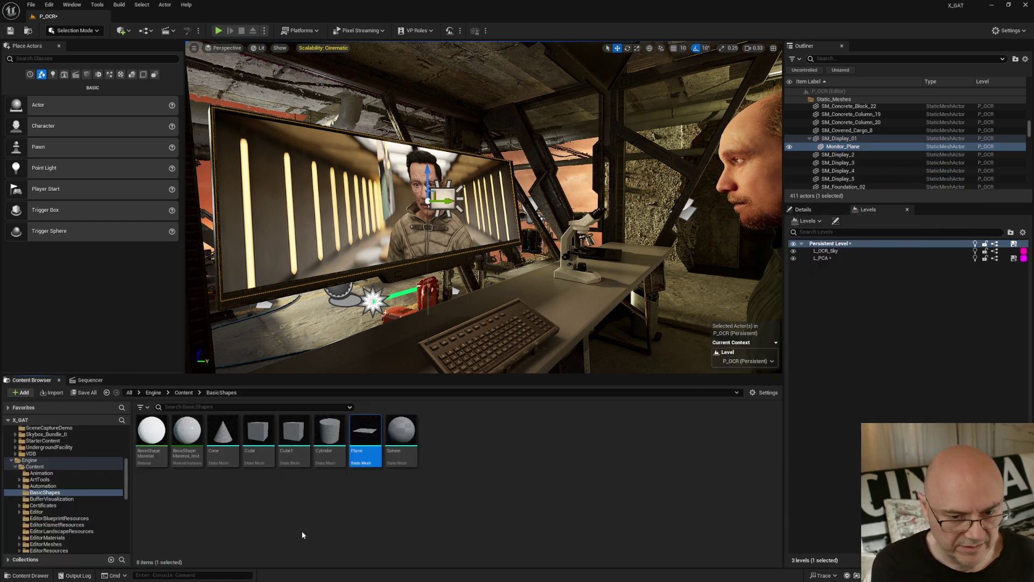
Open Monitor_Plane's material MM_PoloniousMonitorScreen beside the monitor view and inspect its Texture Sample node
click(802, 210)
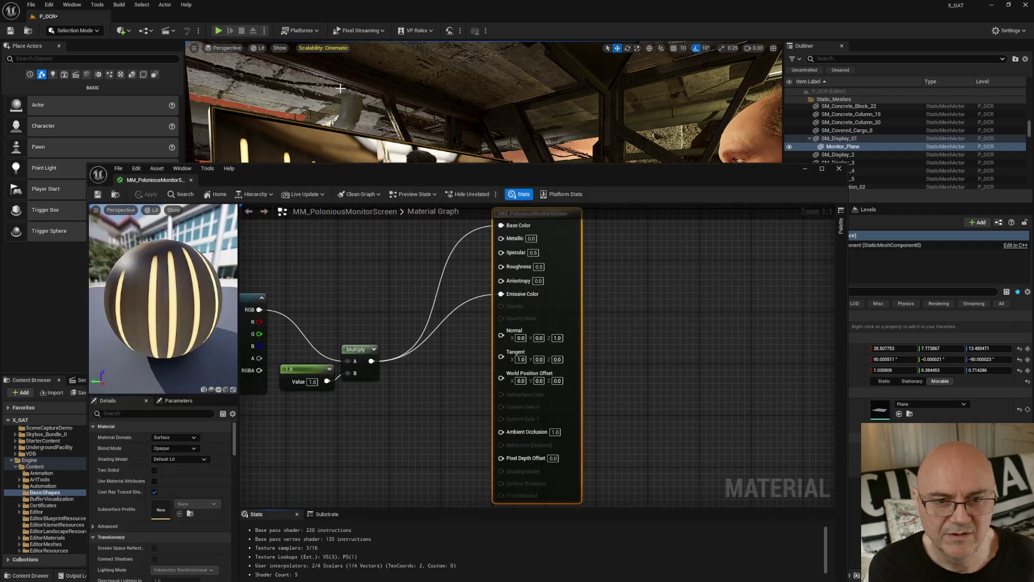
drag(365, 166, 720, 161)
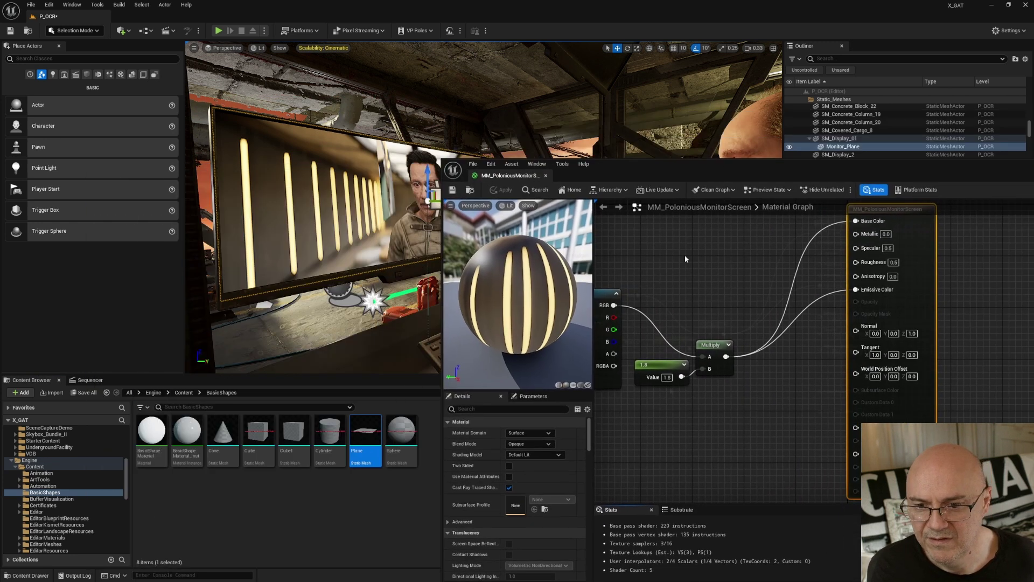
scroll(710, 403, down, 4)
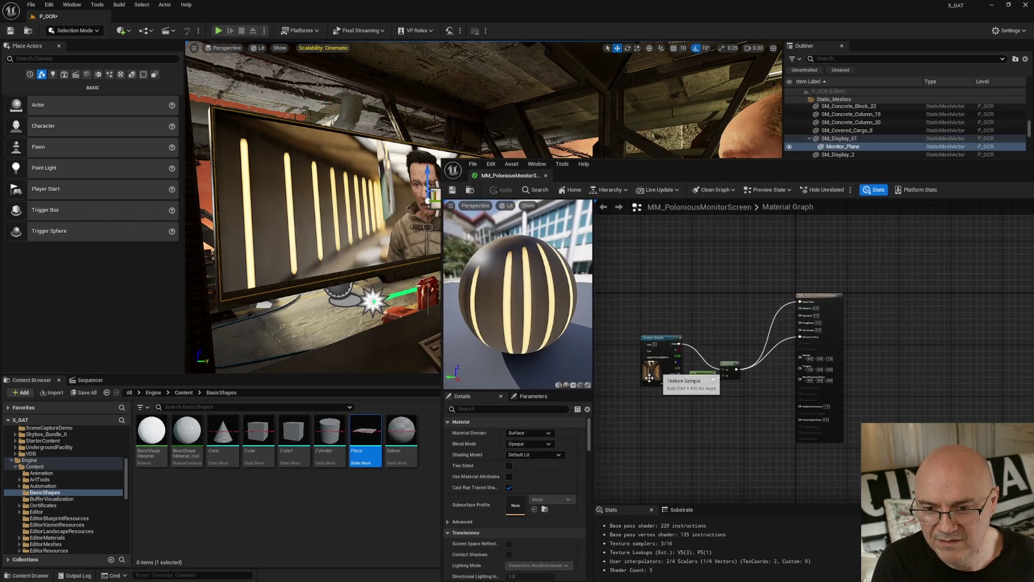
scroll(649, 377, up, 3)
click(650, 377)
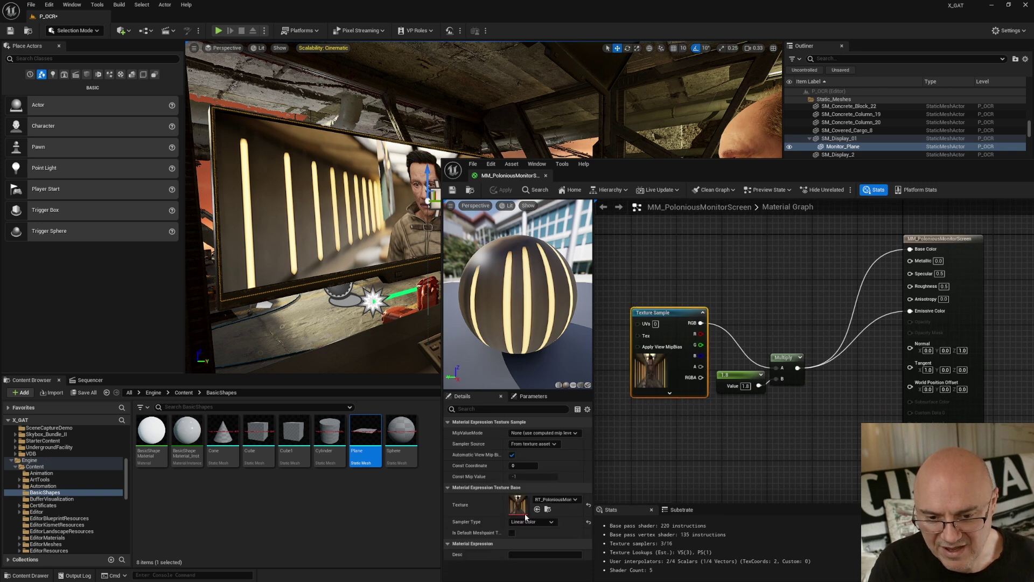
Collapse the Engine folder and open the SceneCaptureDemo content folder to check its assets
scroll(22, 512, up, 3)
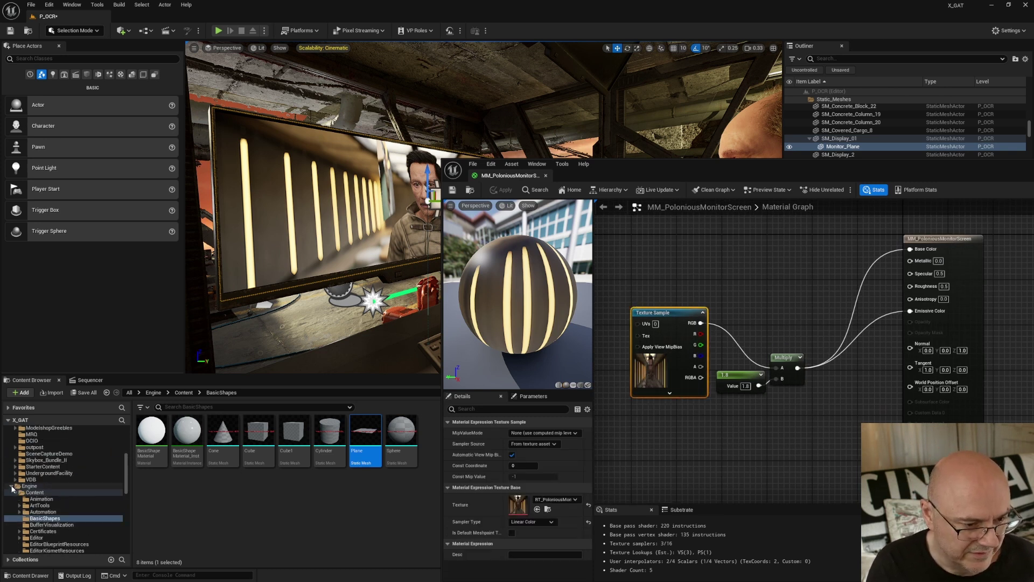
click(11, 487)
scroll(45, 499, down, 6)
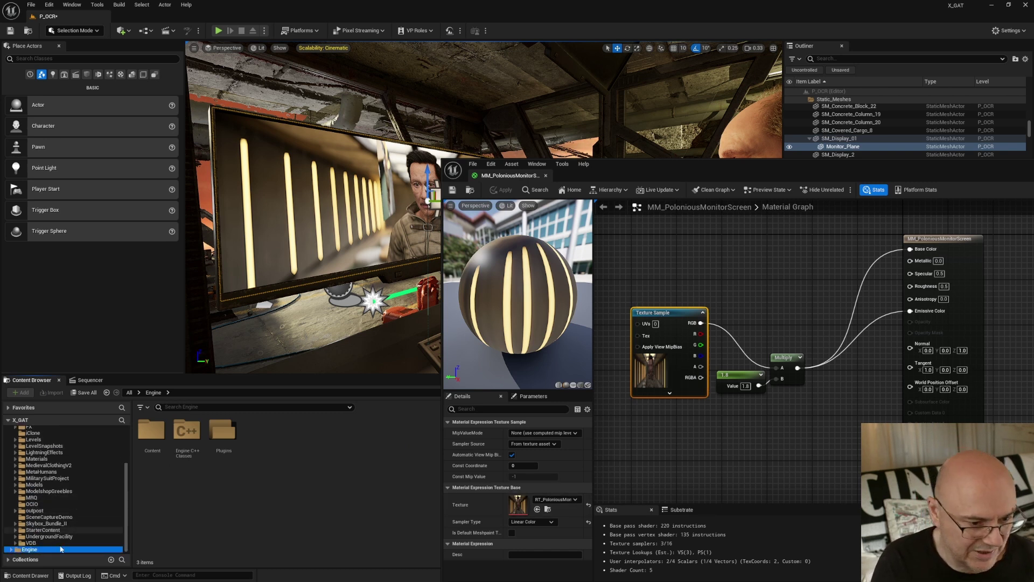
scroll(63, 541, up, 1)
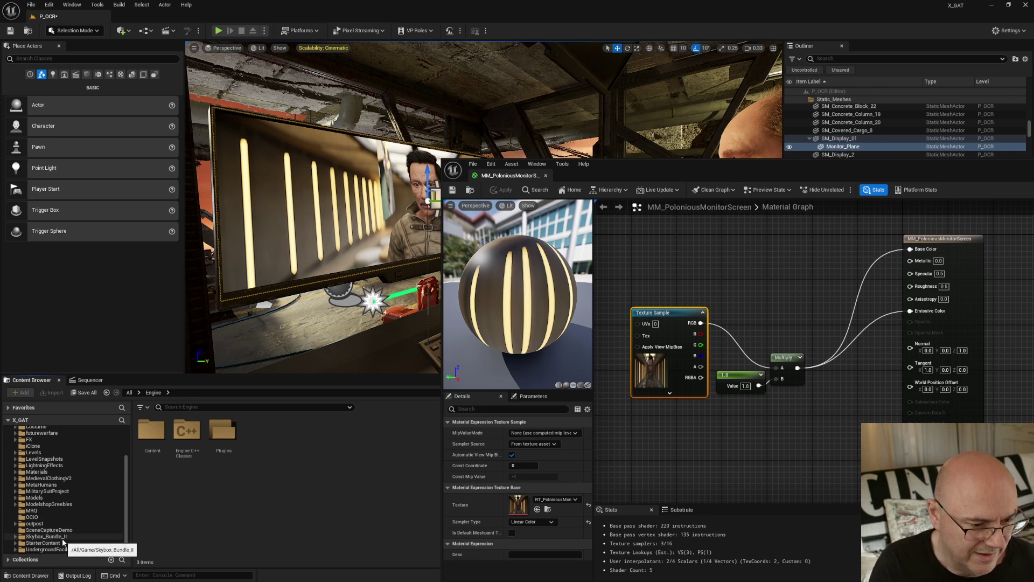
click(60, 530)
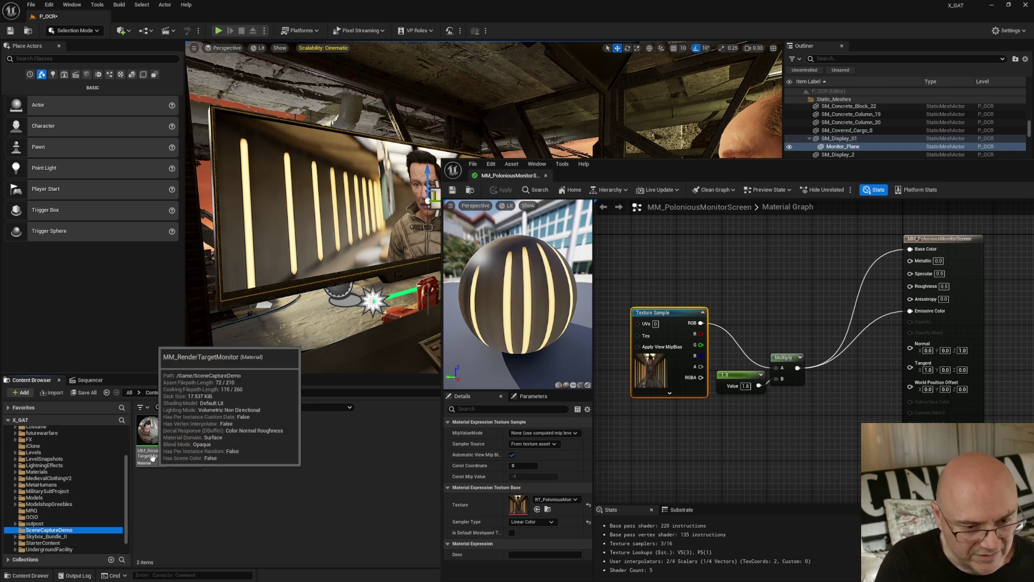
Assign the RT_test render target to the Texture Sample in MM_PoloniousMonitorScreen and apply the material
click(558, 500)
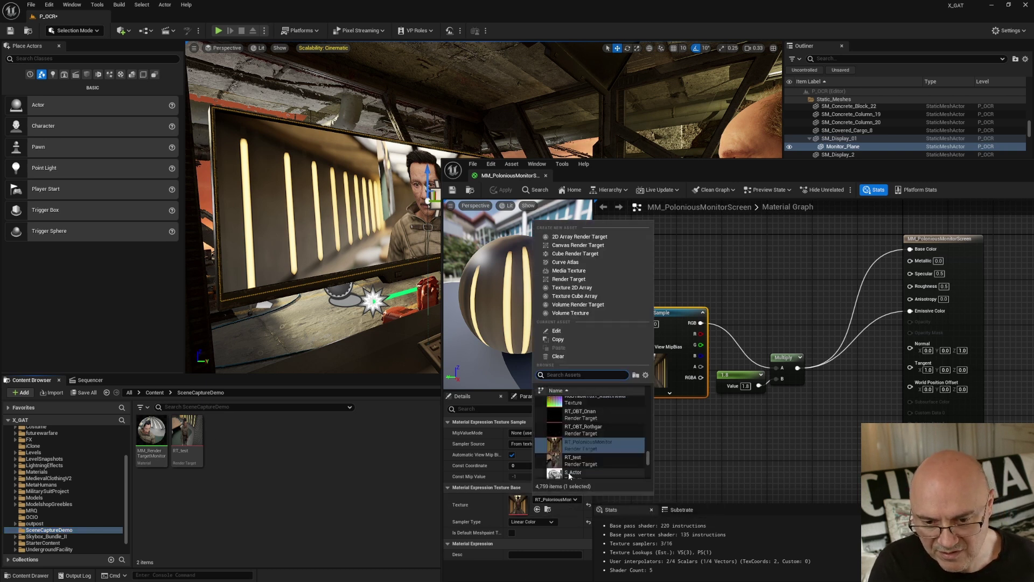
click(573, 460)
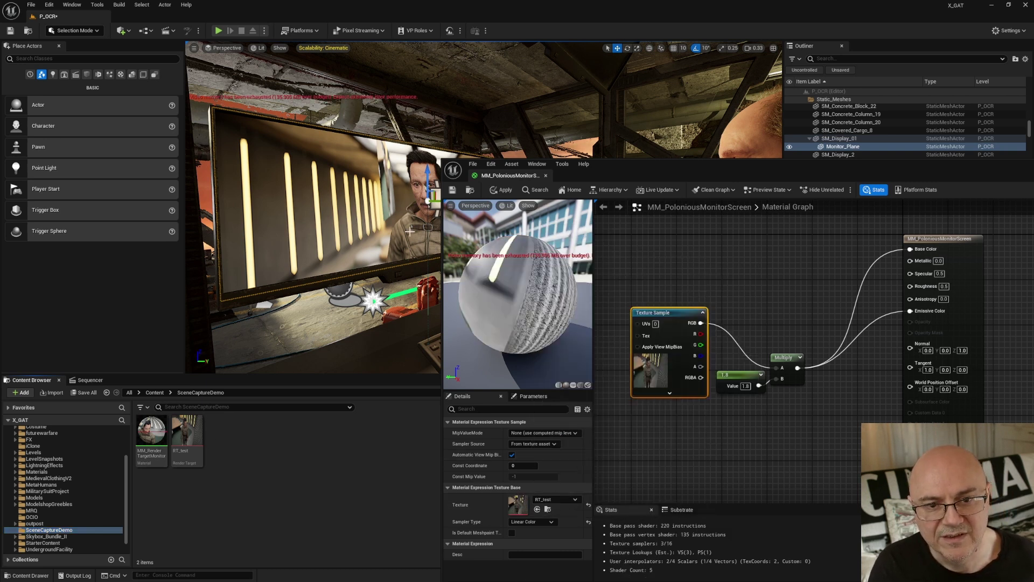
click(502, 190)
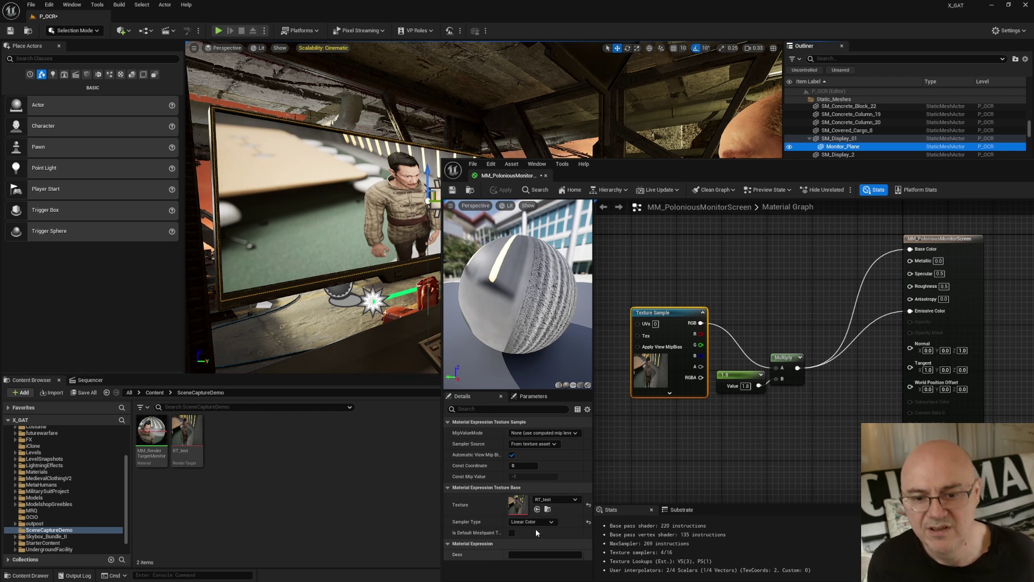
Switch the Texture Sample back to the RT_PoloniousMonitor render target and apply the material
click(555, 499)
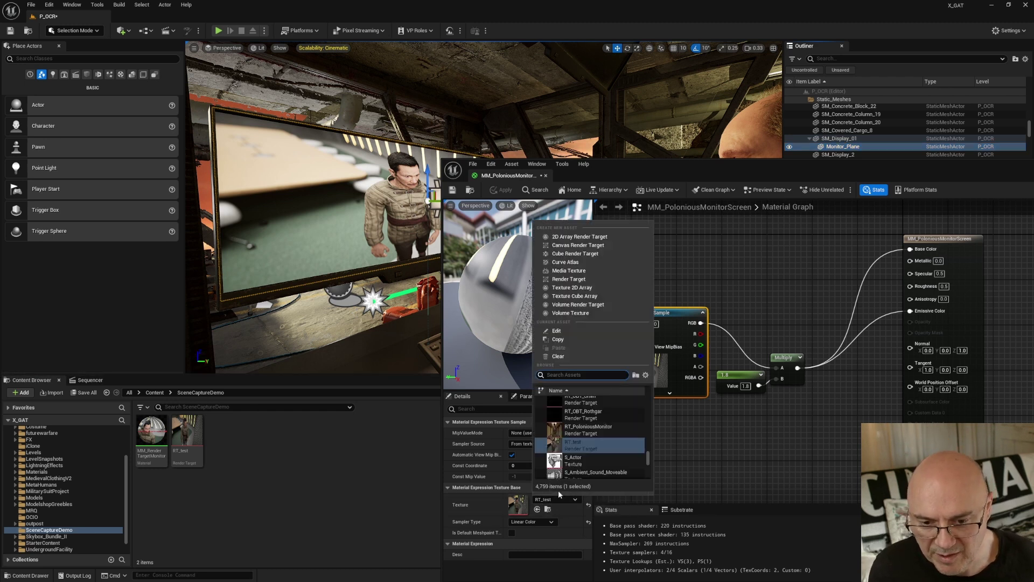
click(572, 431)
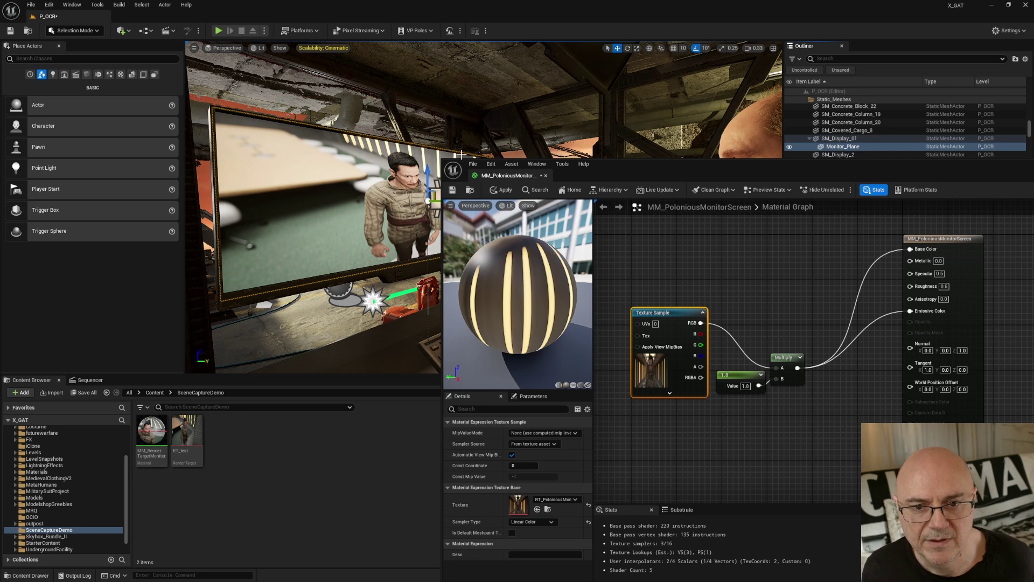
click(504, 190)
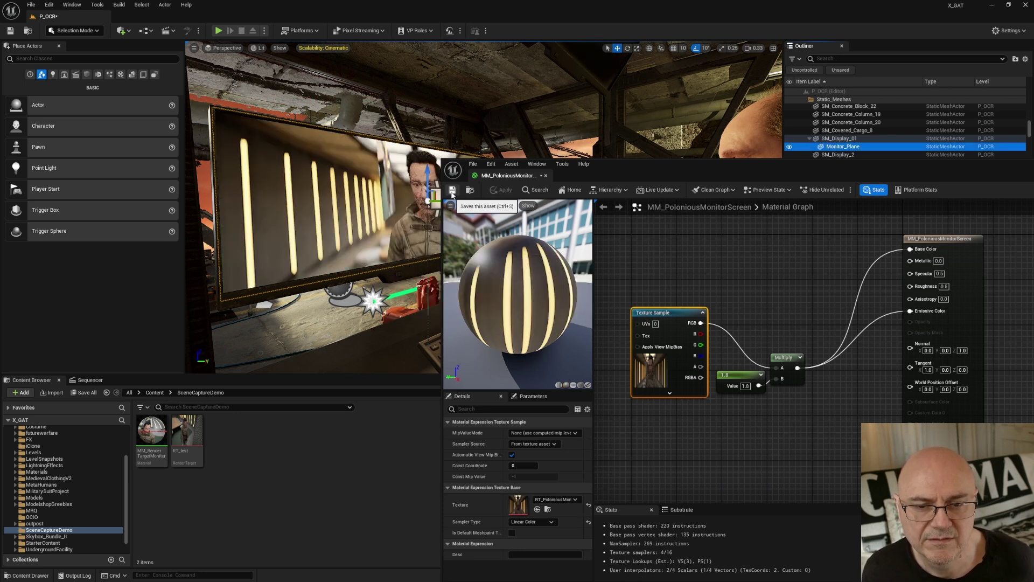
Minimize the material editor and play the SEQ_OCR sequence from frame 636 to watch the monitor feed
drag(942, 168, 543, 164)
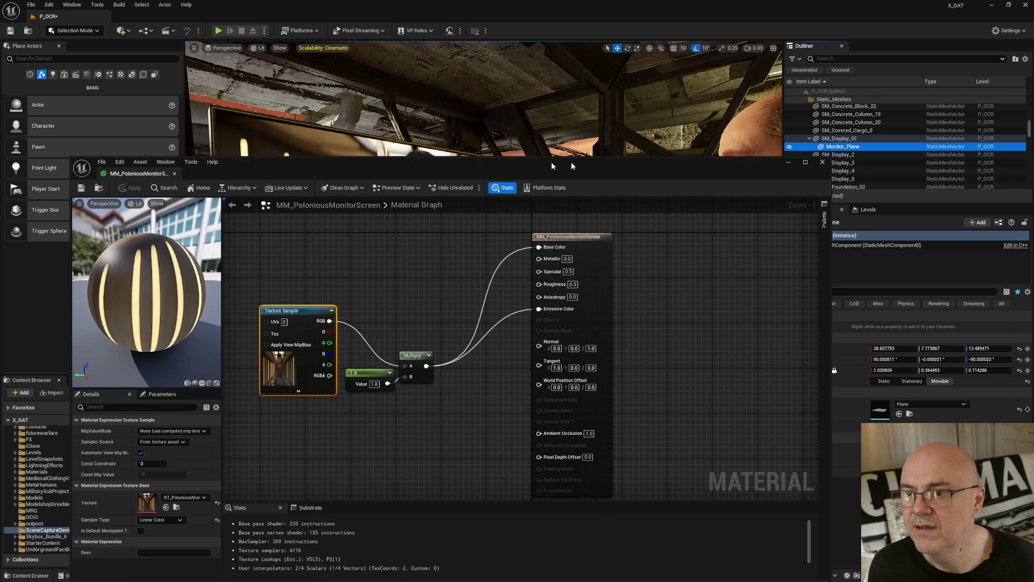
click(795, 161)
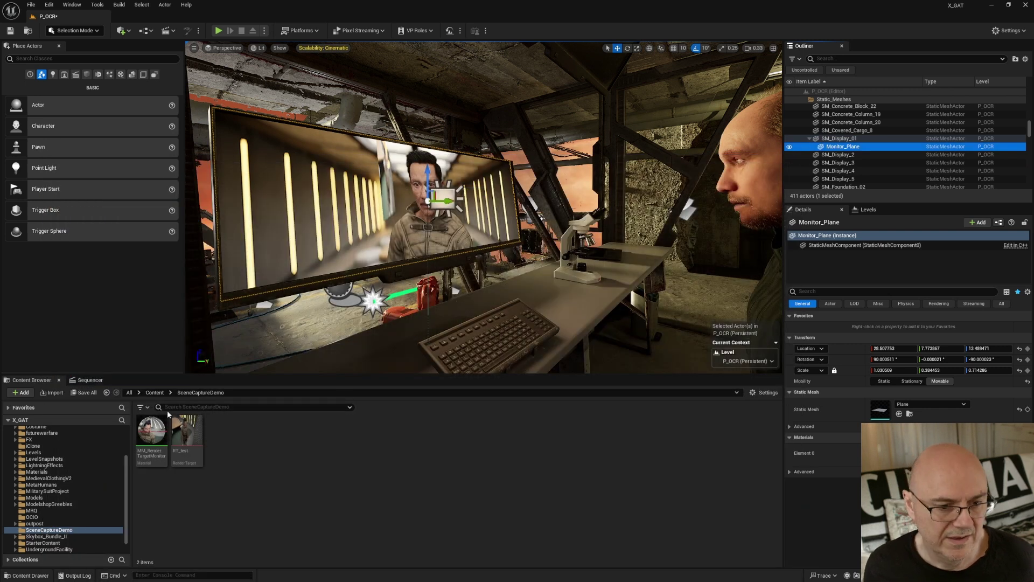
click(88, 380)
drag(340, 409, 304, 406)
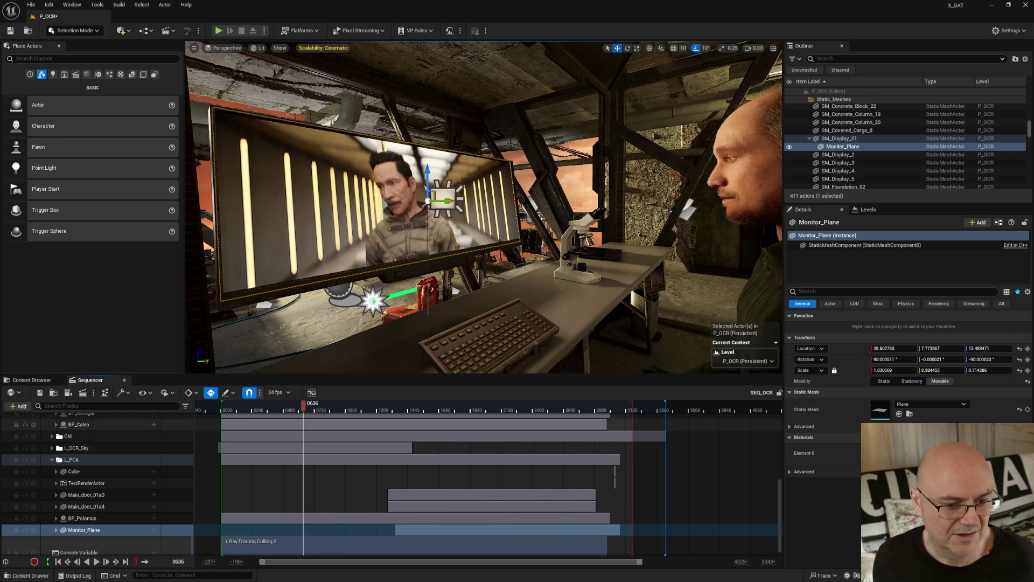
key(space)
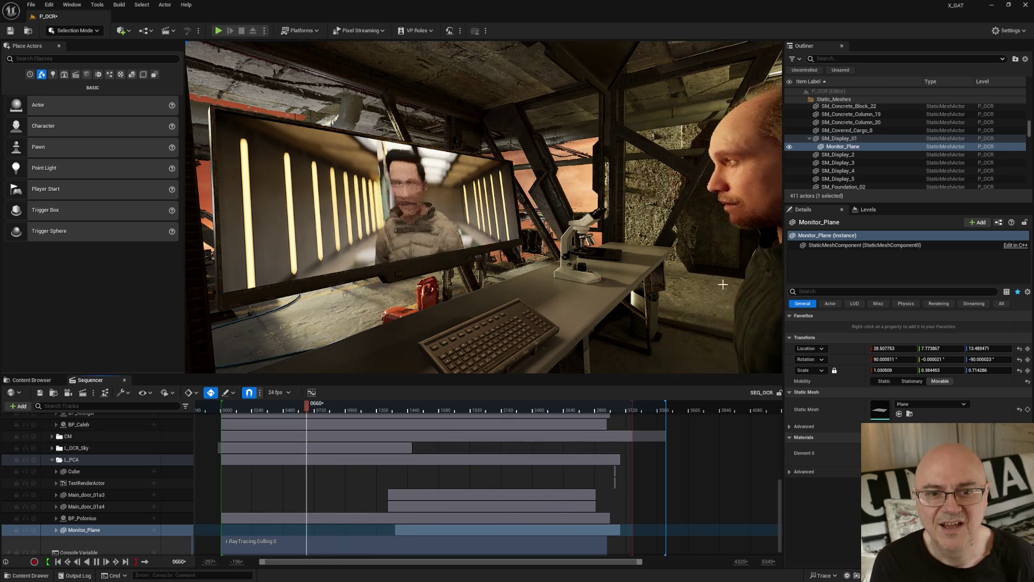